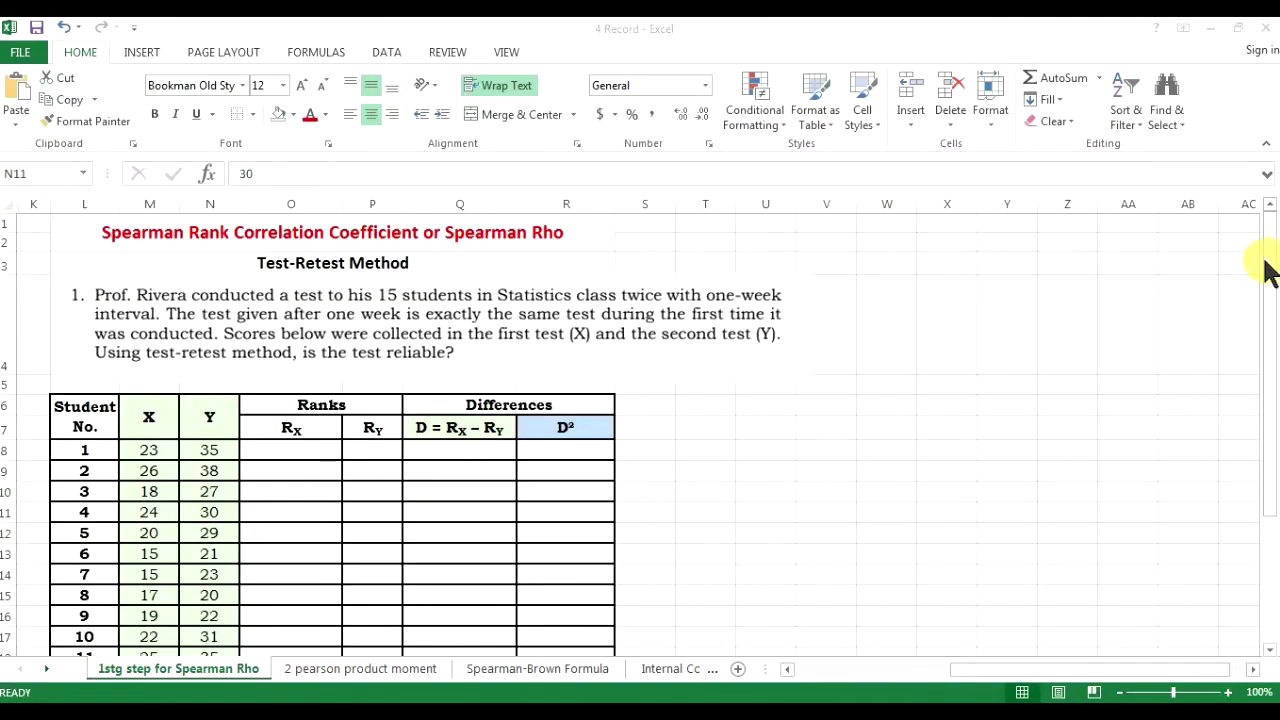
- Examine the table of 15 students, their X and Y test scores, and the empty ranks columns
left_click_drag(1270, 278, 1270, 350)
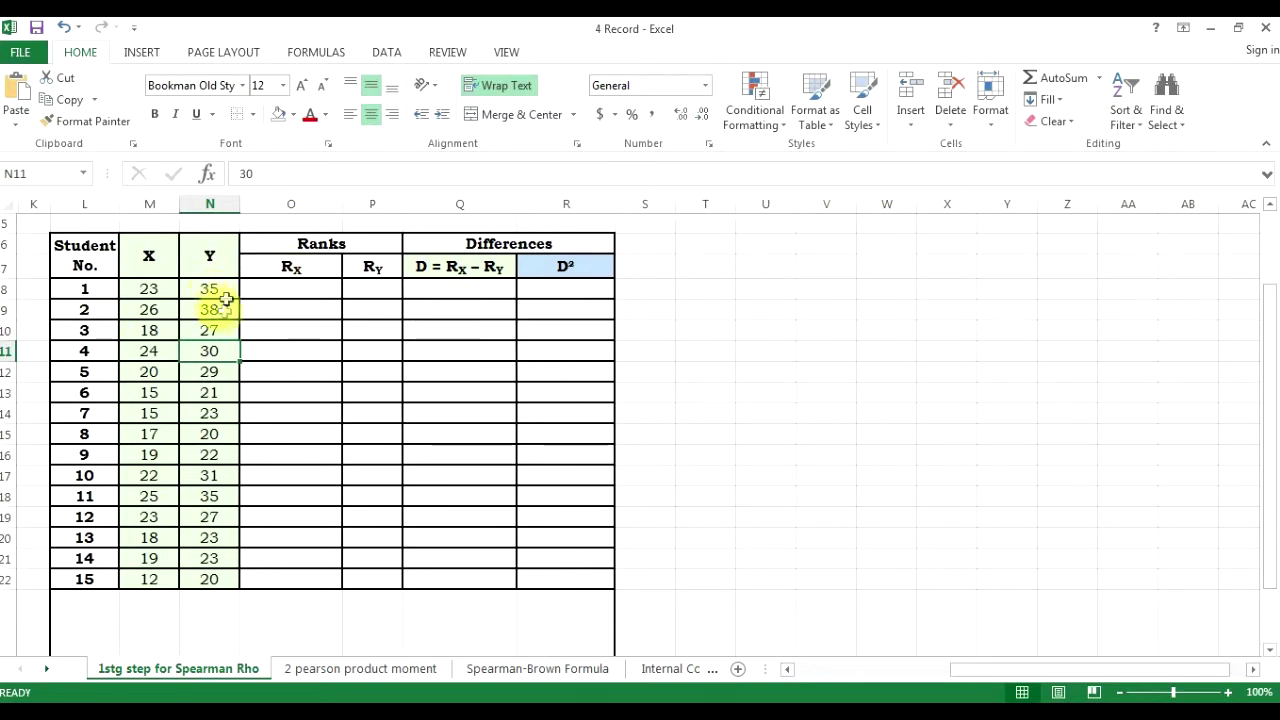
left_click(289, 289)
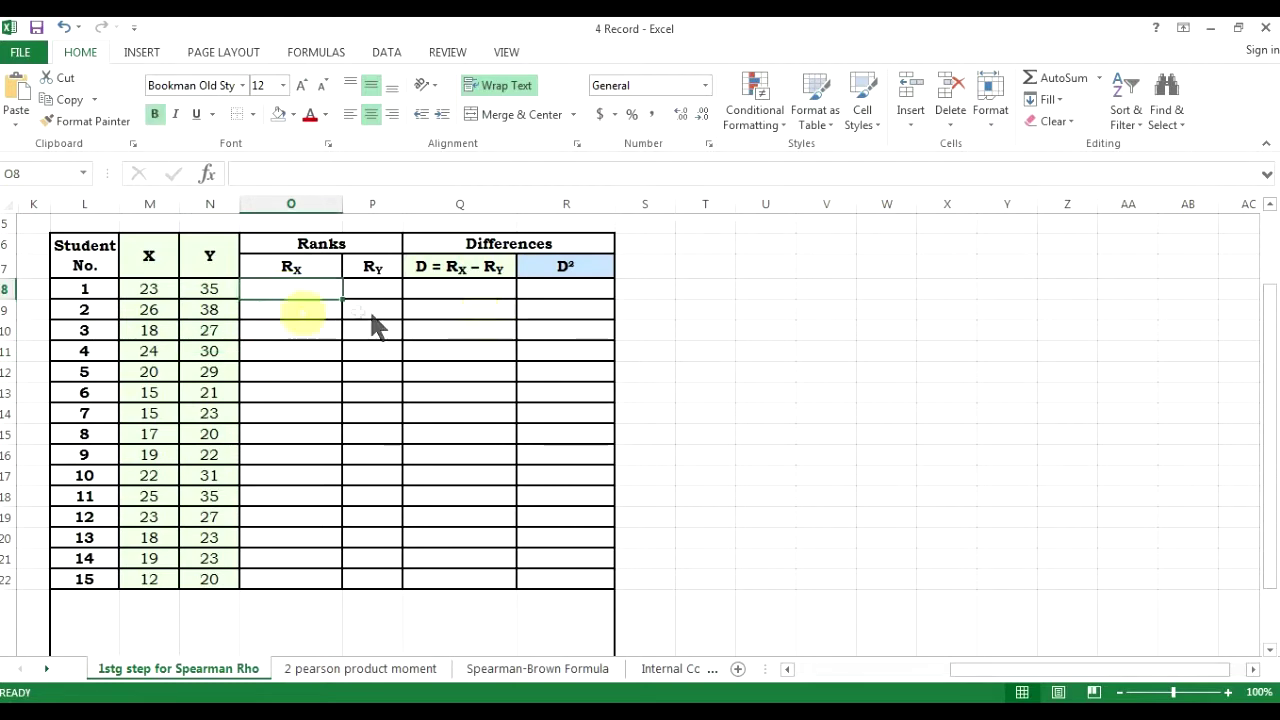
left_click(88, 289)
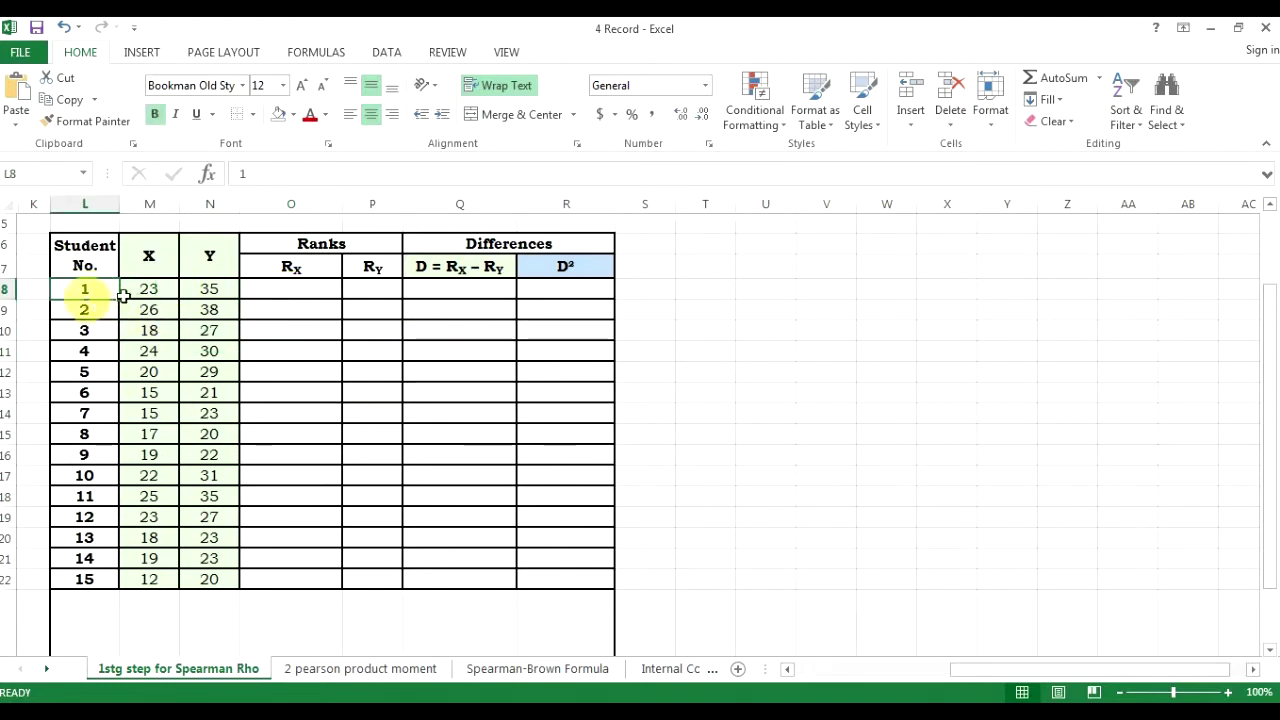
left_click(152, 293)
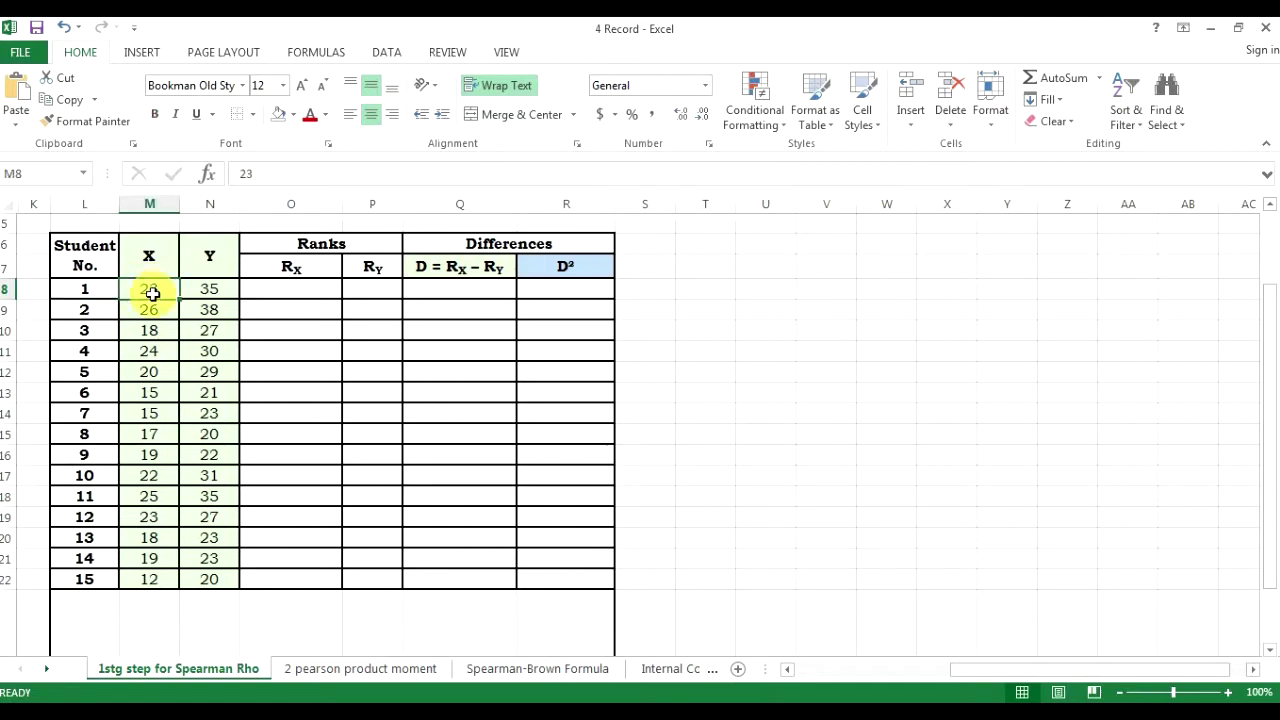
left_click(211, 294)
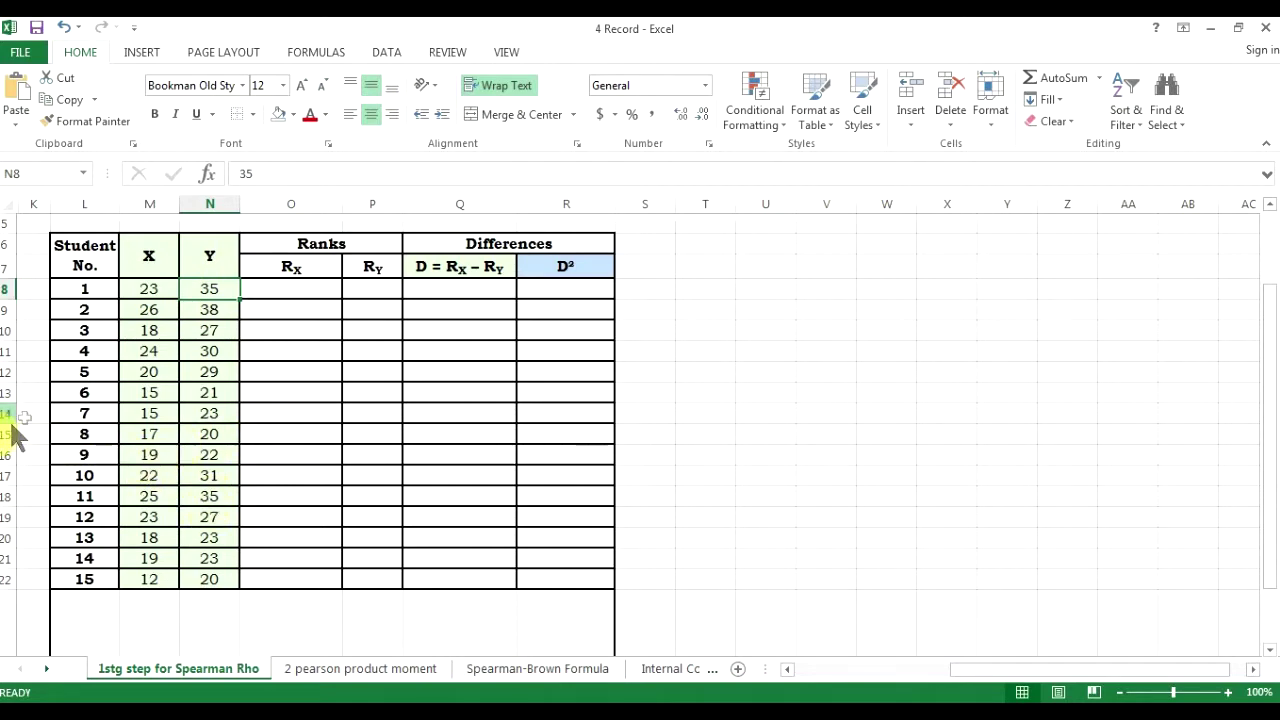
left_click(92, 292)
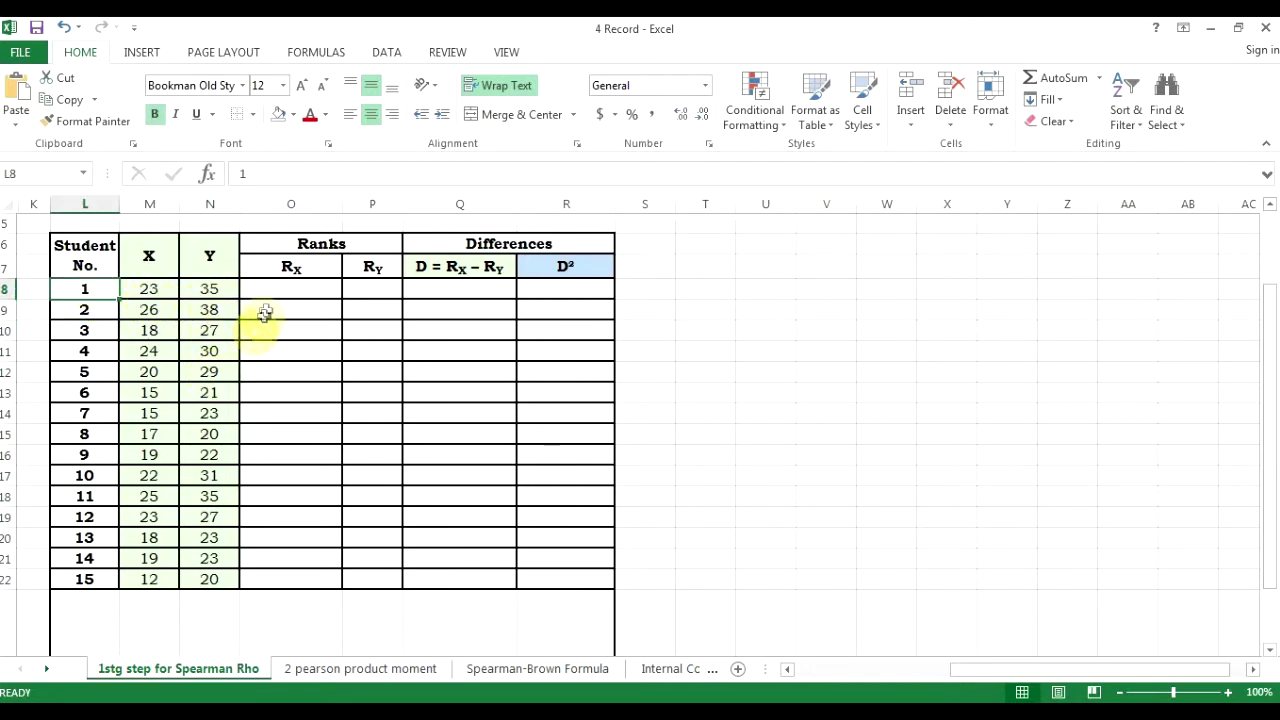
left_click(275, 289)
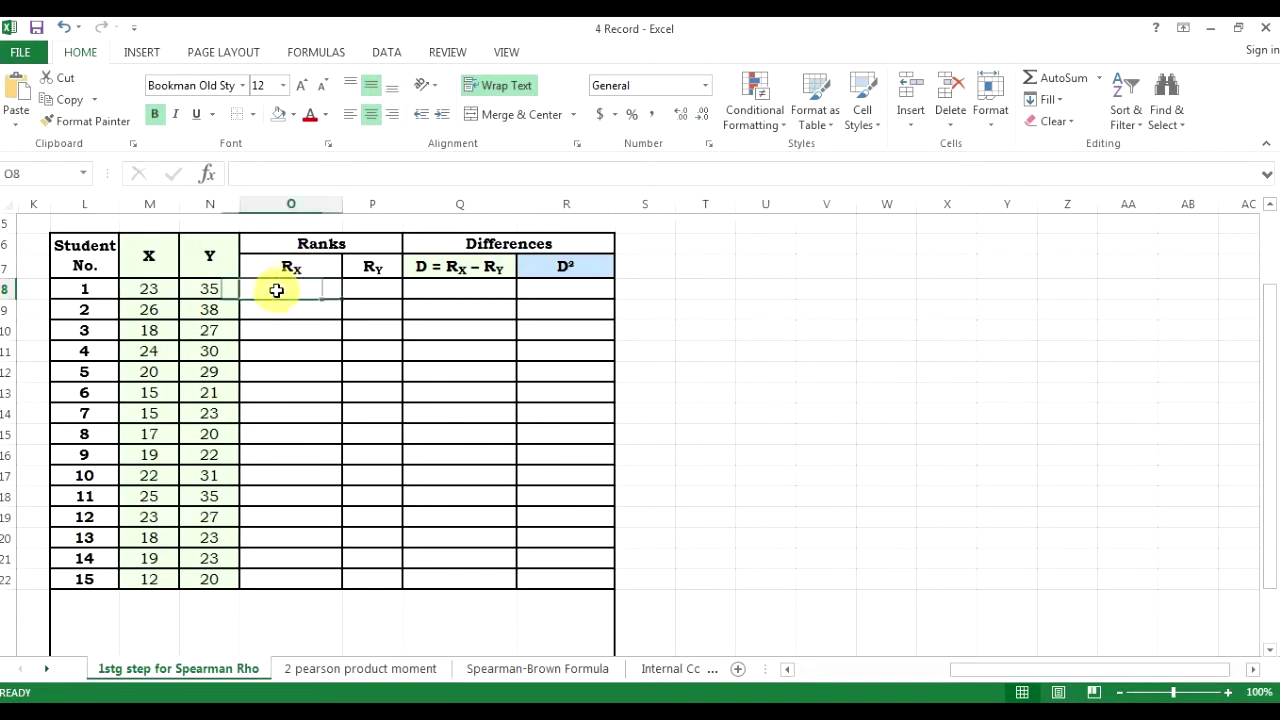
left_click(137, 290)
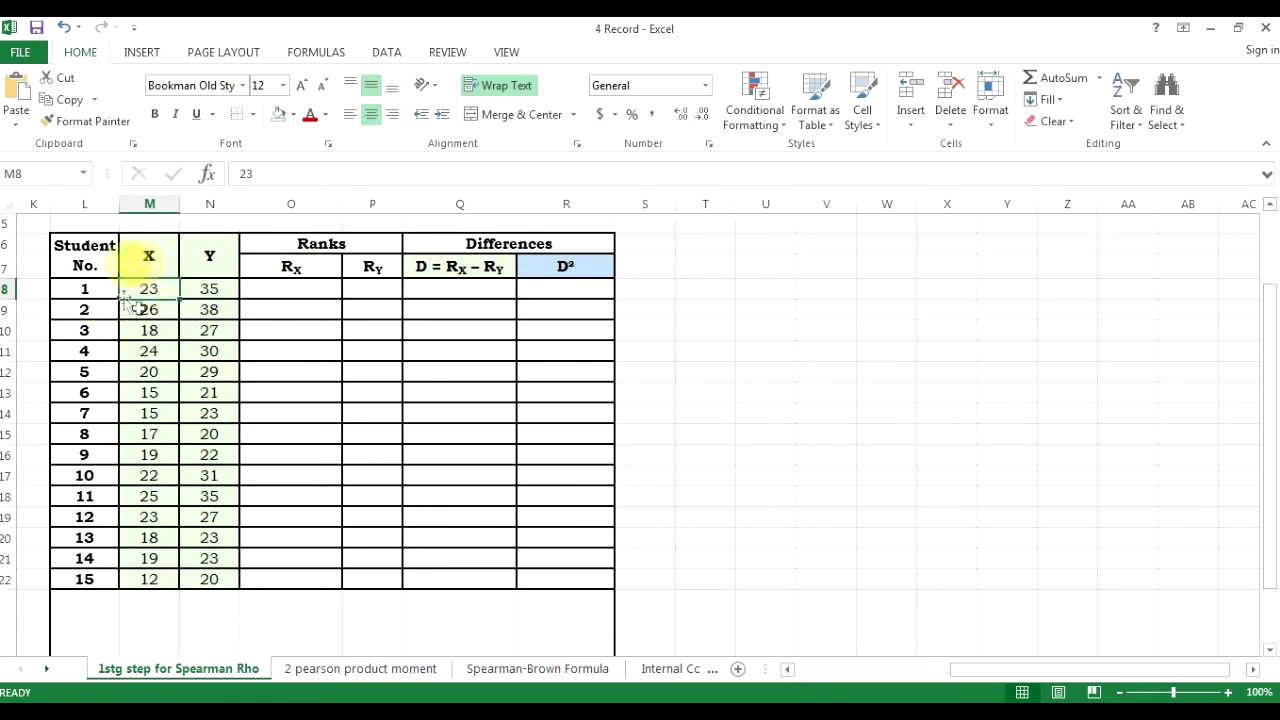
left_click_drag(85, 289, 60, 578)
left_click_drag(148, 288, 149, 578)
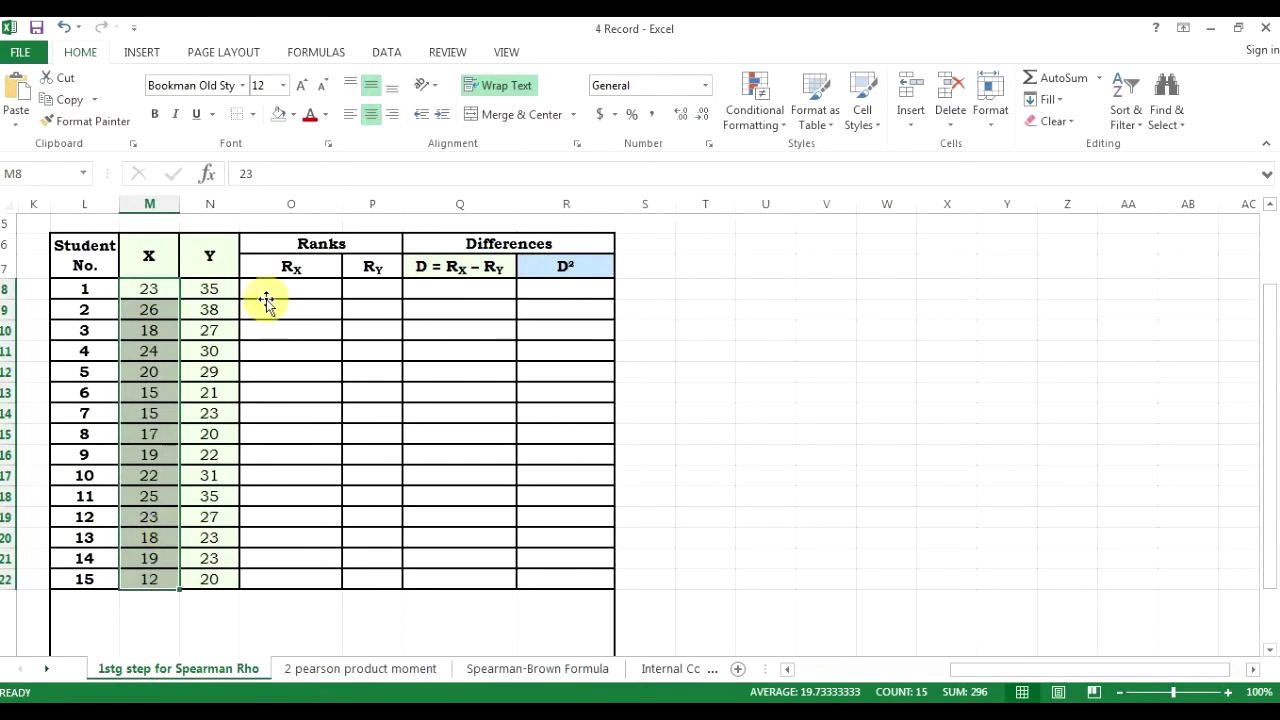
- Enter the formula =RANK.AVG(M8,M8:M22) in cell O8 to rank student 1's X score
left_click(266, 296)
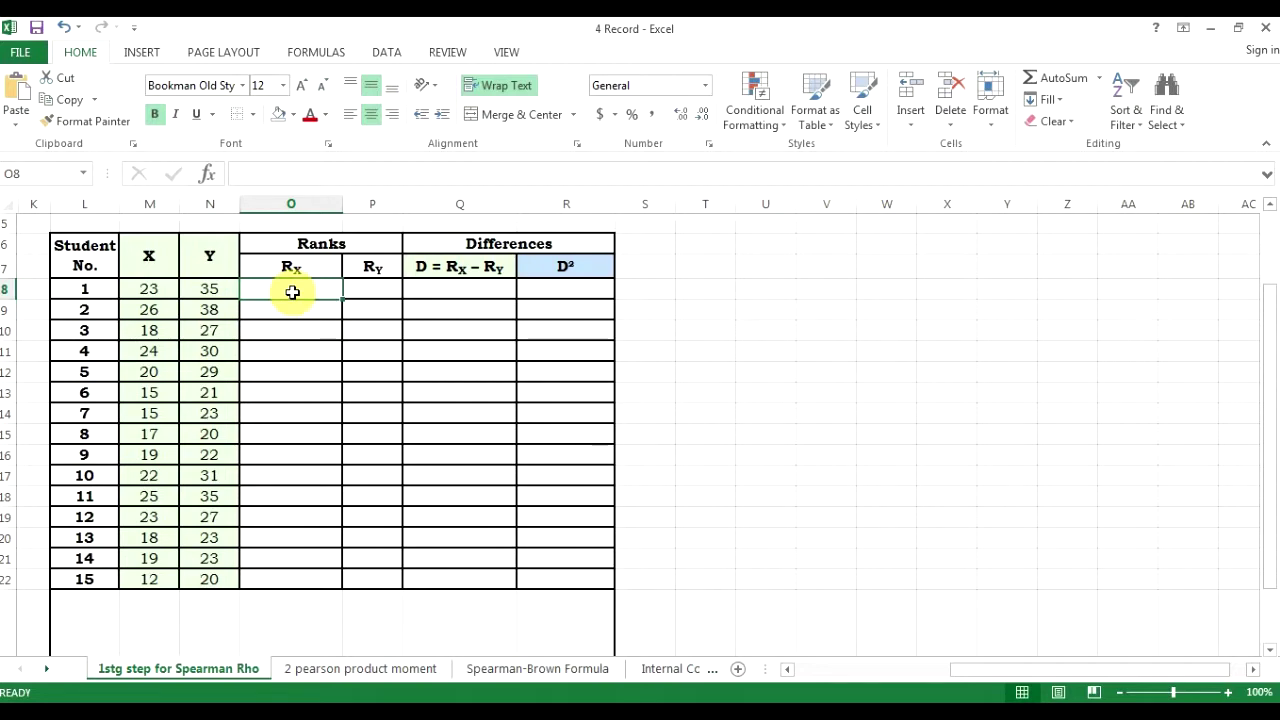
type("=")
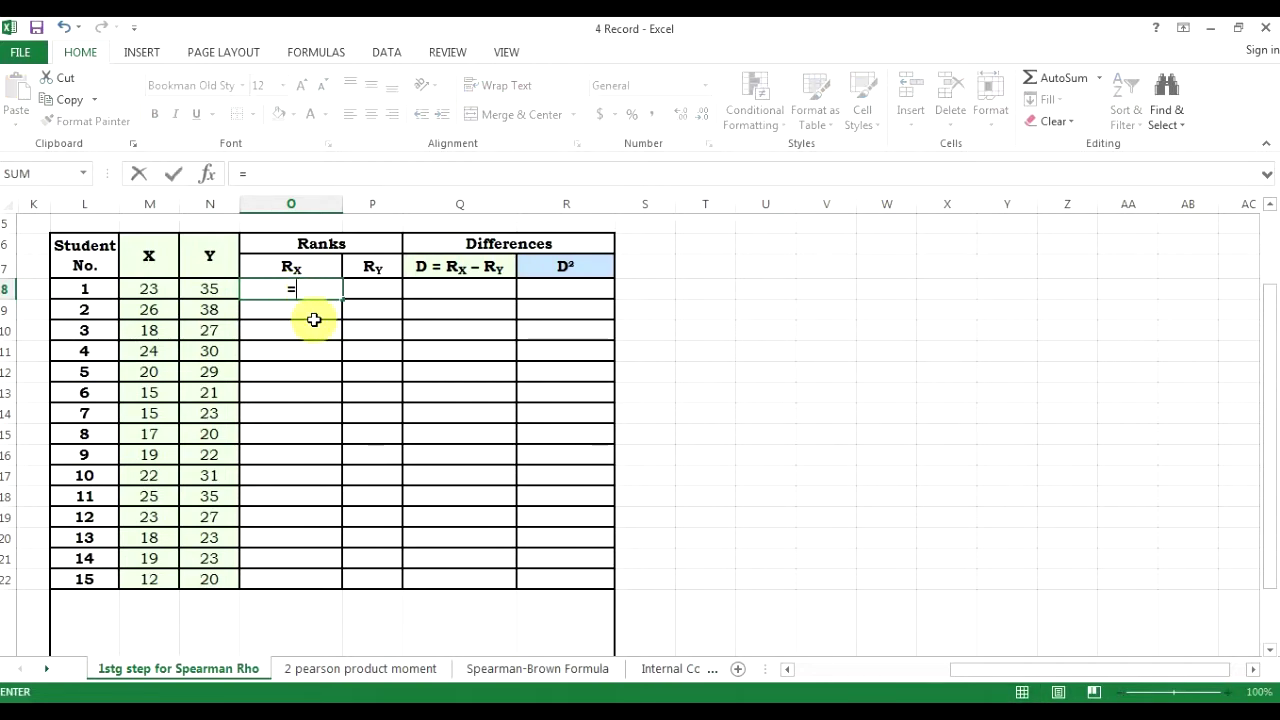
type("rank")
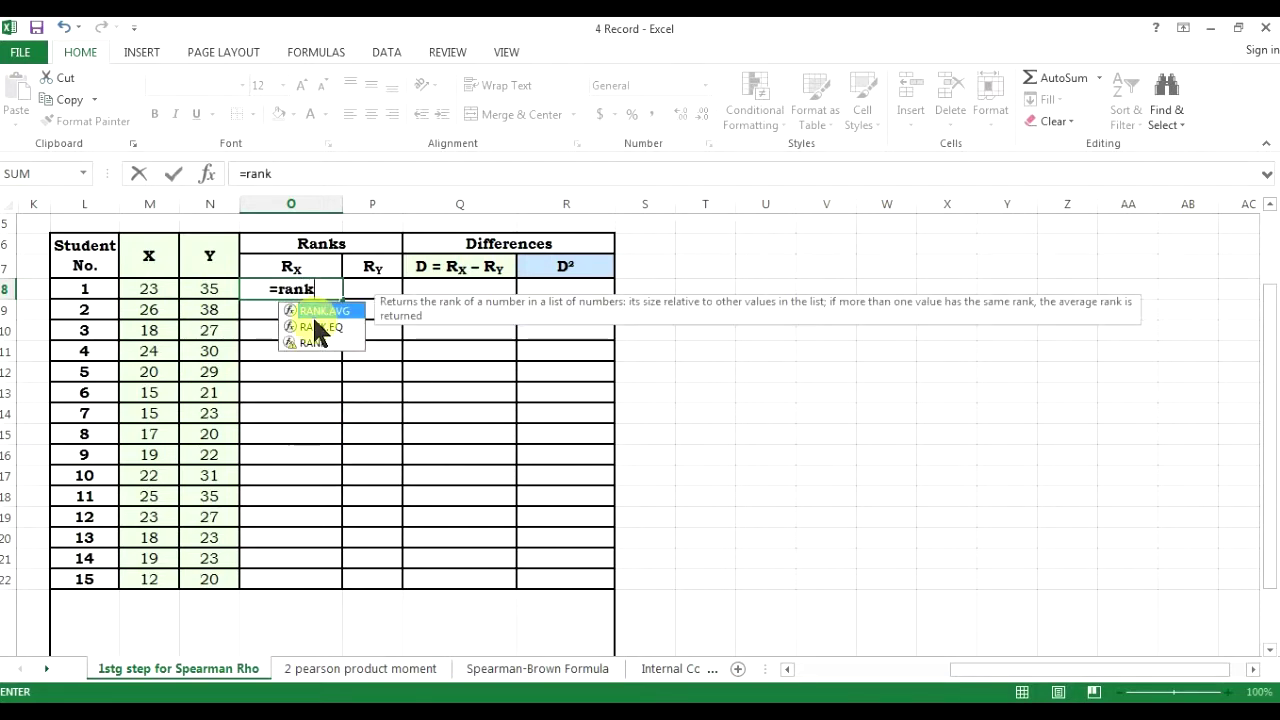
type(".av")
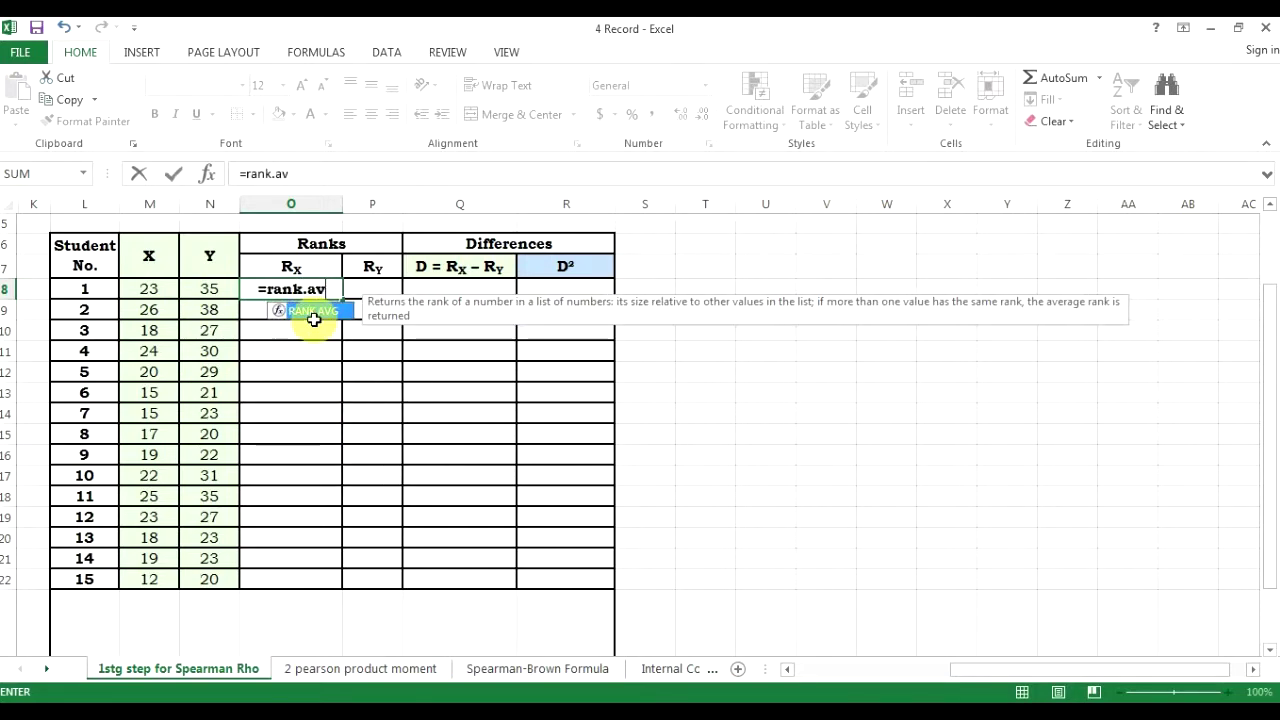
type("g")
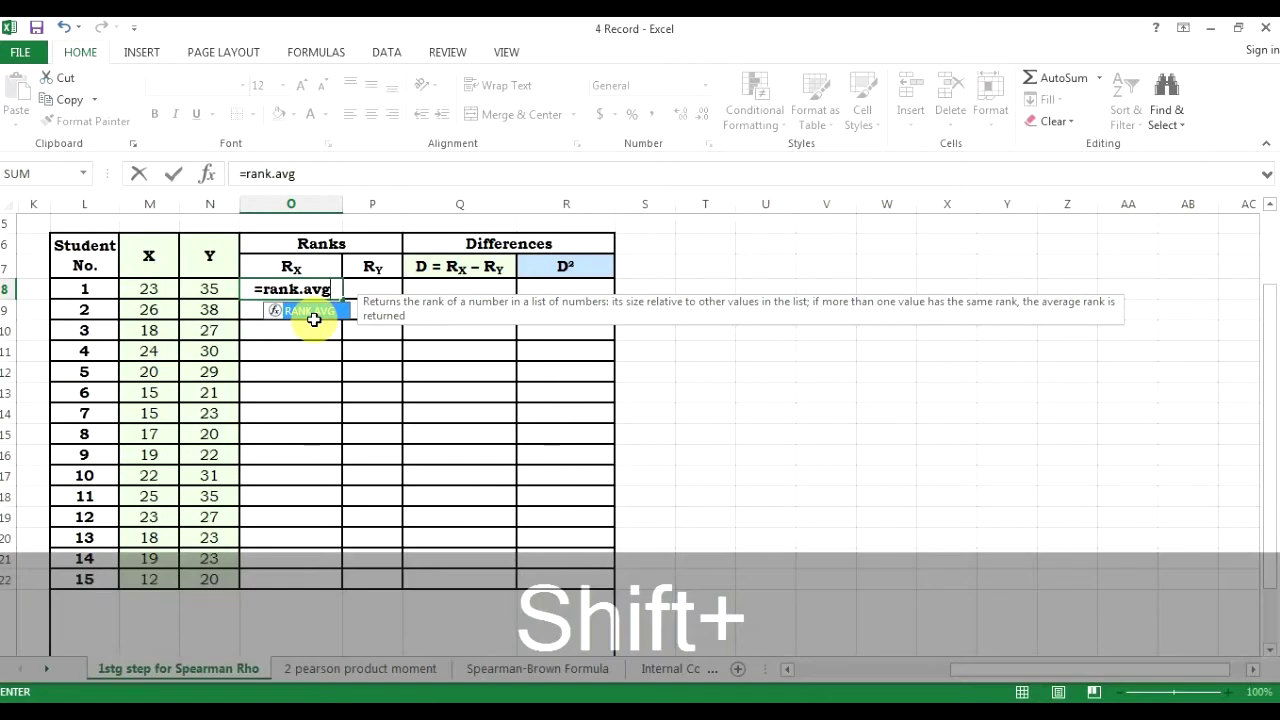
type("(")
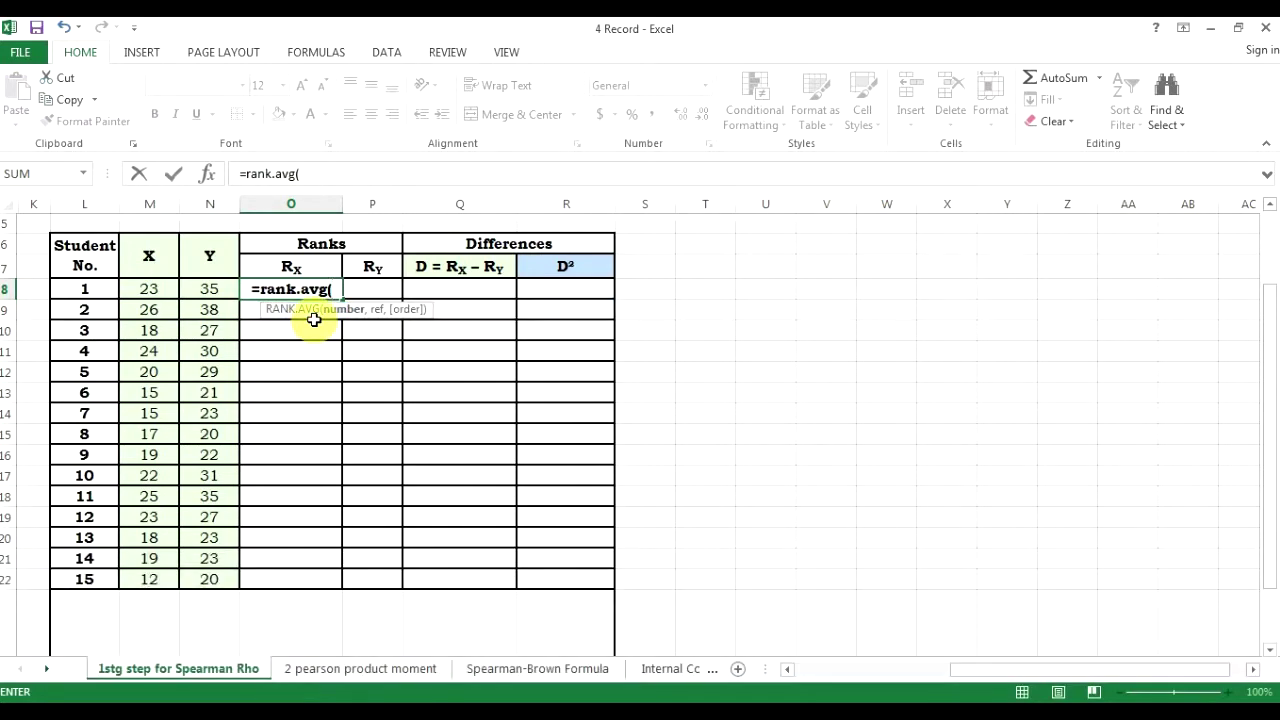
left_click(148, 288)
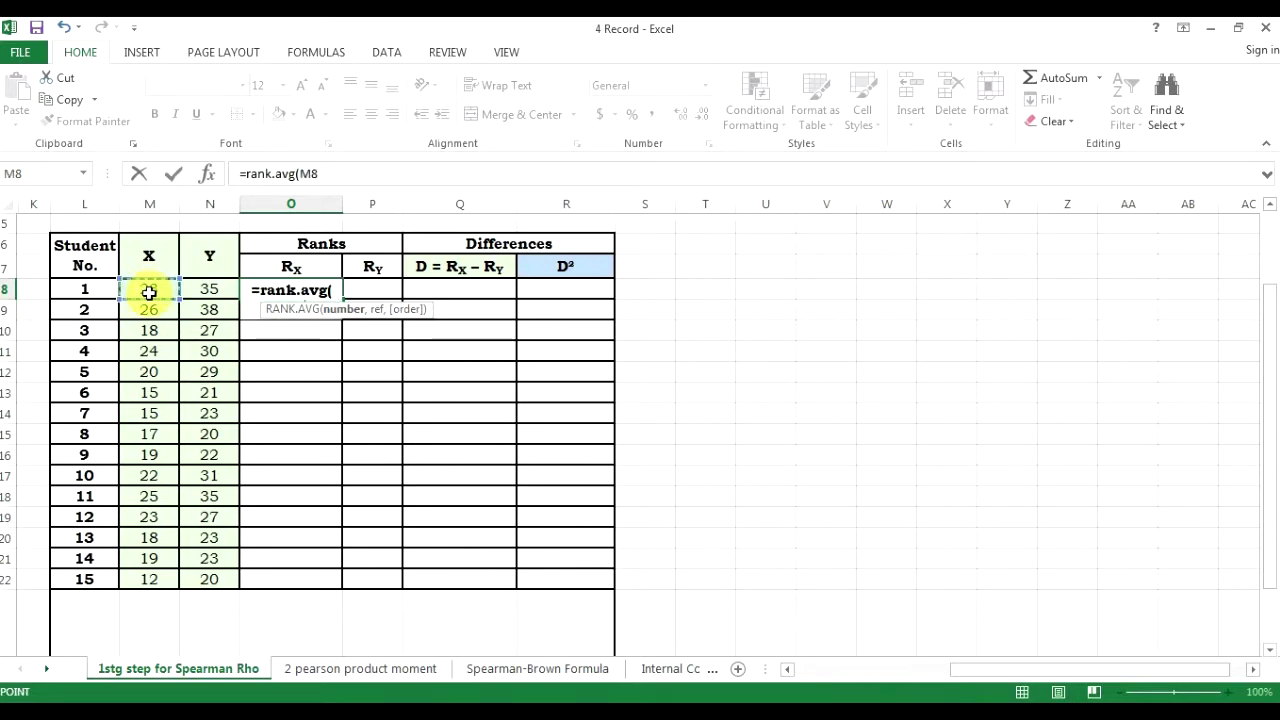
type(",")
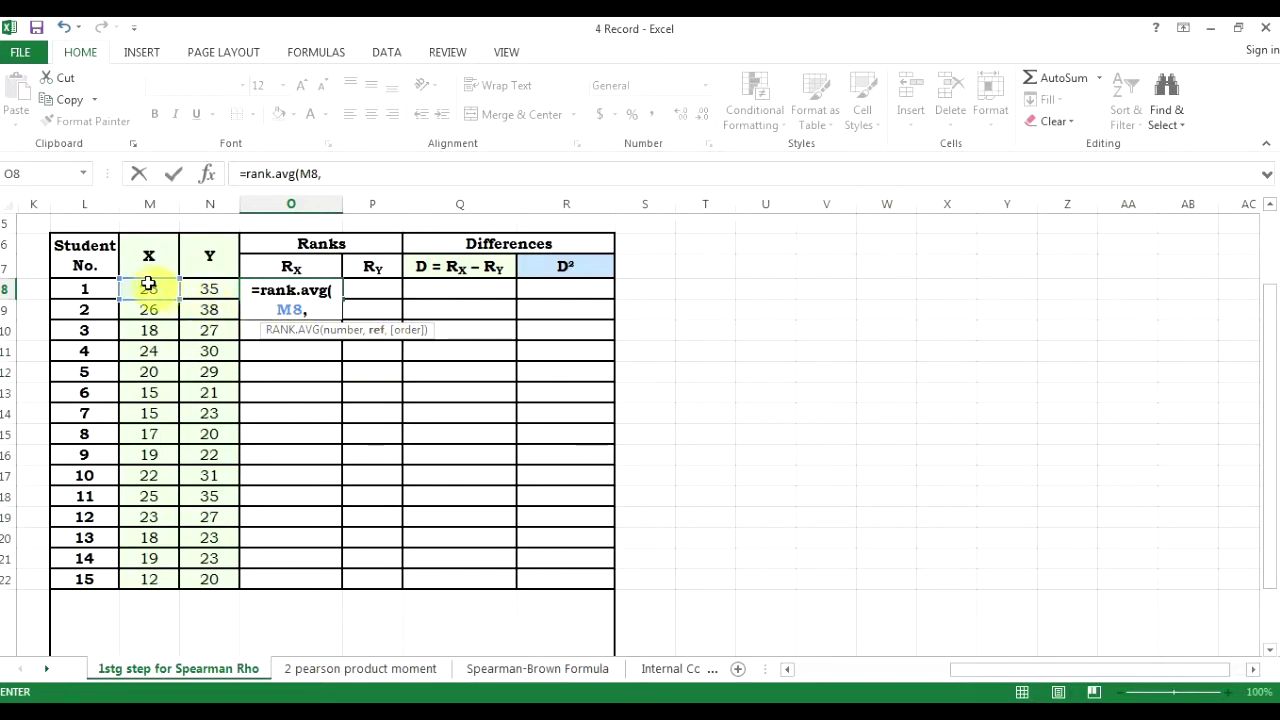
left_click_drag(145, 289, 149, 579)
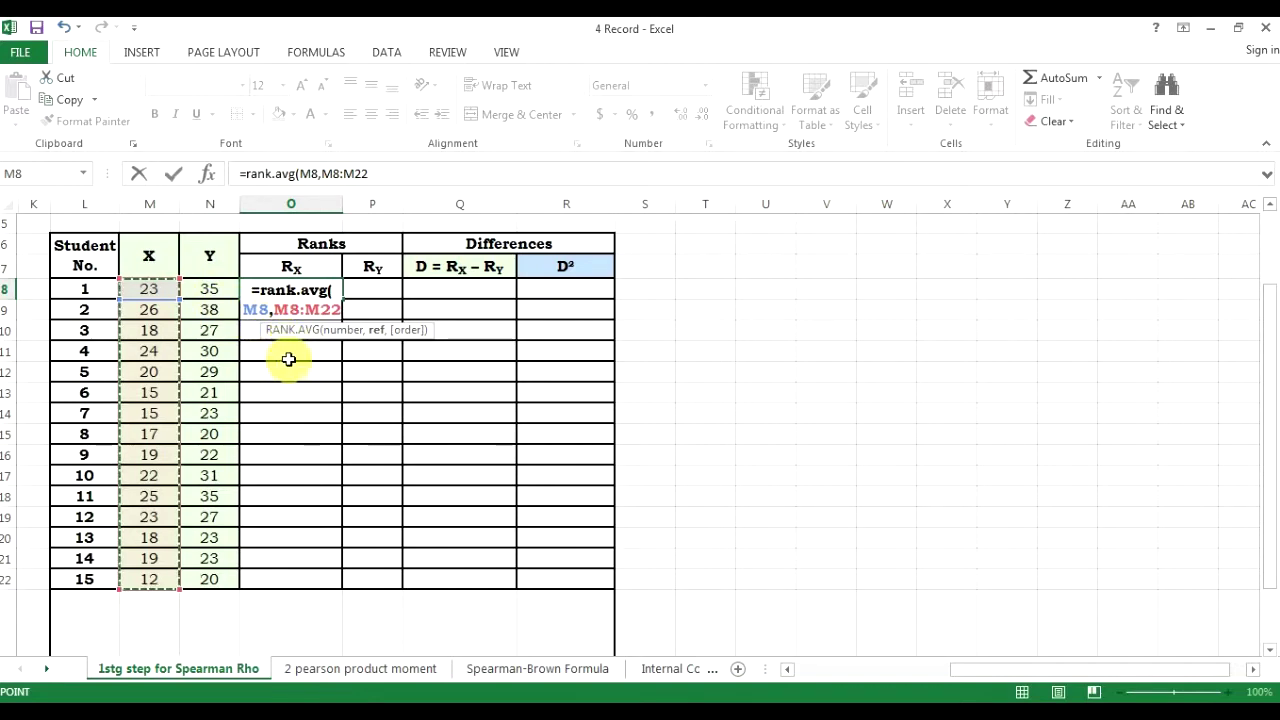
type(")")
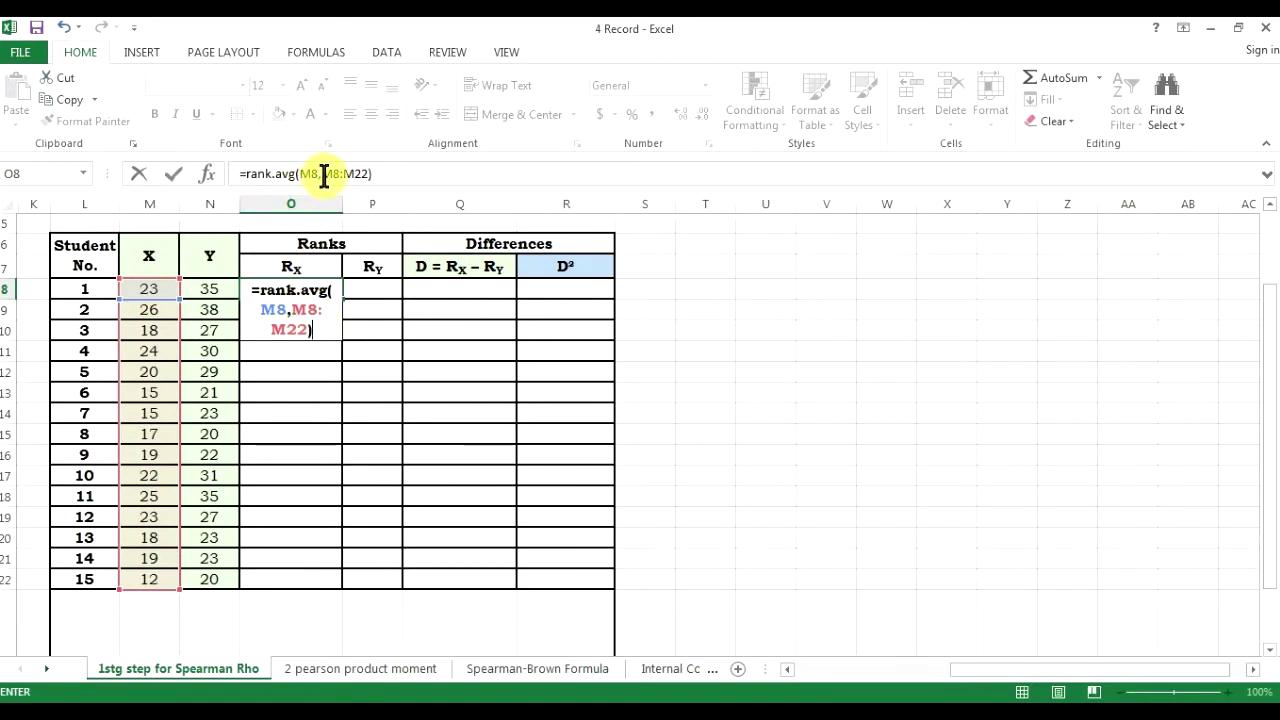
- Make the reference range in O8's rank formula absolute as $M$8:$M$22 and commit the formula
left_click_drag(322, 174, 371, 174)
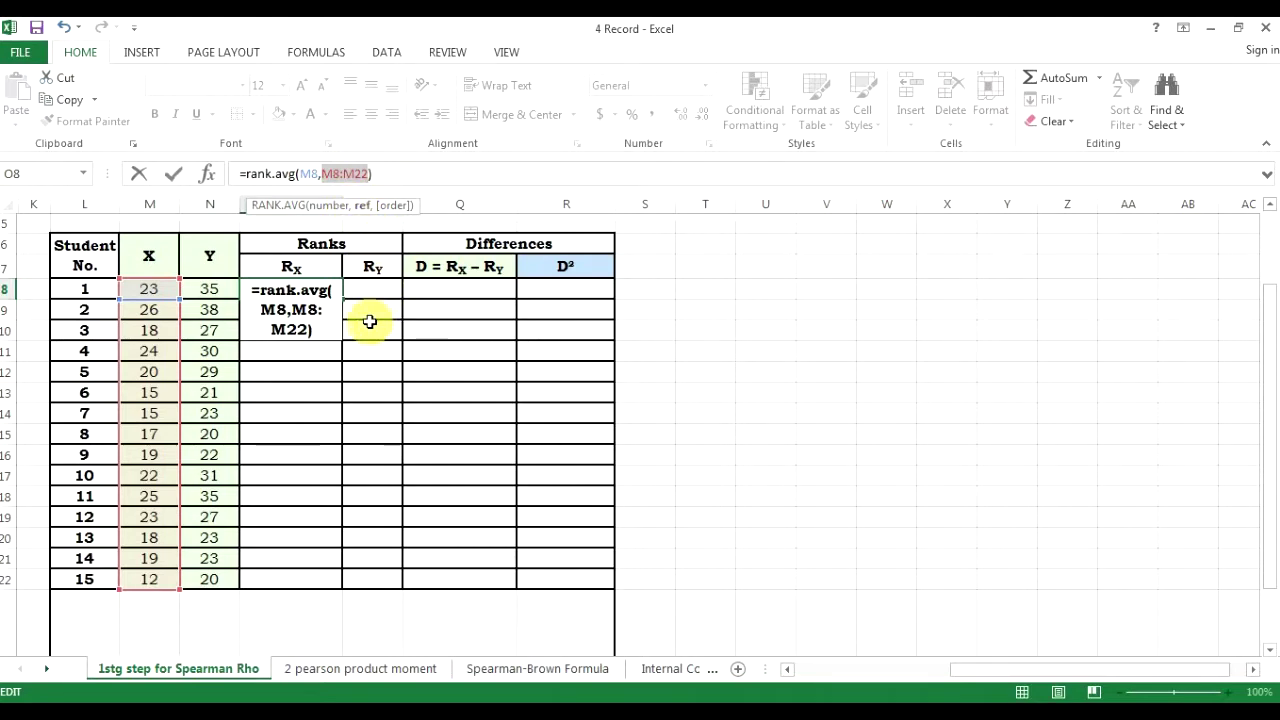
key("F4")
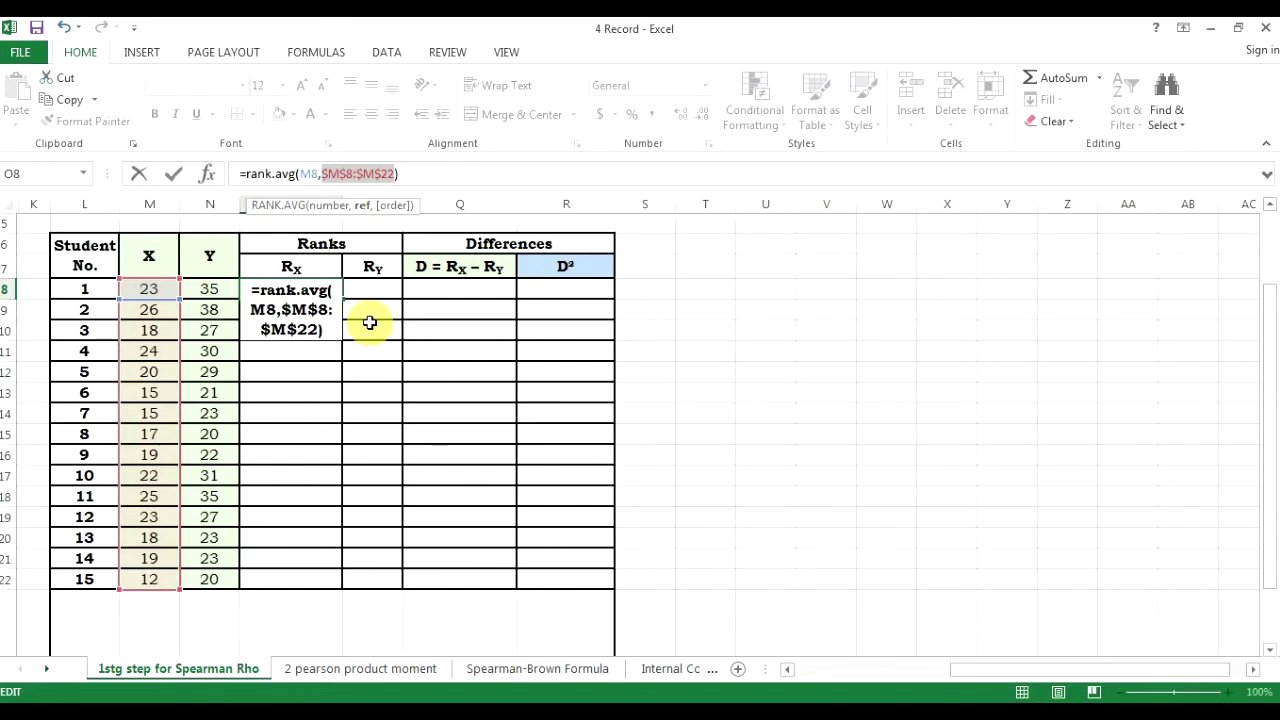
key("Return")
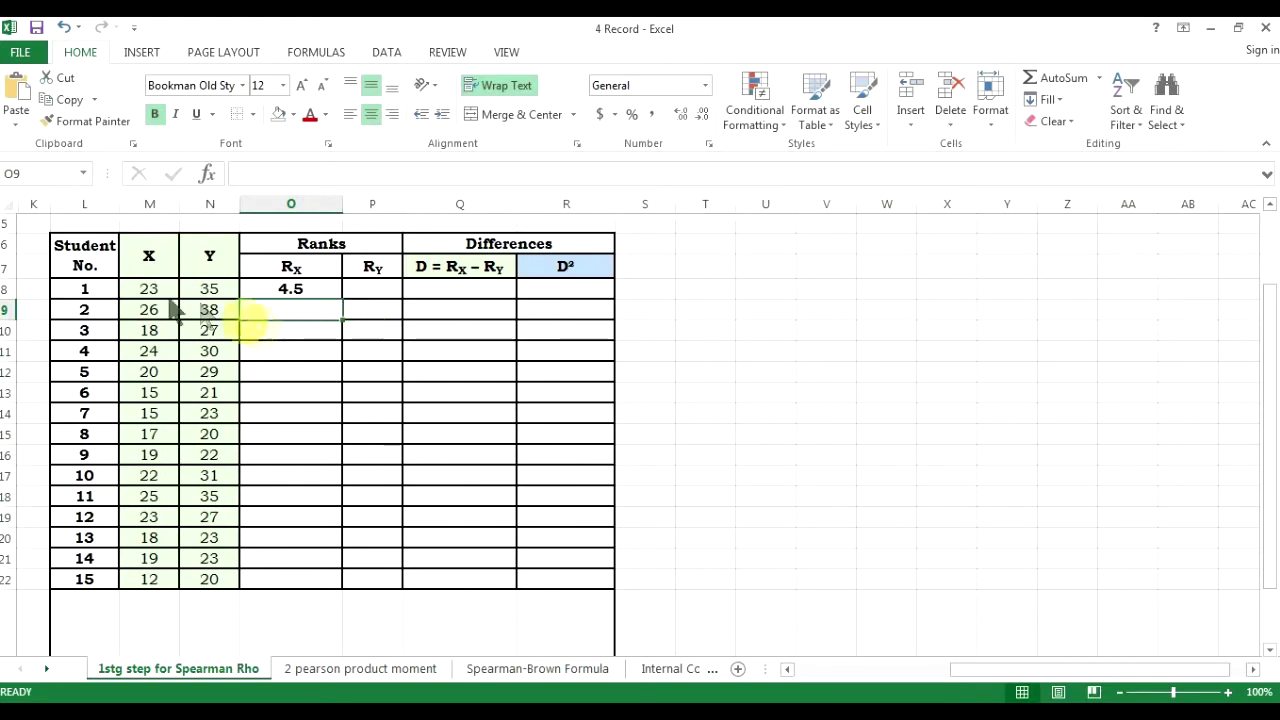
- Fill the rank formula from O8 down to O22 for all 15 students
left_click(152, 288)
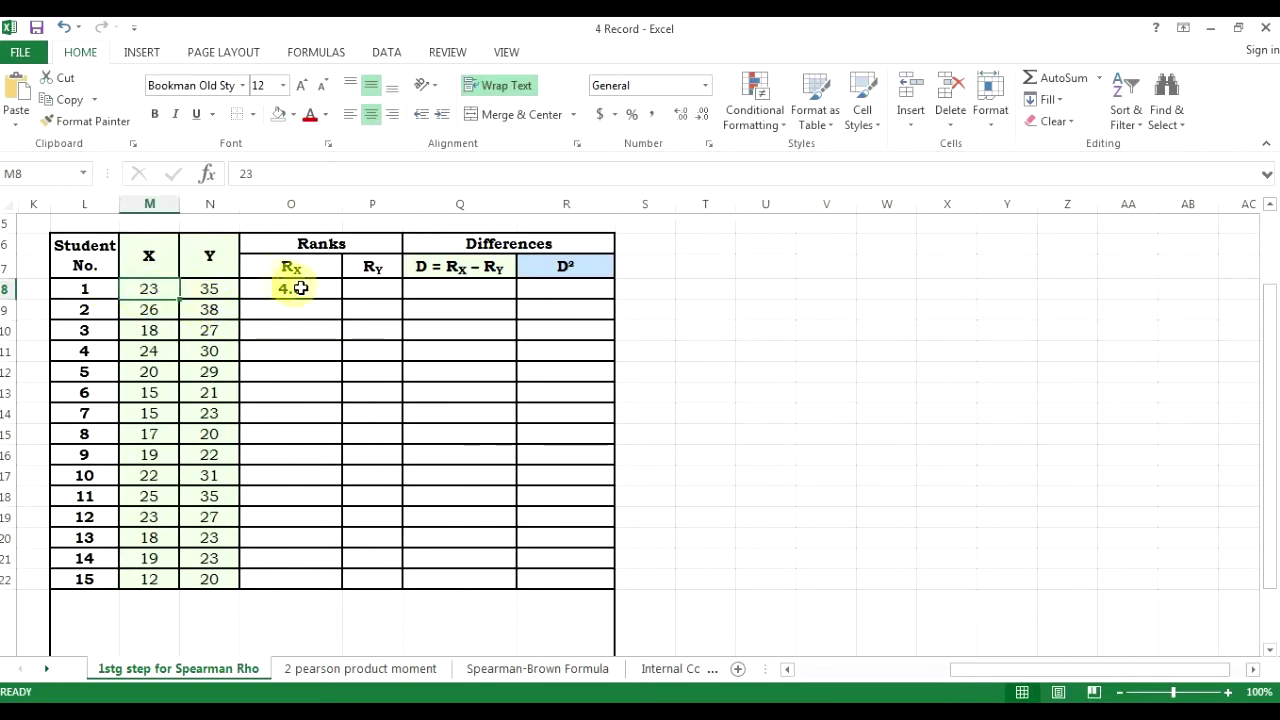
left_click(296, 288)
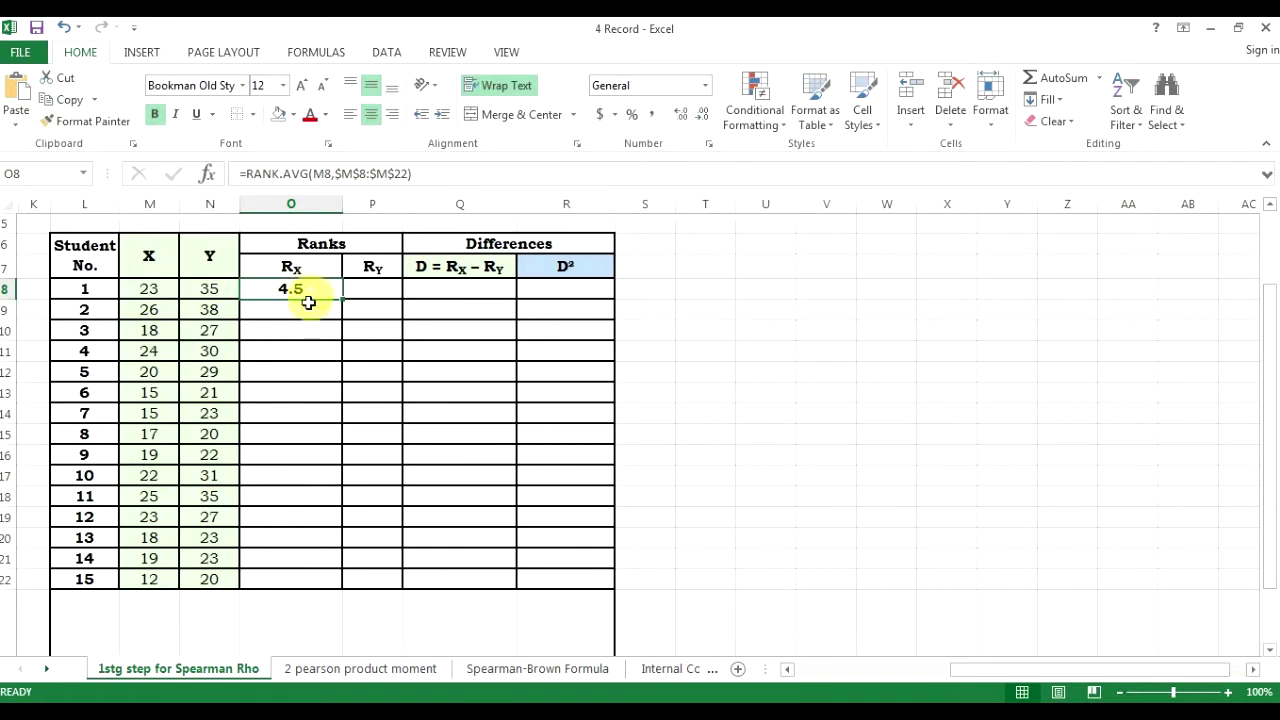
left_click(296, 392)
left_click(300, 516)
left_click(298, 289)
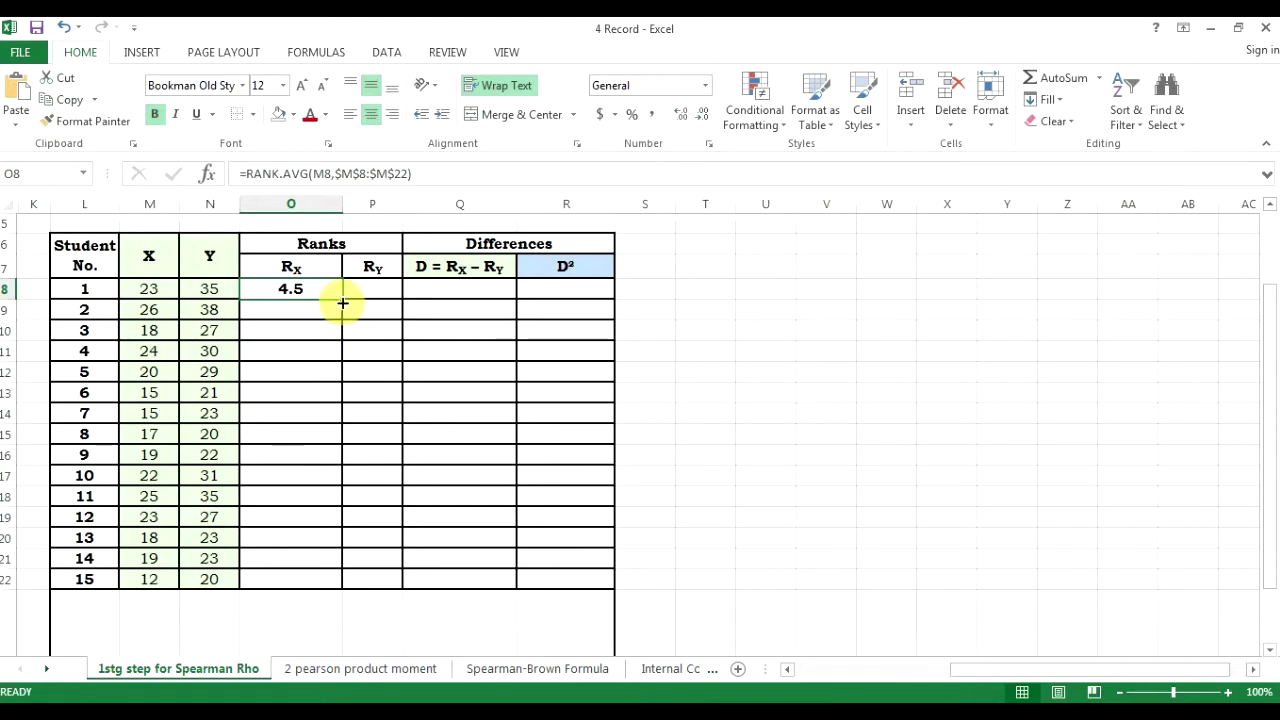
key("ctrl")
left_click_drag(343, 301, 330, 582)
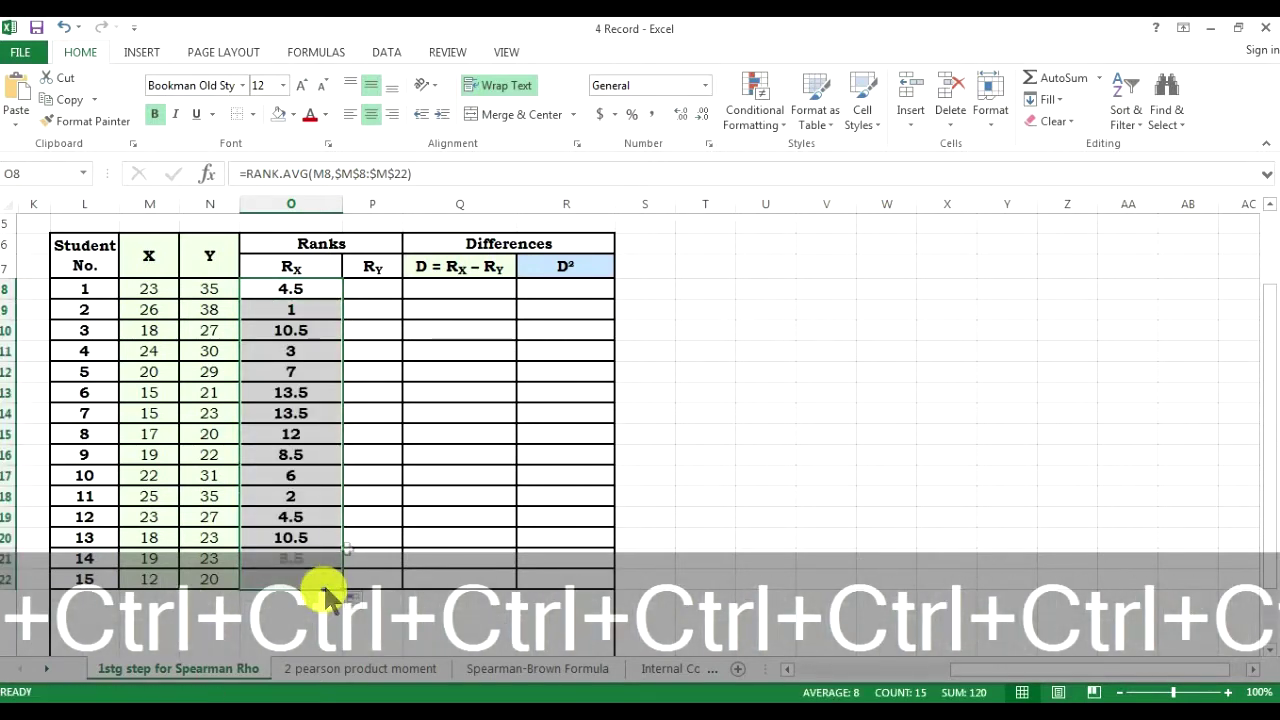
left_click(384, 468)
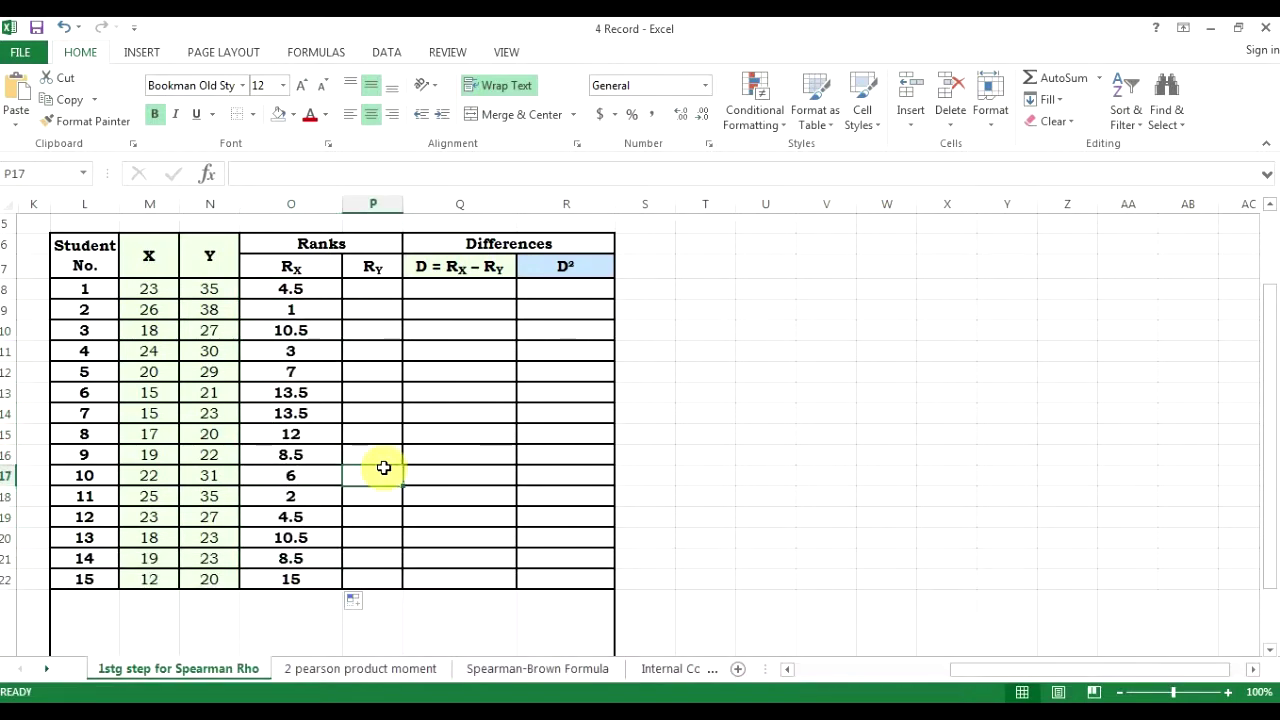
left_click(91, 312)
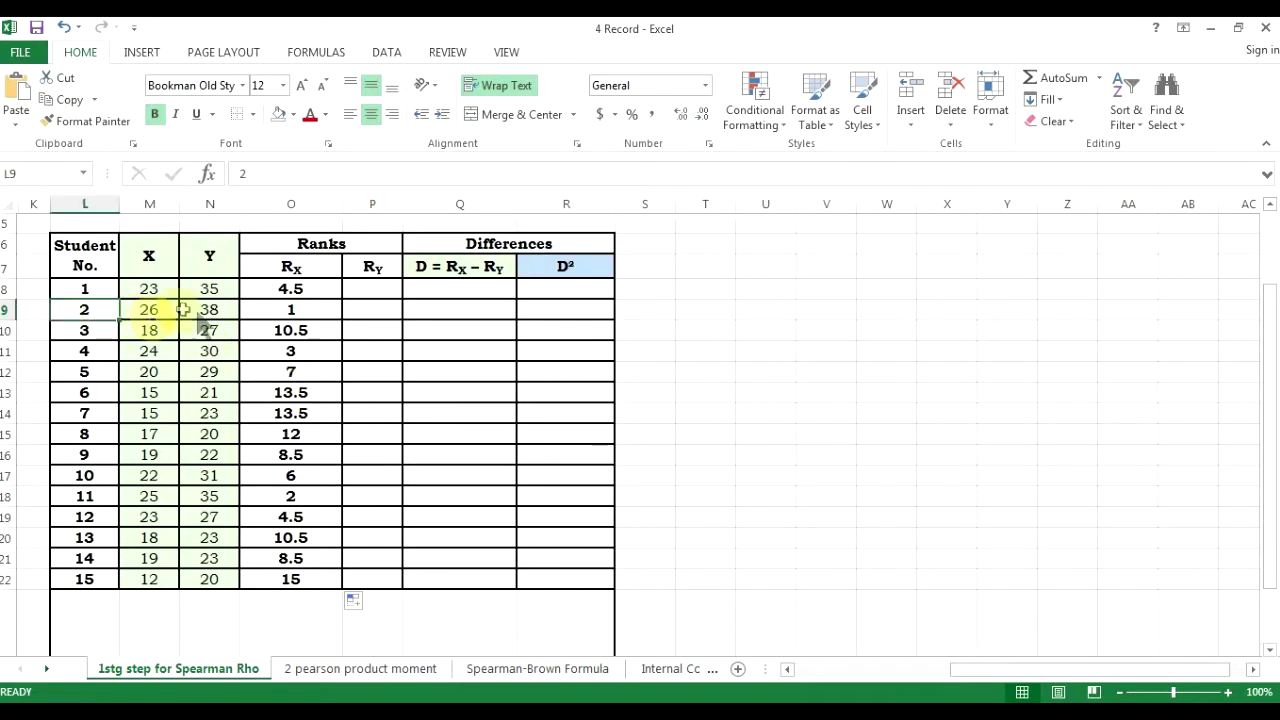
left_click(273, 310)
left_click(150, 312)
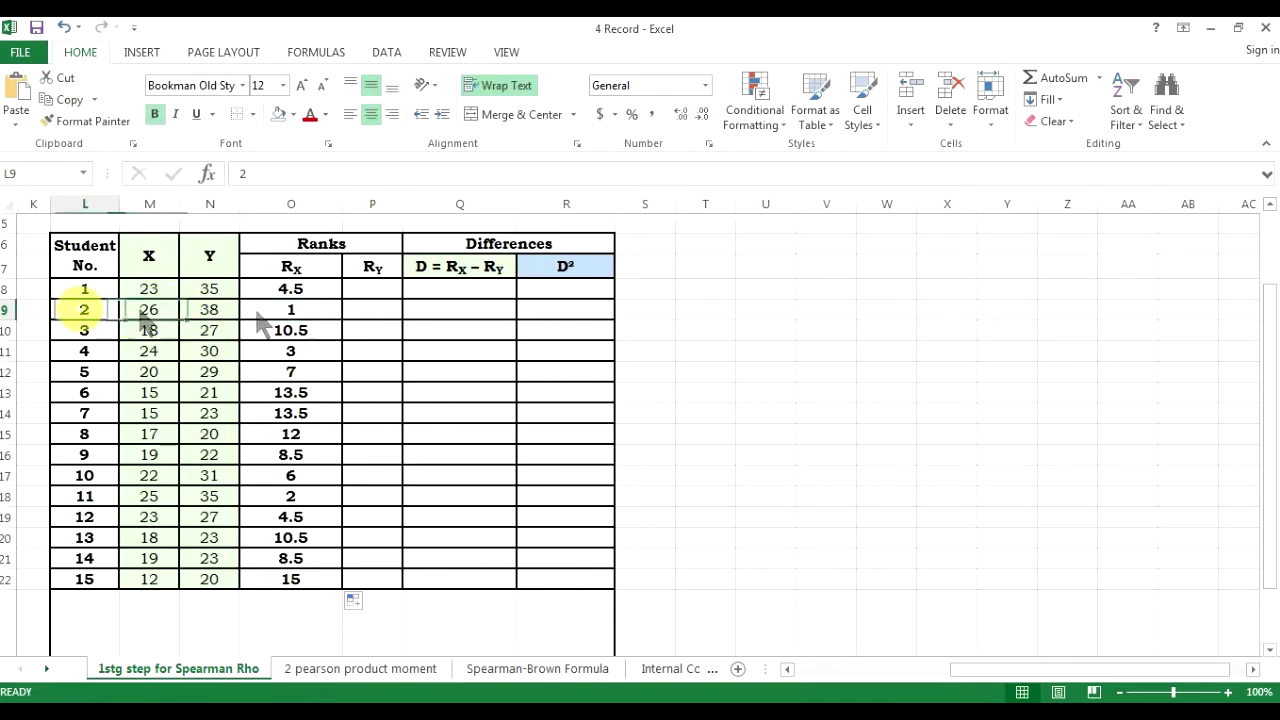
left_click(287, 313)
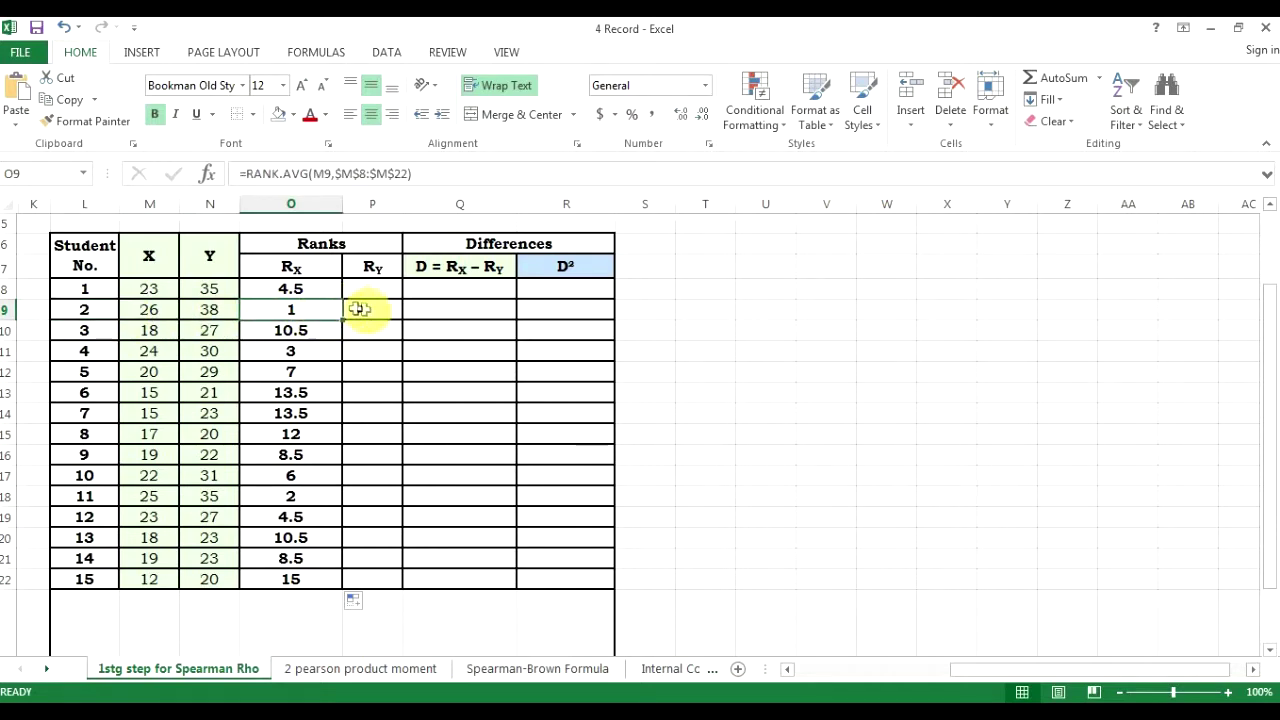
- Widen column P, the R_Y ranks column, slightly
left_click(372, 293)
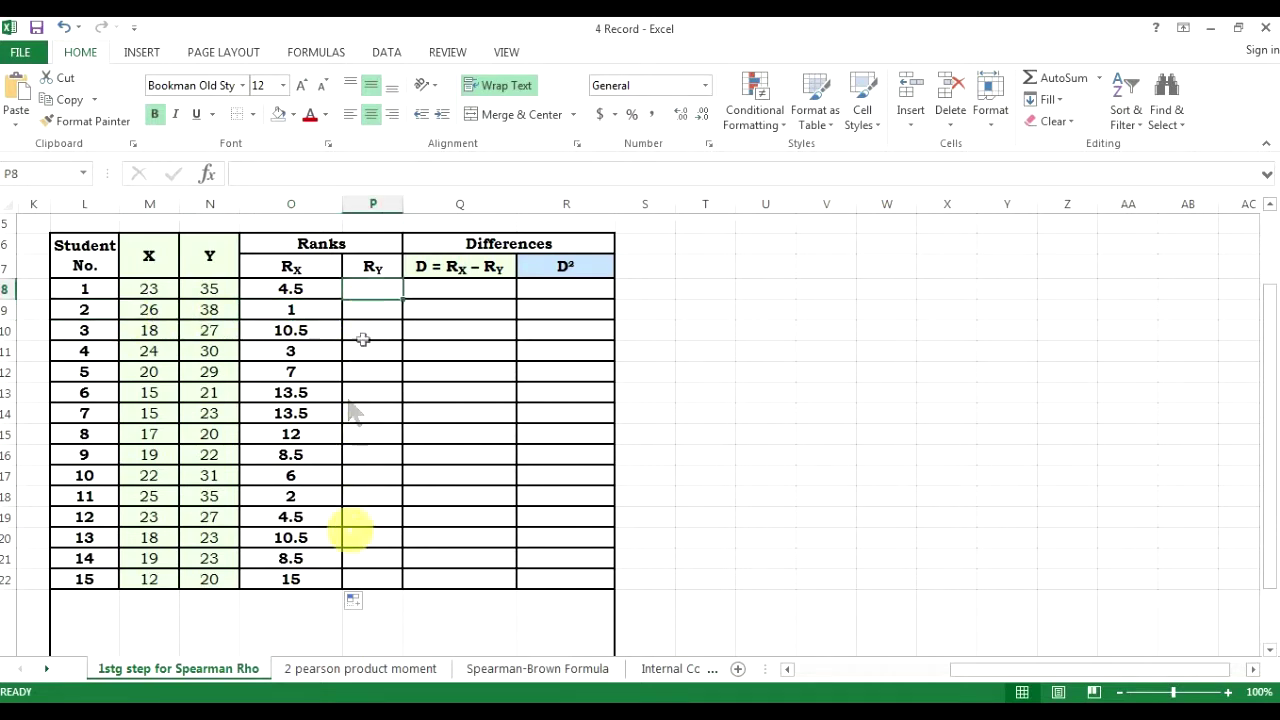
left_click_drag(399, 206, 411, 206)
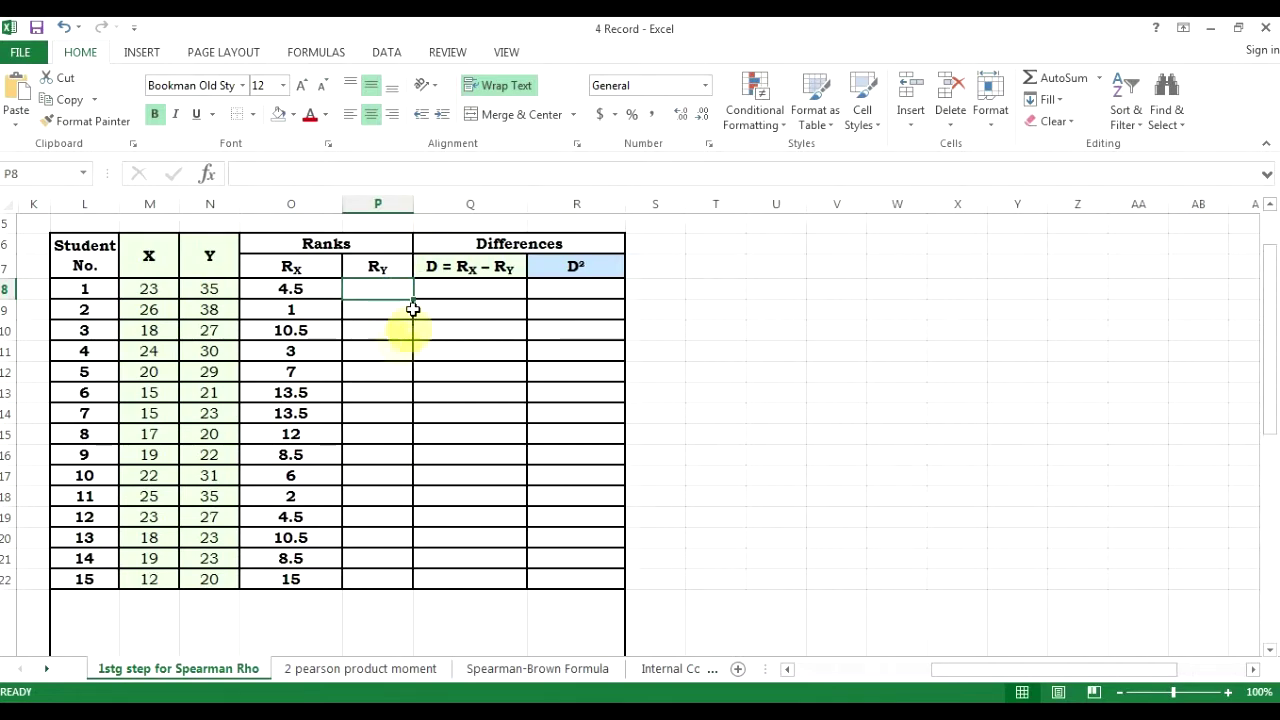
left_click(208, 291)
- Enter the formula =RANK.AVG(N8,N8:N22) in cell P8 to rank student 1's Y score
left_click(389, 288)
type("=")
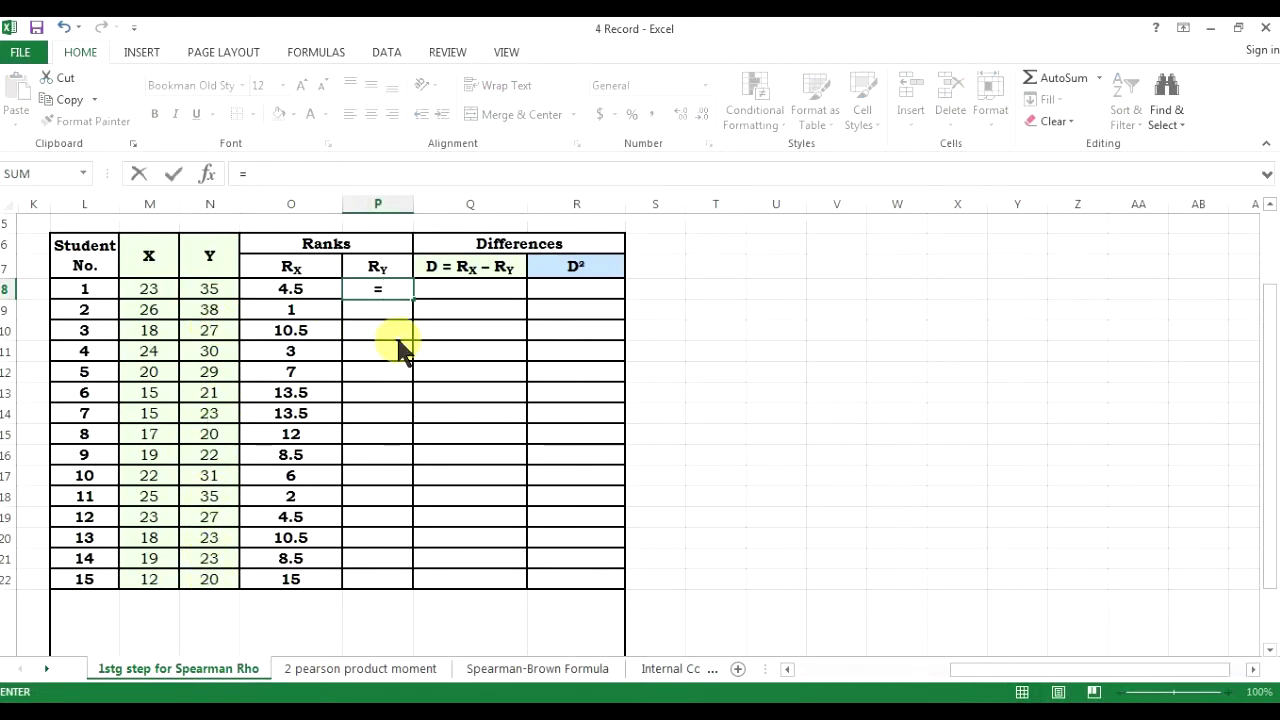
type("rank.a")
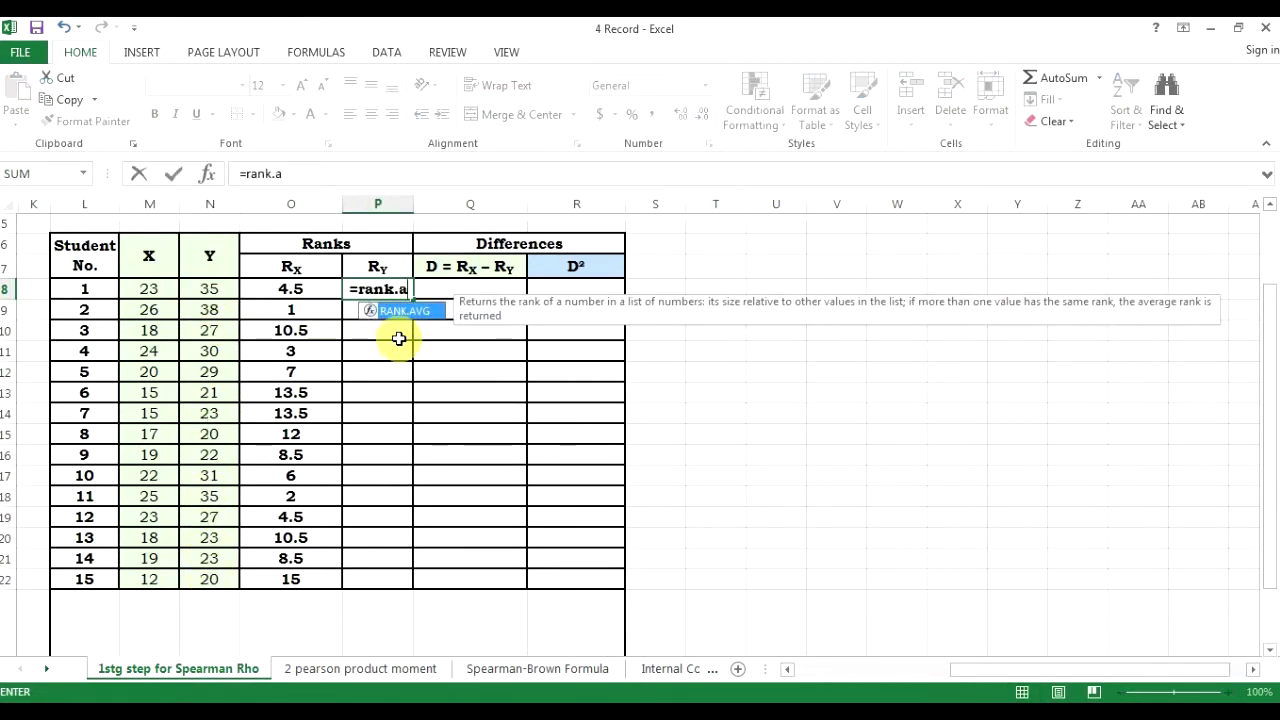
type("vg")
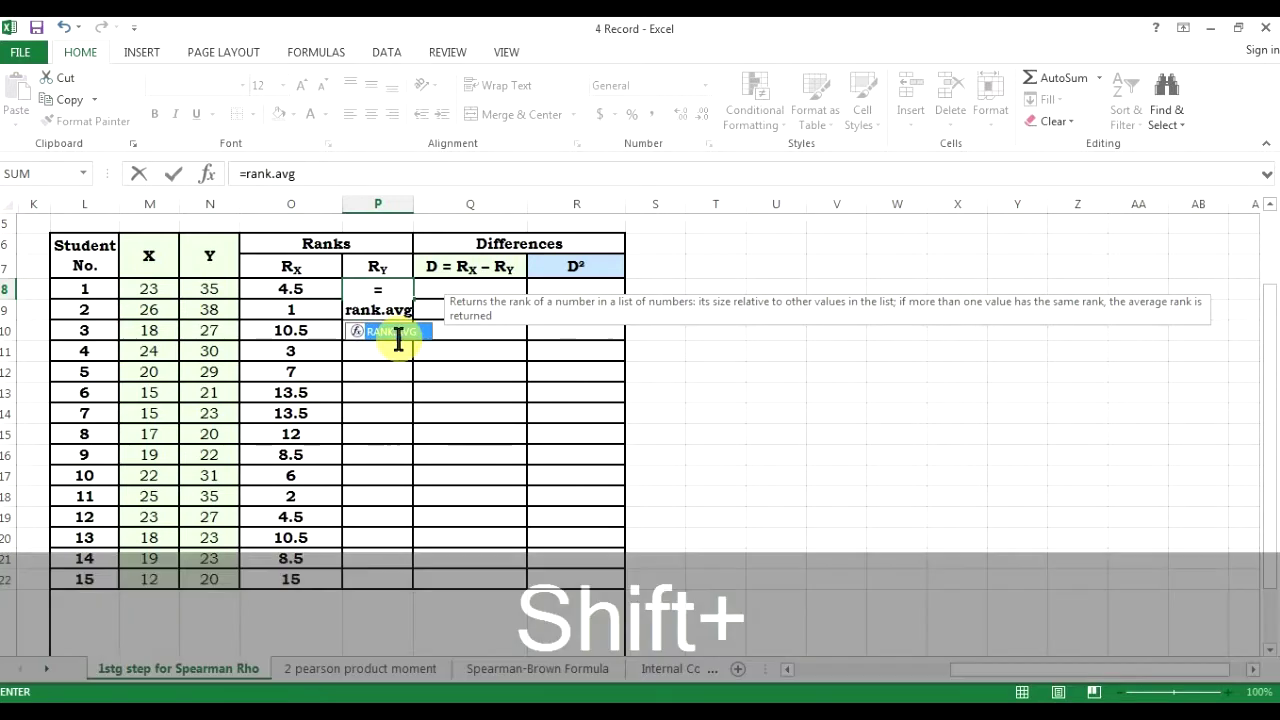
type("(")
left_click(210, 290)
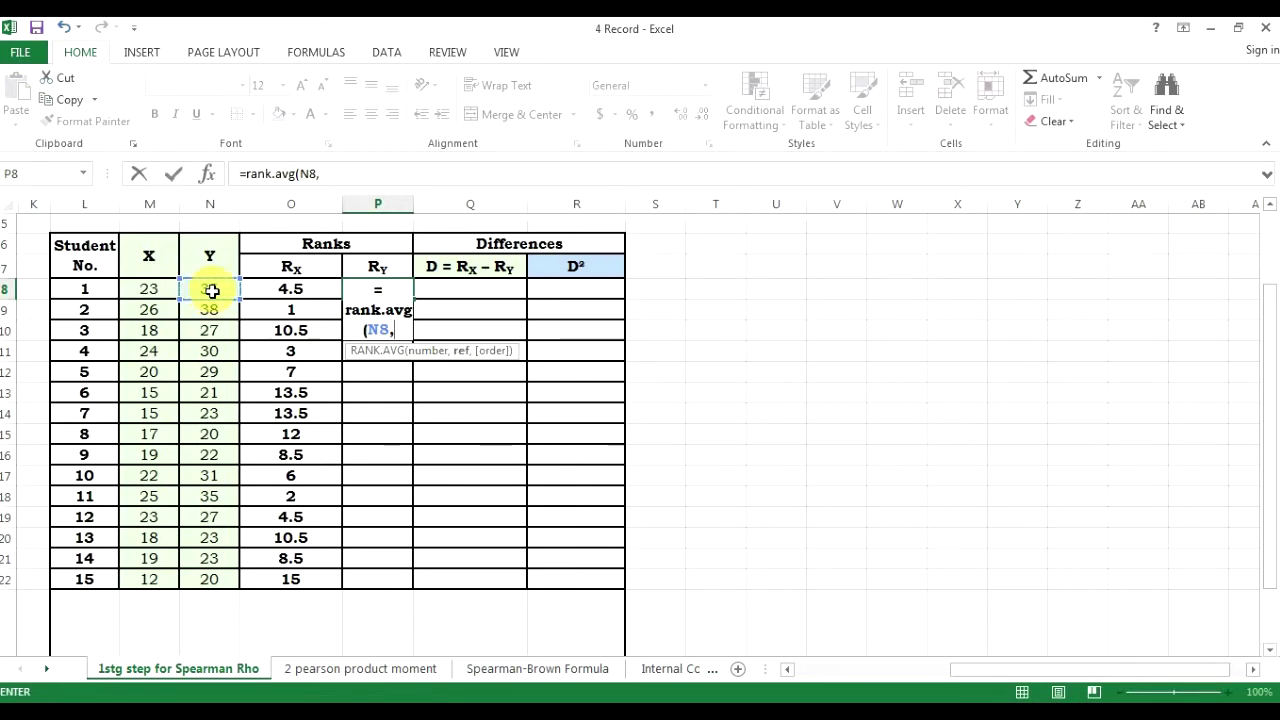
type(",")
left_click_drag(211, 288, 216, 578)
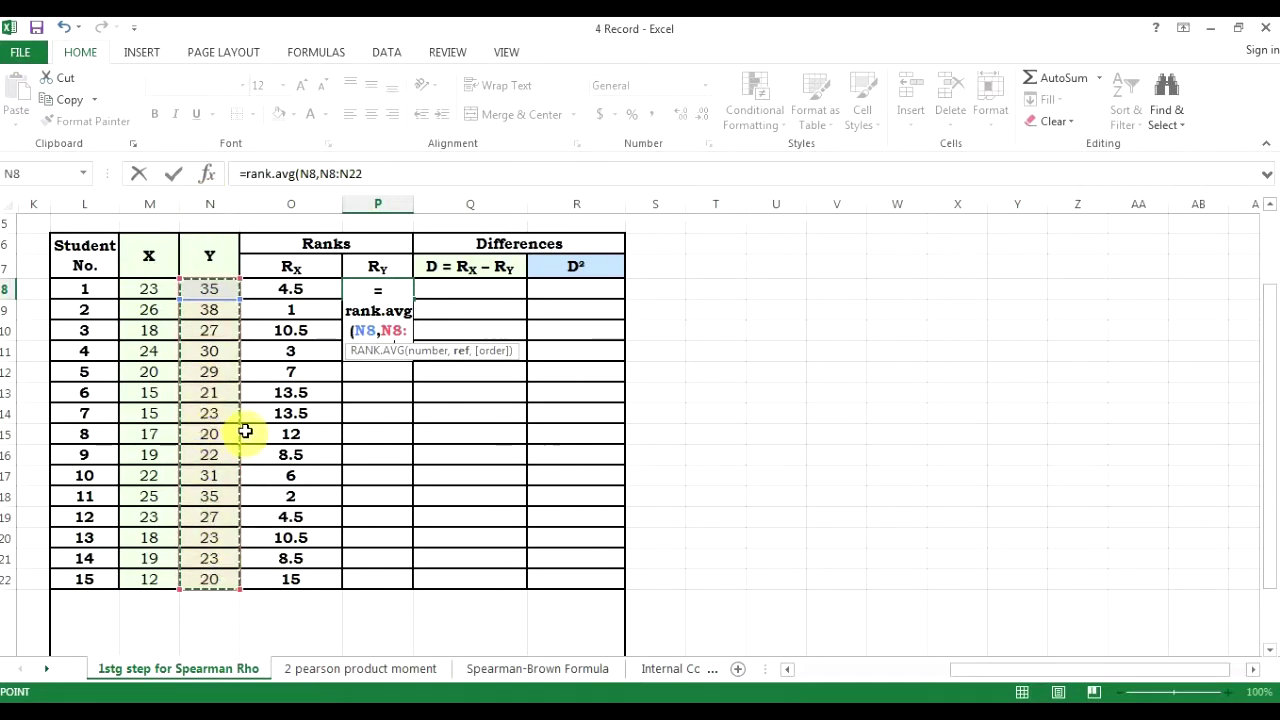
type(")")
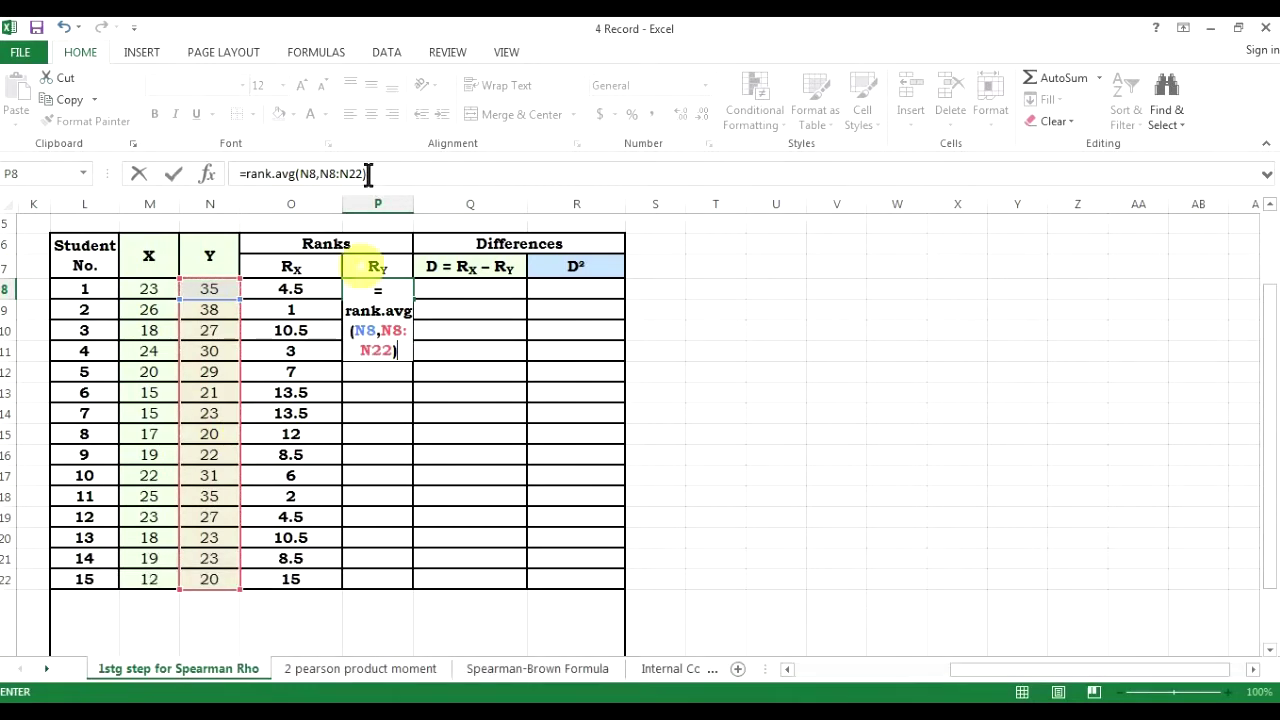
- Make the reference range in P8's rank formula absolute as $N$8:$N$22 and commit the formula
left_click_drag(321, 174, 364, 174)
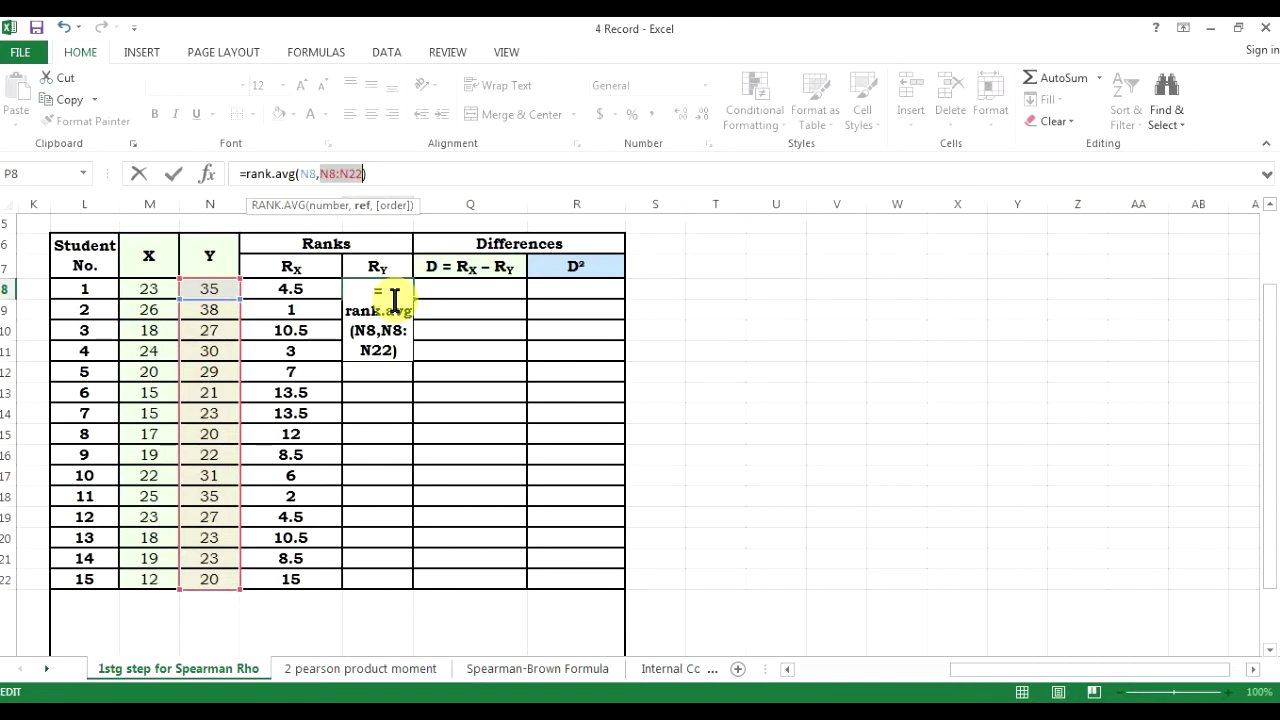
key("F4")
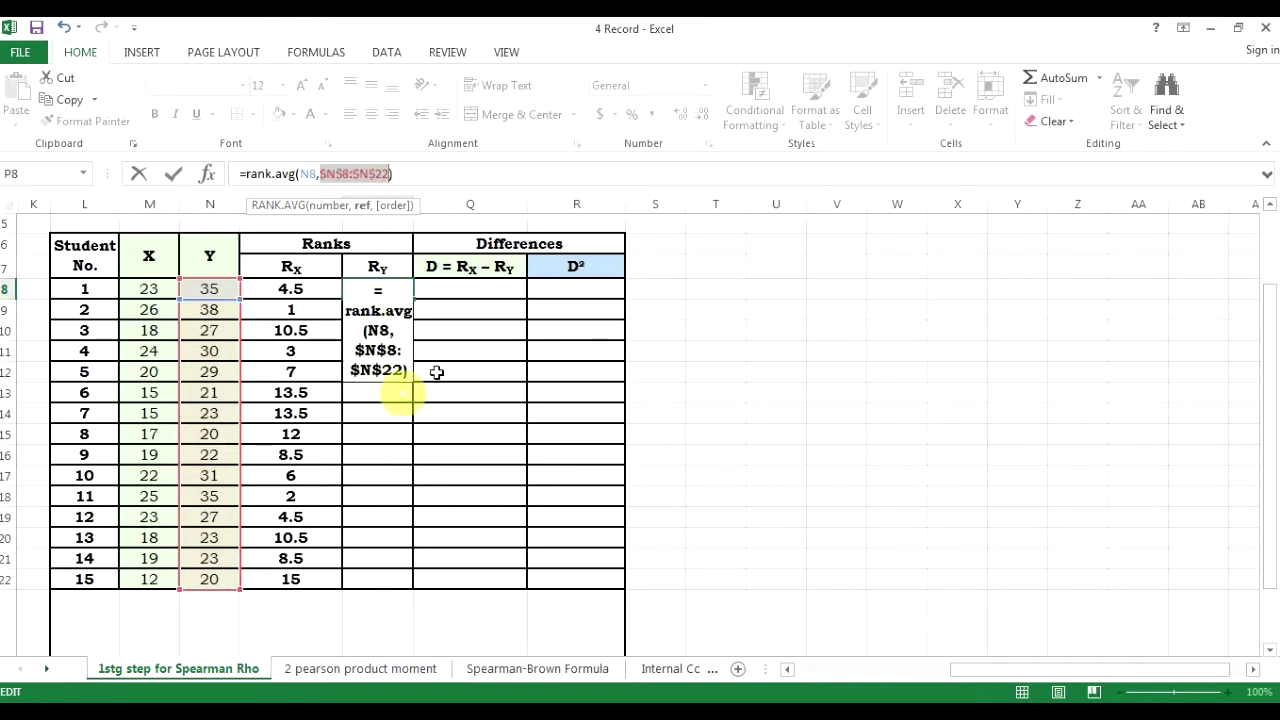
key("Return")
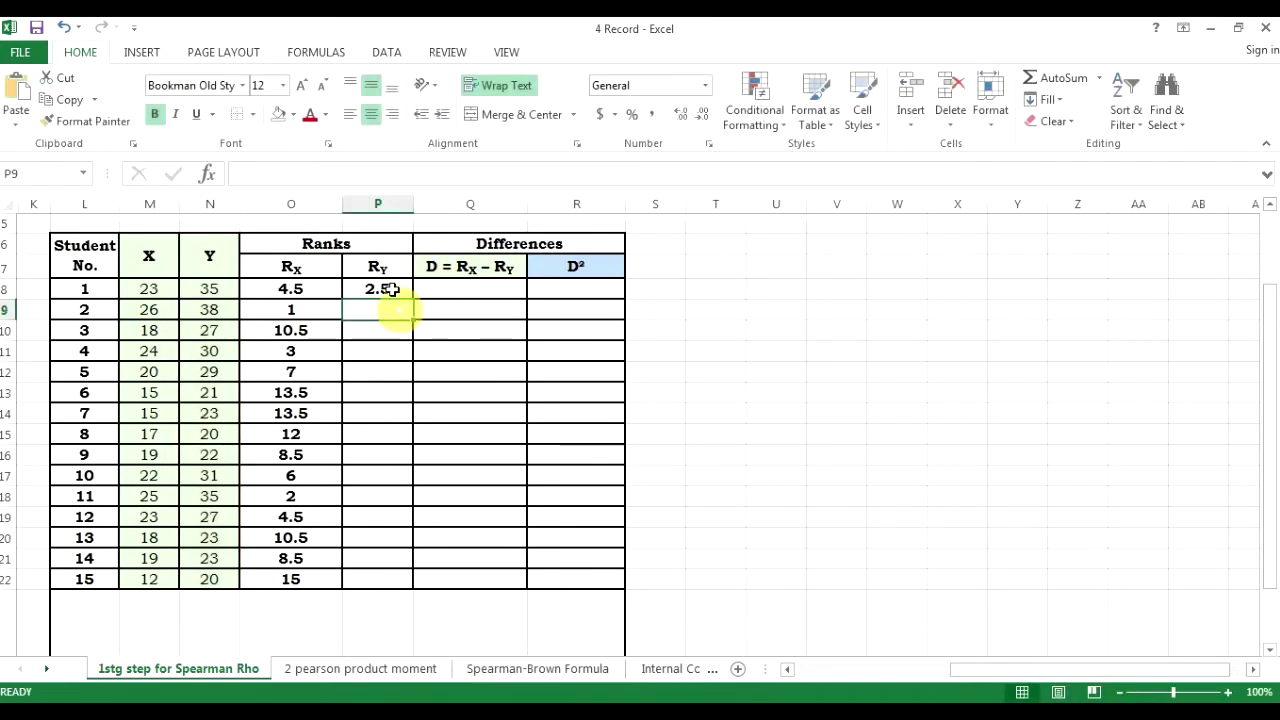
- Fill the Y rank formula from P8 down to P22 for all 15 students
left_click(388, 290)
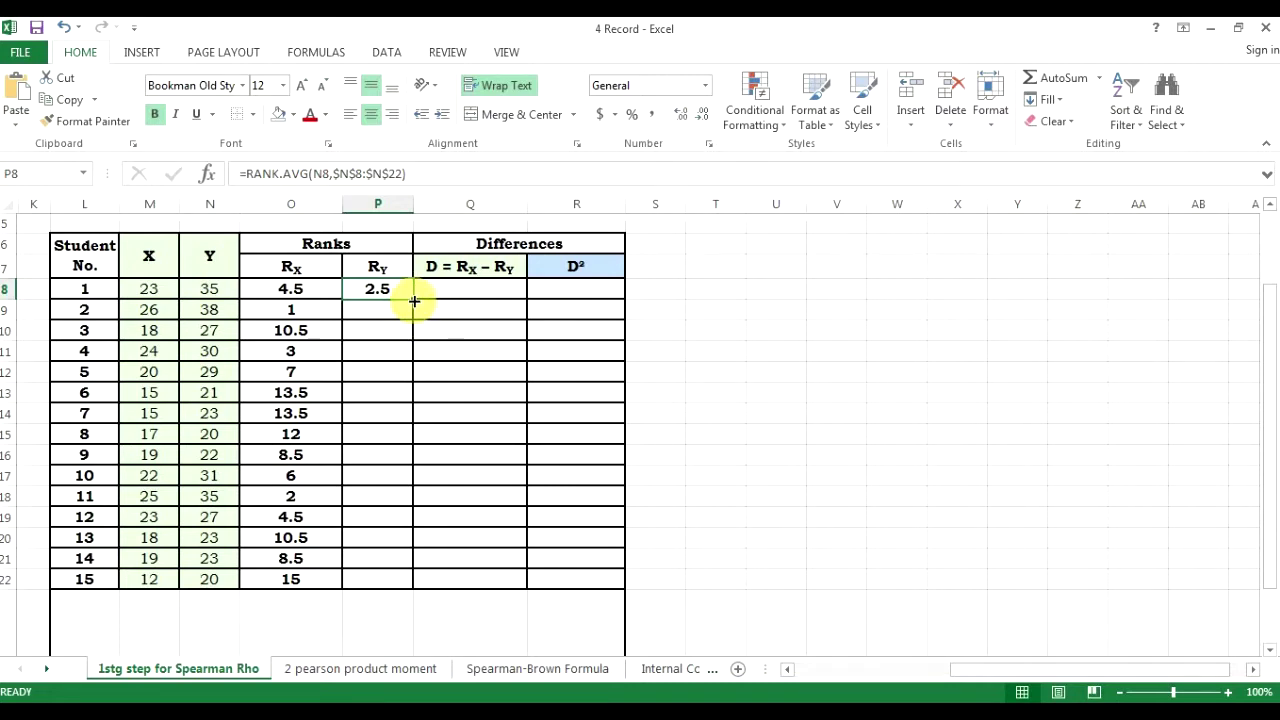
left_click_drag(414, 300, 406, 589)
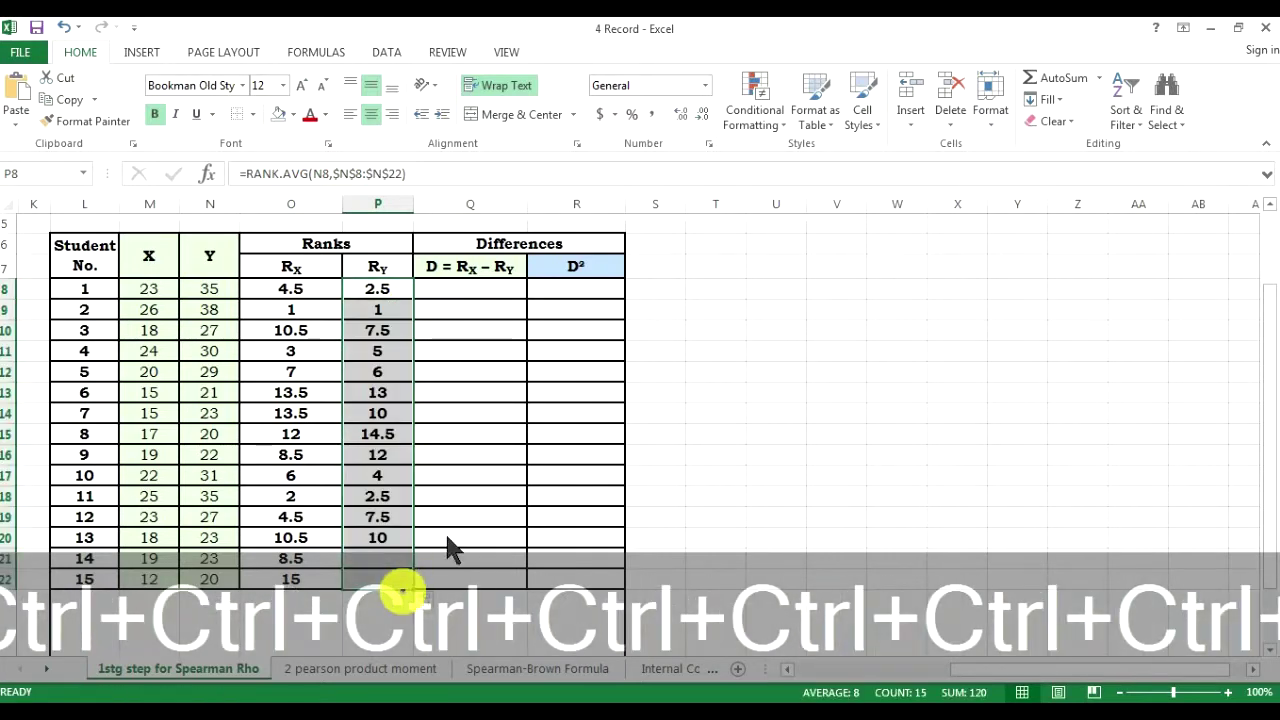
left_click(490, 413)
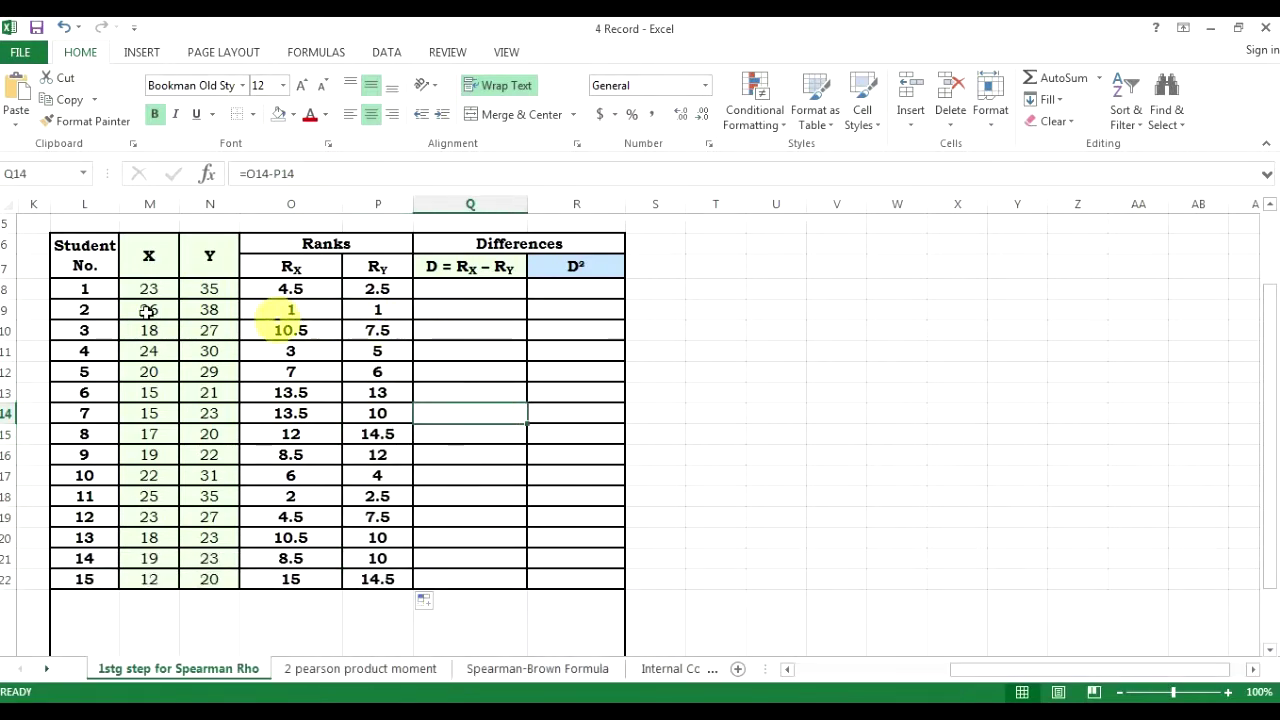
- Examine the X and Y ranks of students 2 and 11, and the Y scores in the manual ranking table in columns C to G
left_click(95, 309)
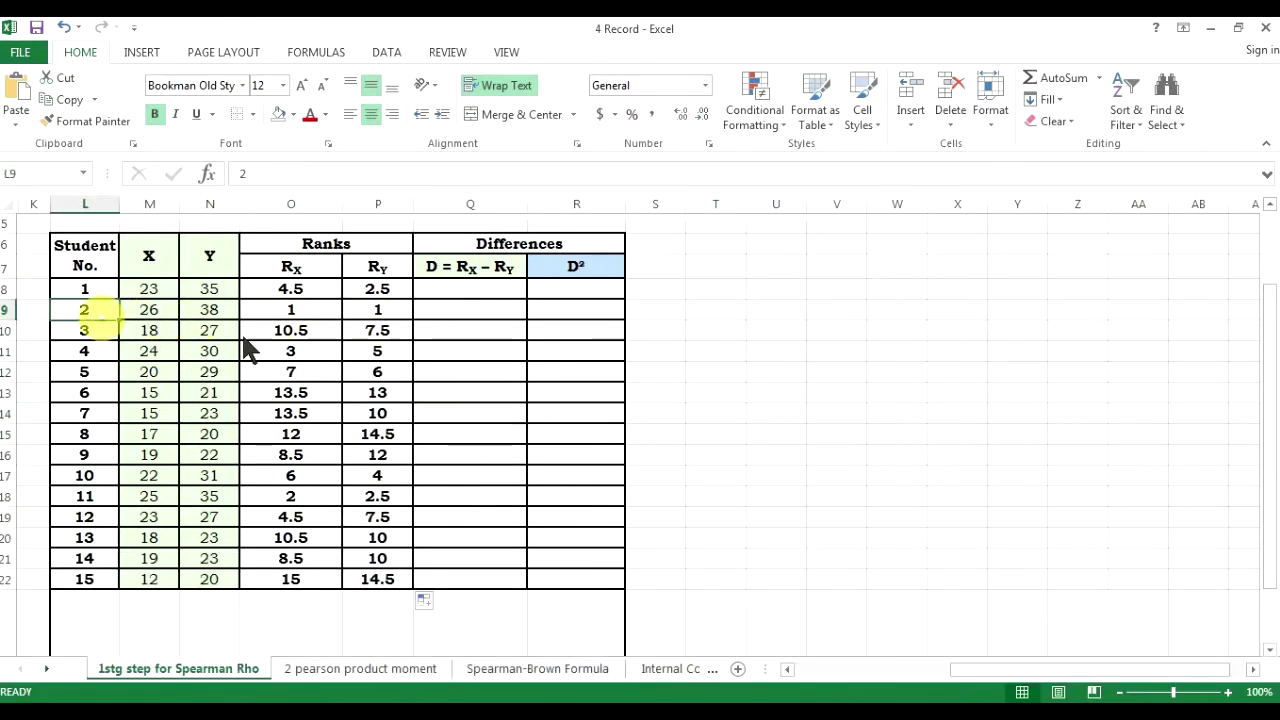
left_click(334, 310)
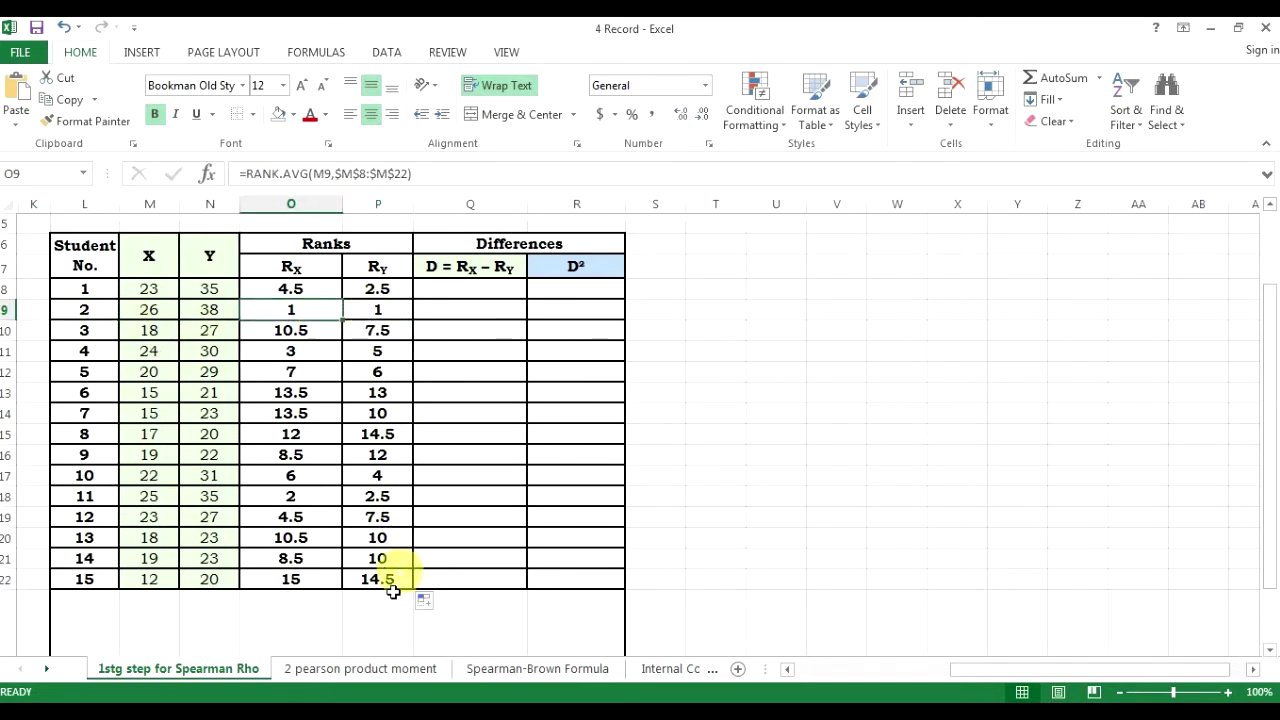
left_click(385, 497)
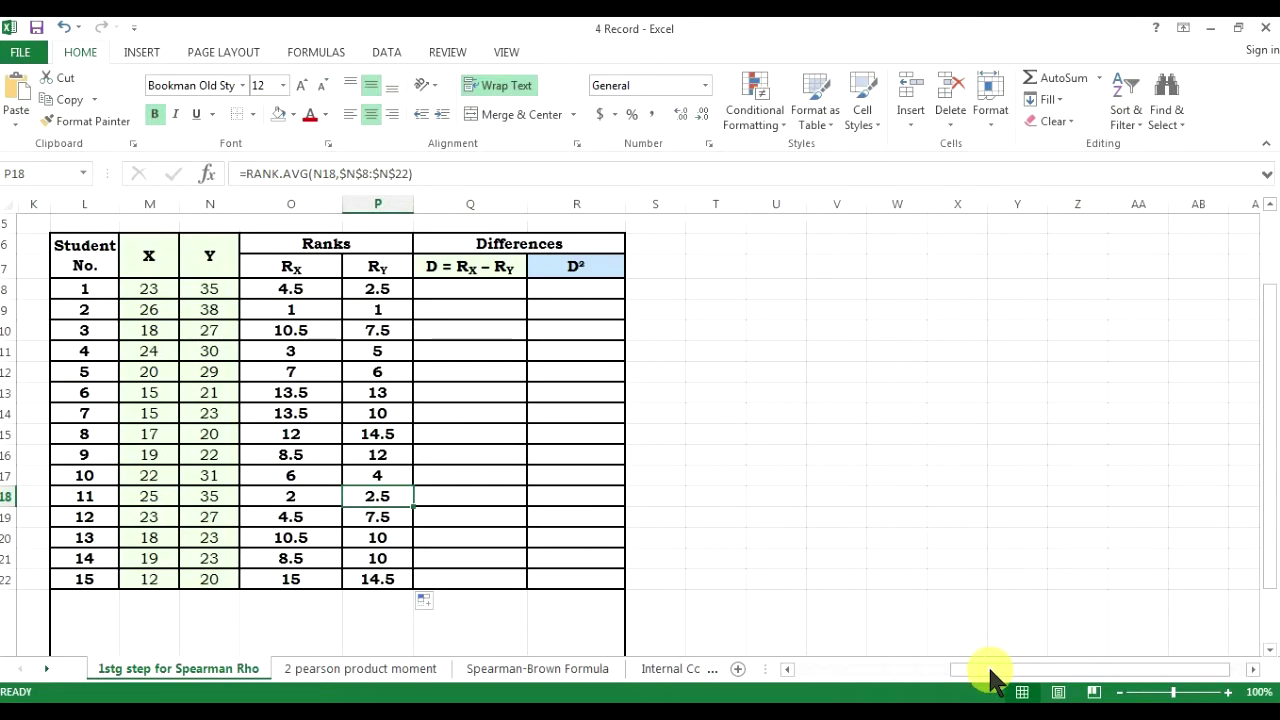
left_click_drag(993, 680, 886, 680)
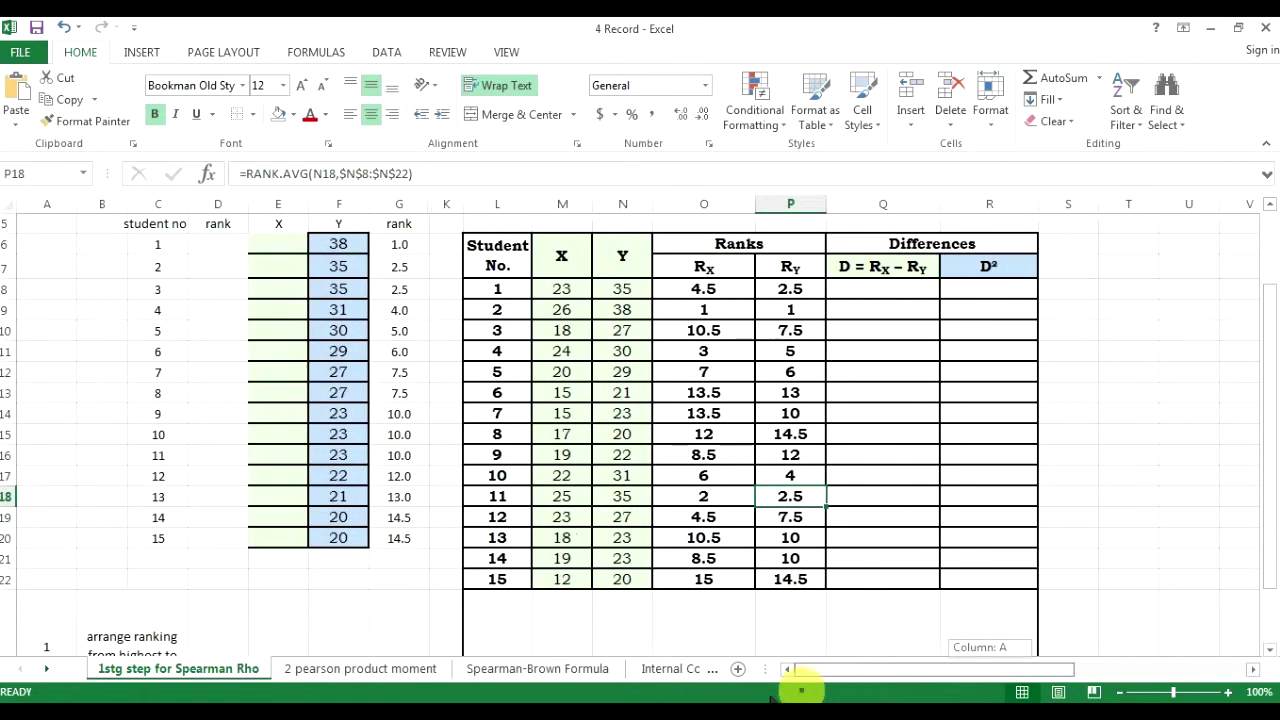
scroll(445, 478, "up", 3)
scroll(430, 460, "down", 3)
scroll(461, 458, "up", 1)
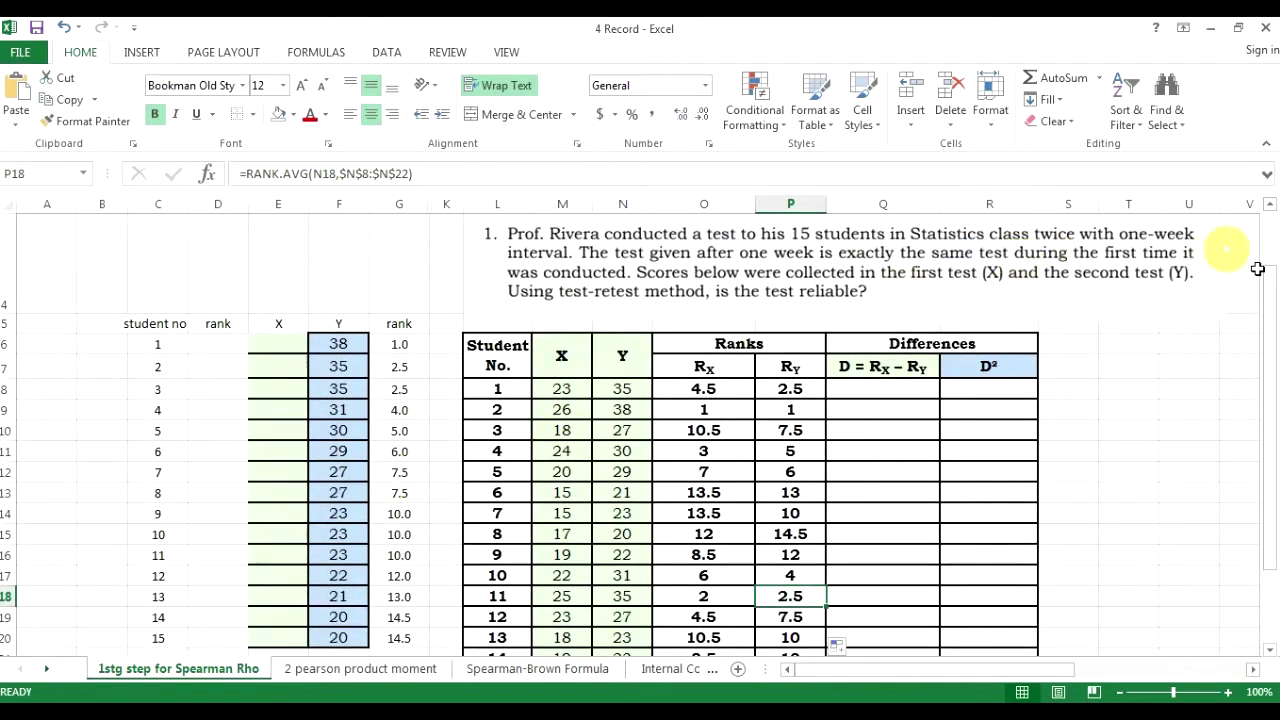
left_click_drag(1270, 290, 1270, 306)
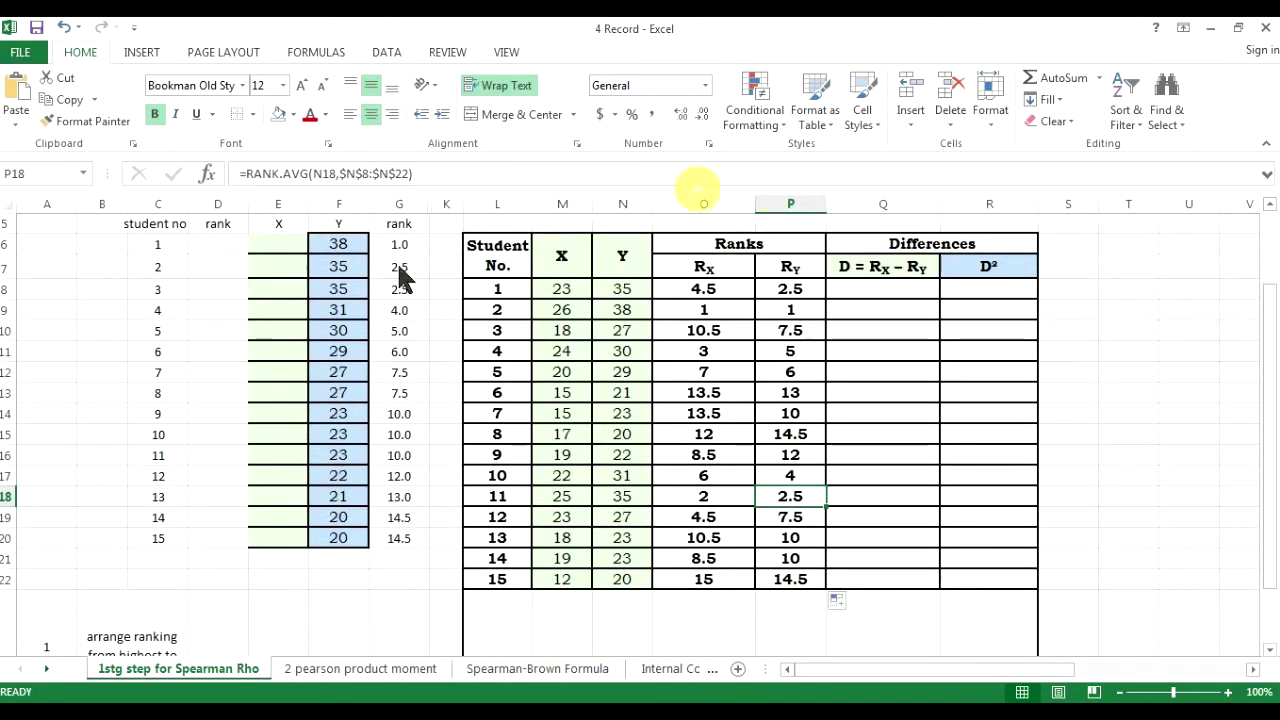
left_click_drag(342, 244, 330, 538)
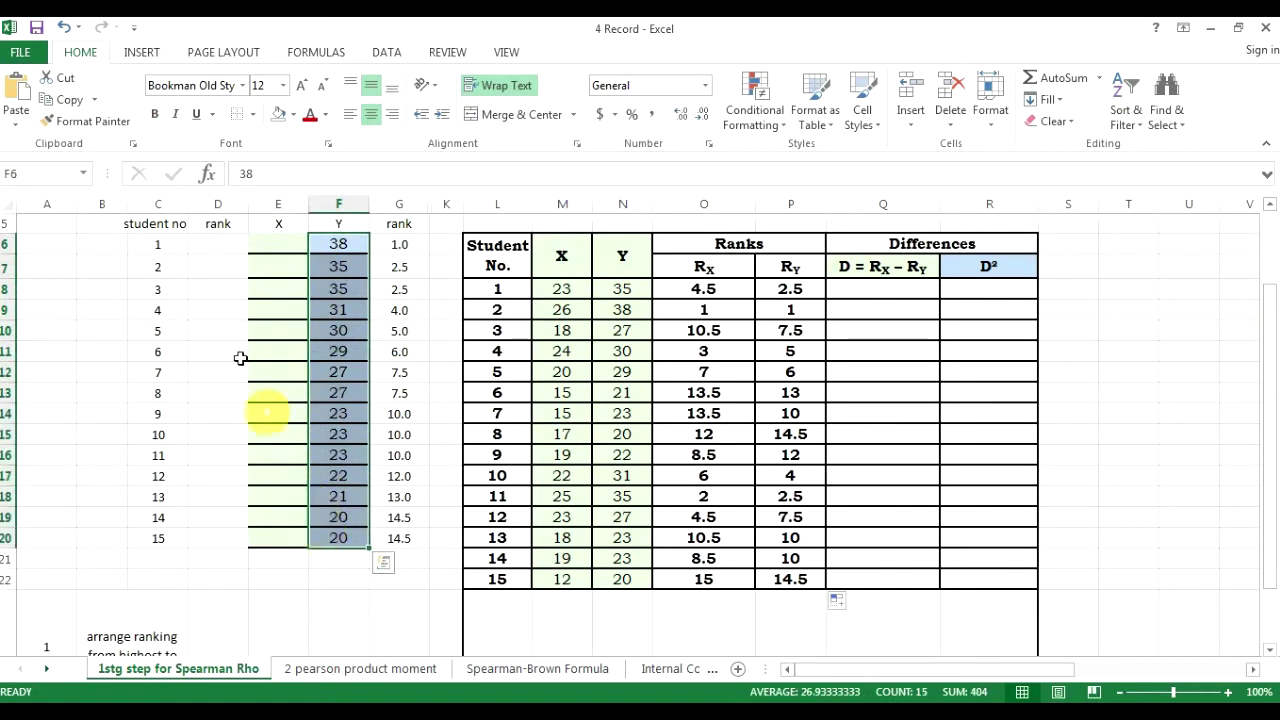
left_click(241, 357)
- Copy the X scores from M8:M22 into the X column of the manual ranking table, starting at E6
left_click_drag(566, 287, 569, 575)
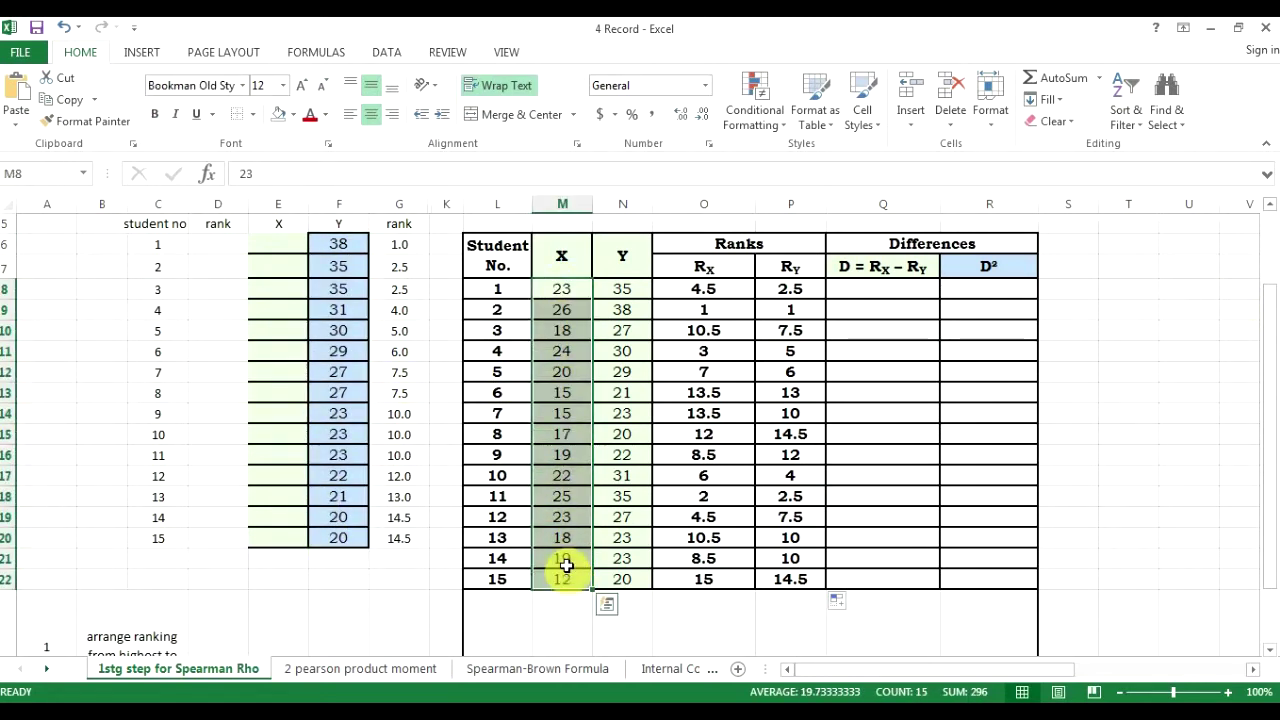
key("ctrl+c")
scroll(422, 402, "up", 1)
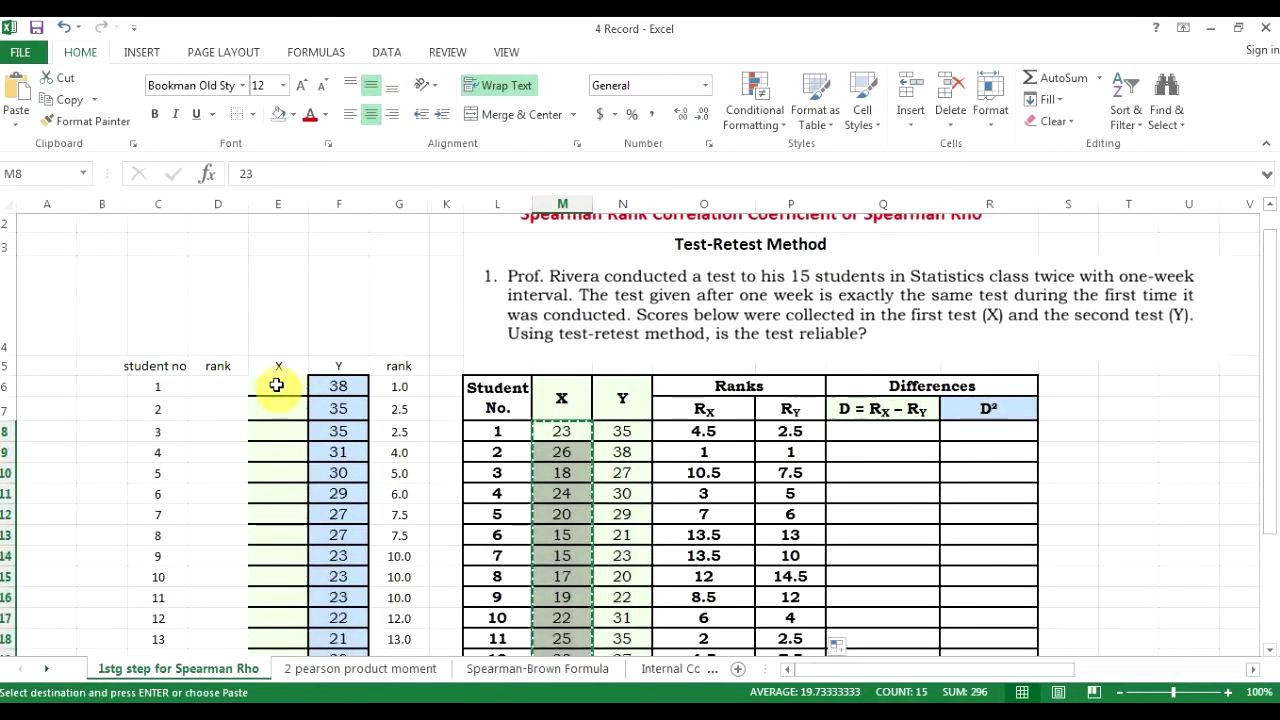
left_click_drag(278, 386, 300, 487)
left_click_drag(296, 603, 300, 538)
left_click(288, 250)
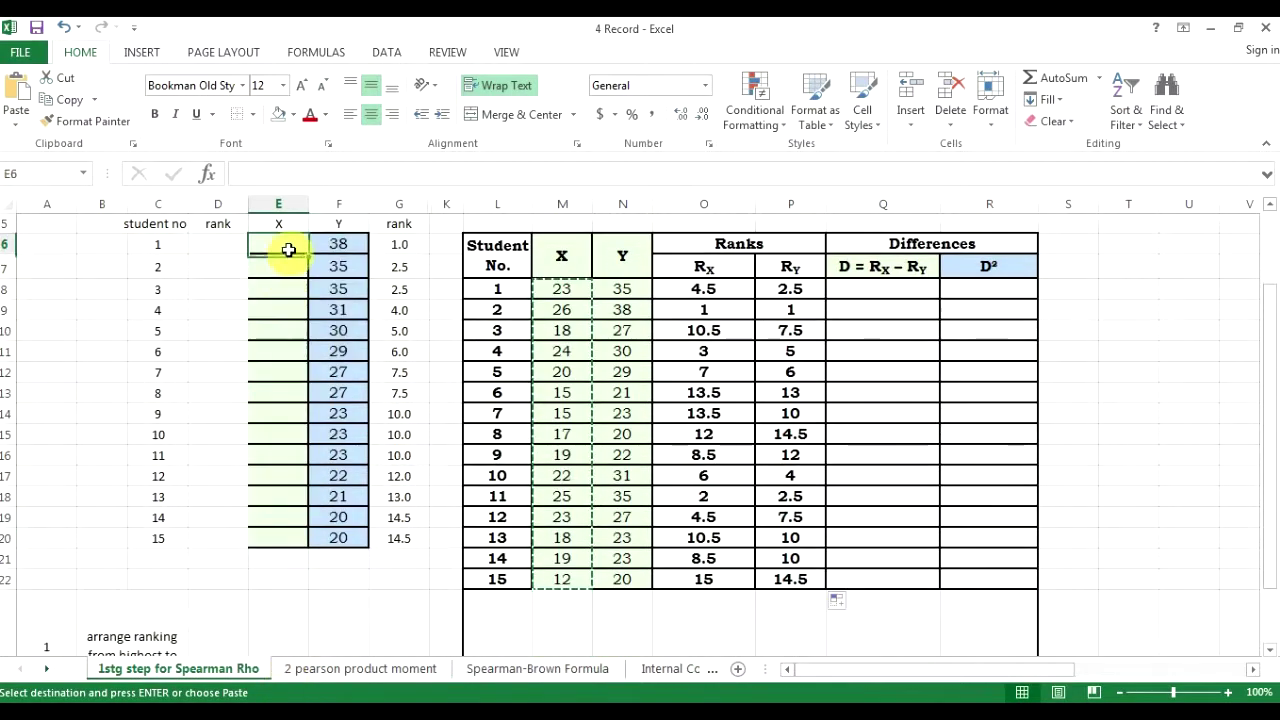
key("ctrl+v")
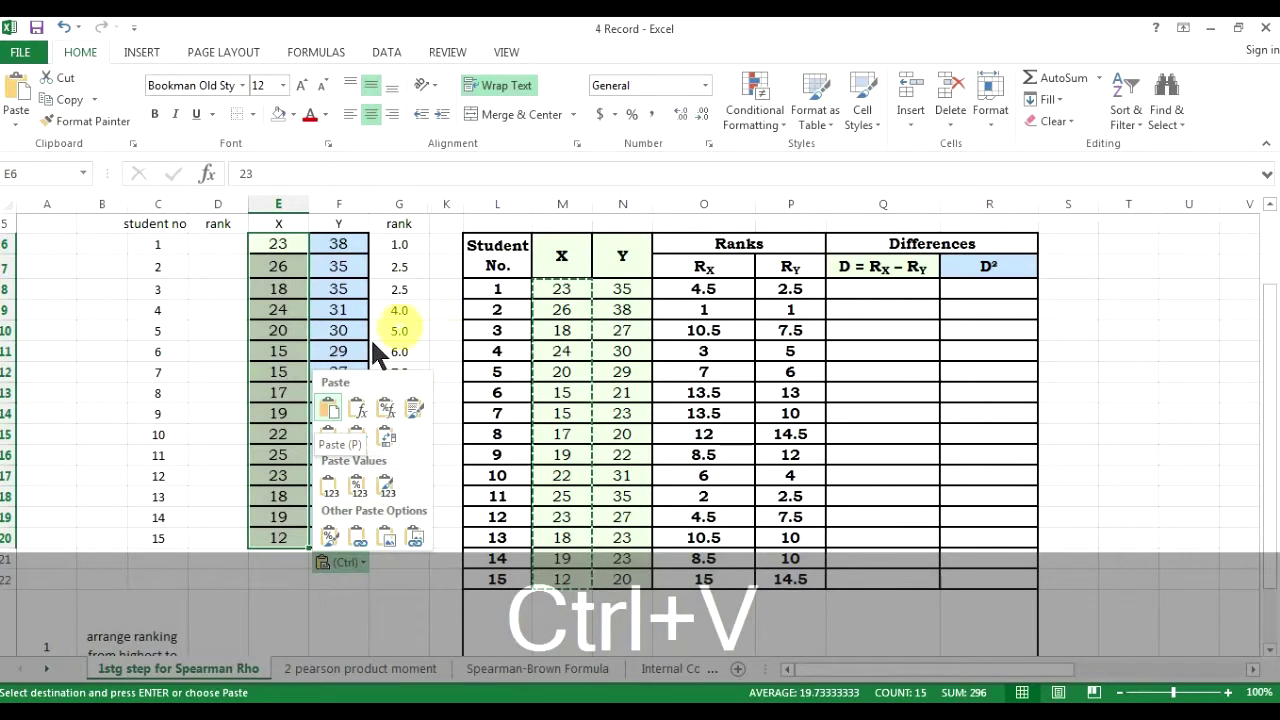
key("Escape")
left_click(256, 328)
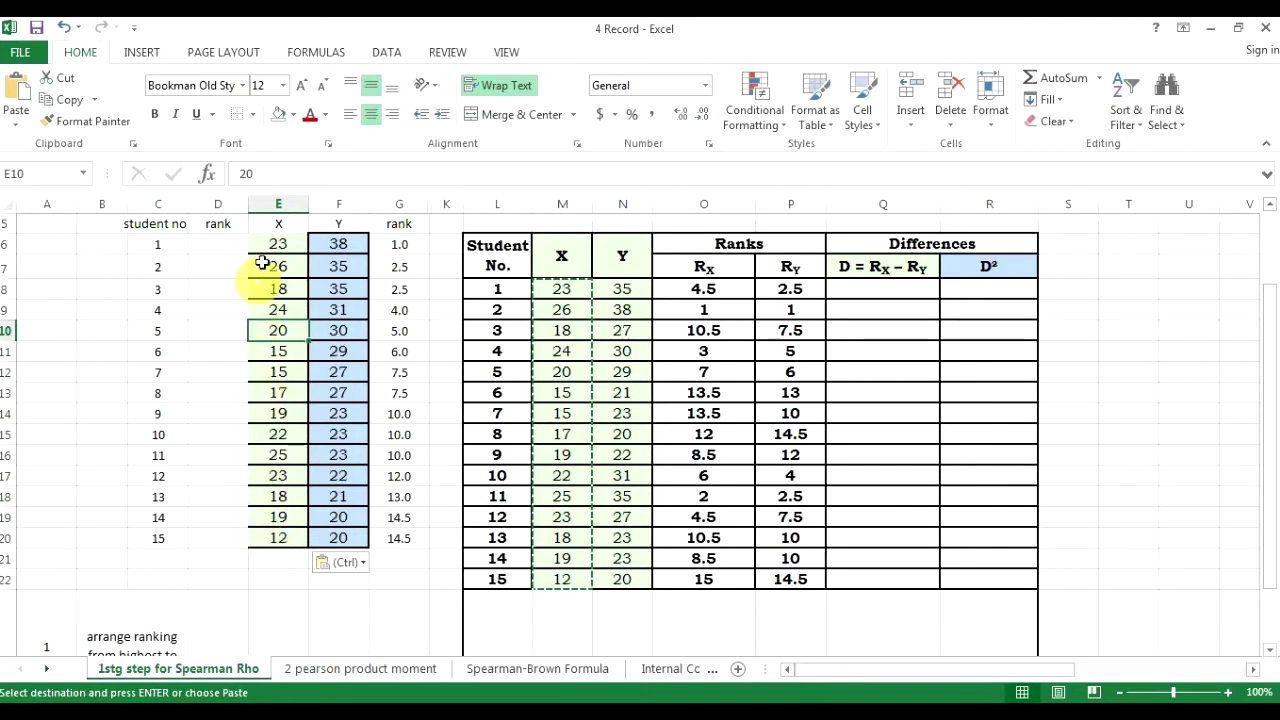
- Sort only the X scores in E6:E20 from largest to smallest, leaving the neighbouring columns out of the sort
left_click_drag(272, 250, 272, 537)
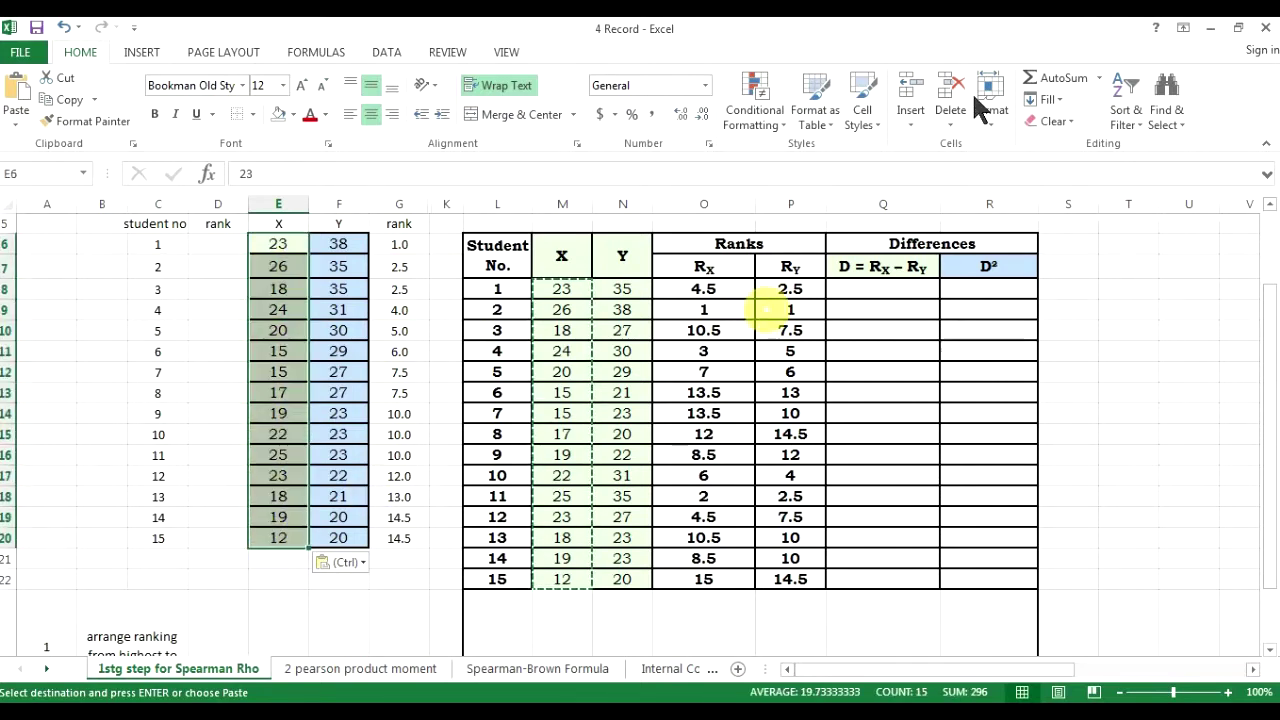
left_click(1127, 112)
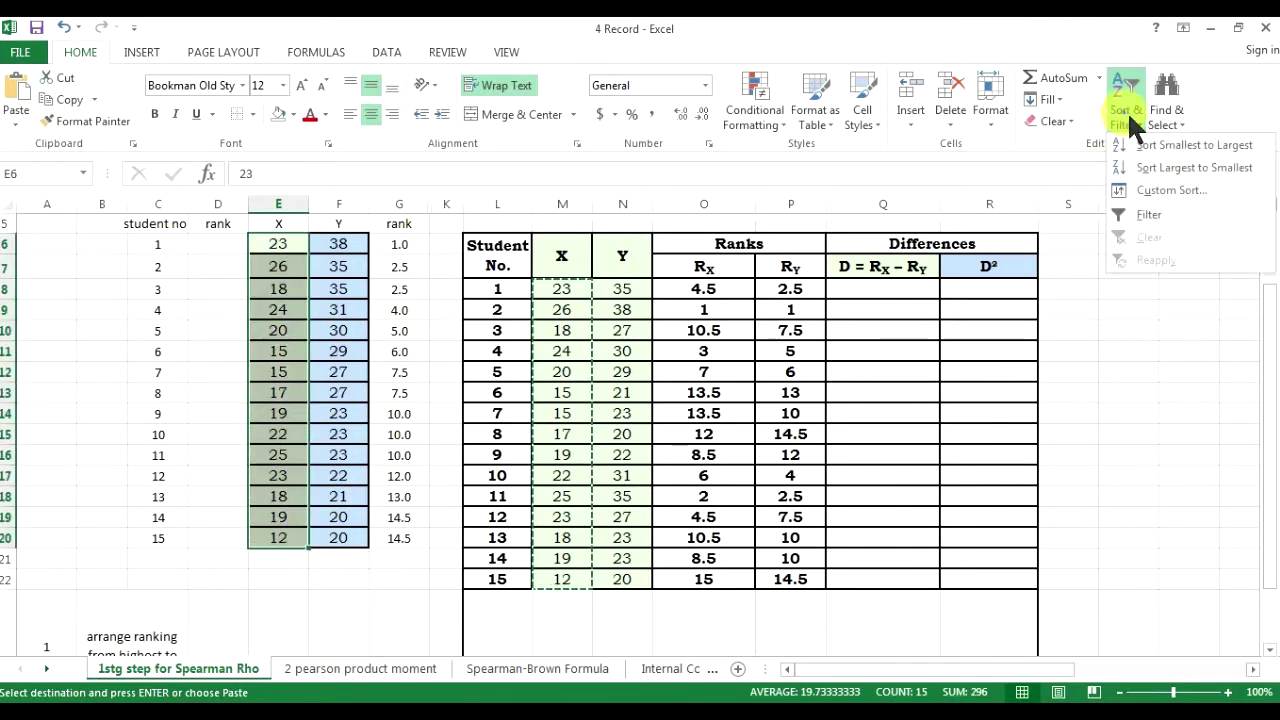
left_click(1190, 167)
left_click(309, 506)
left_click(518, 539)
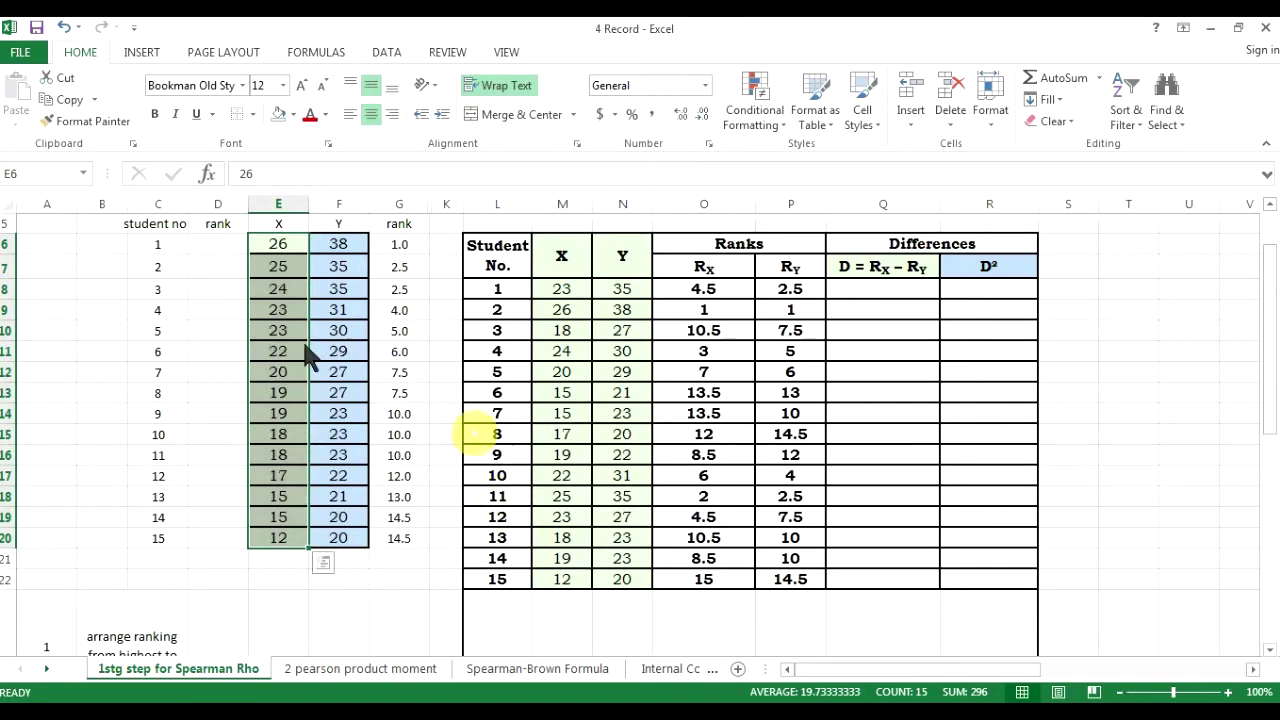
- Compare the sorted X scores and the manual table's empty rank column with the X scores in the main student table
left_click(218, 351)
scroll(300, 350, "up", 1)
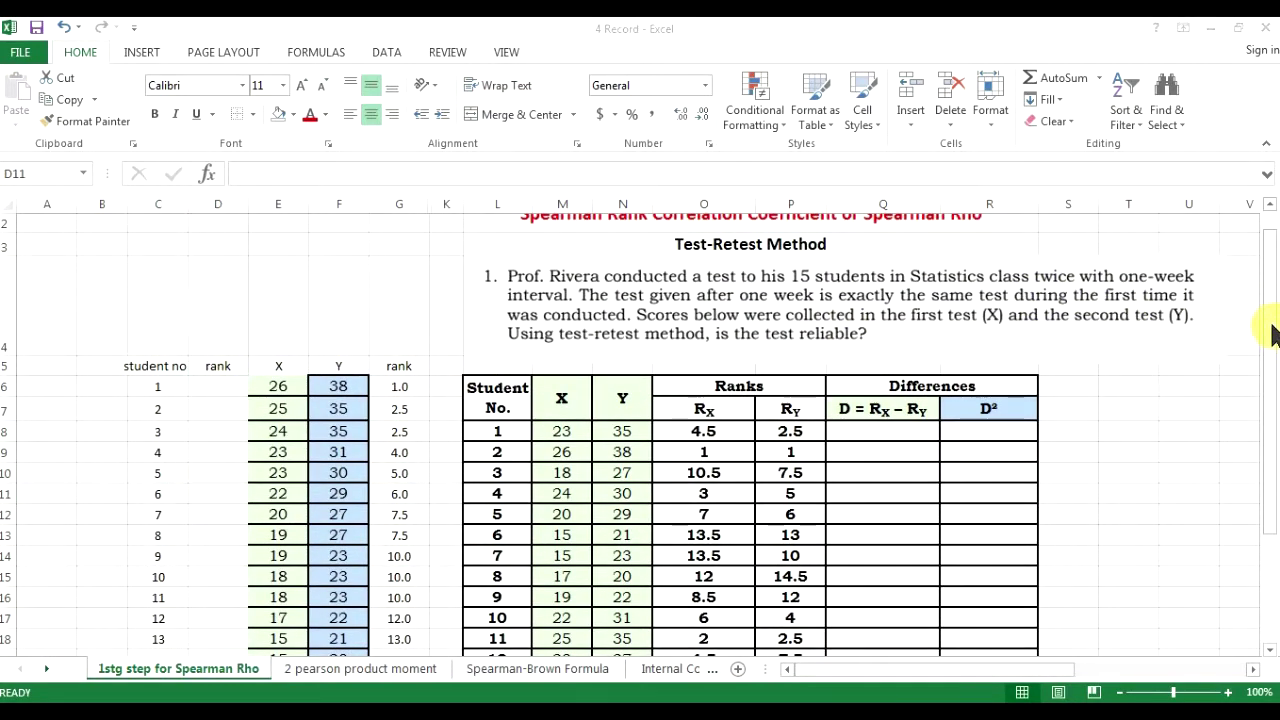
left_click_drag(1268, 365, 1267, 374)
left_click(190, 424)
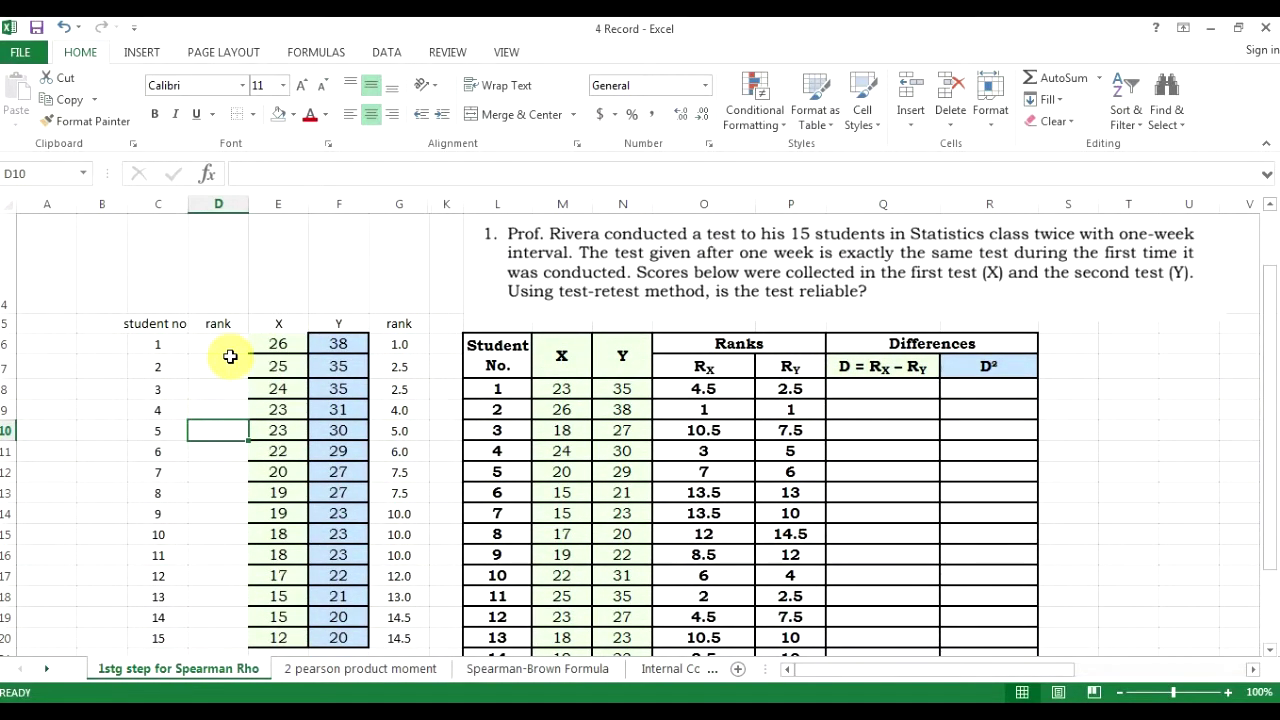
left_click_drag(163, 340, 164, 507)
left_click(97, 455)
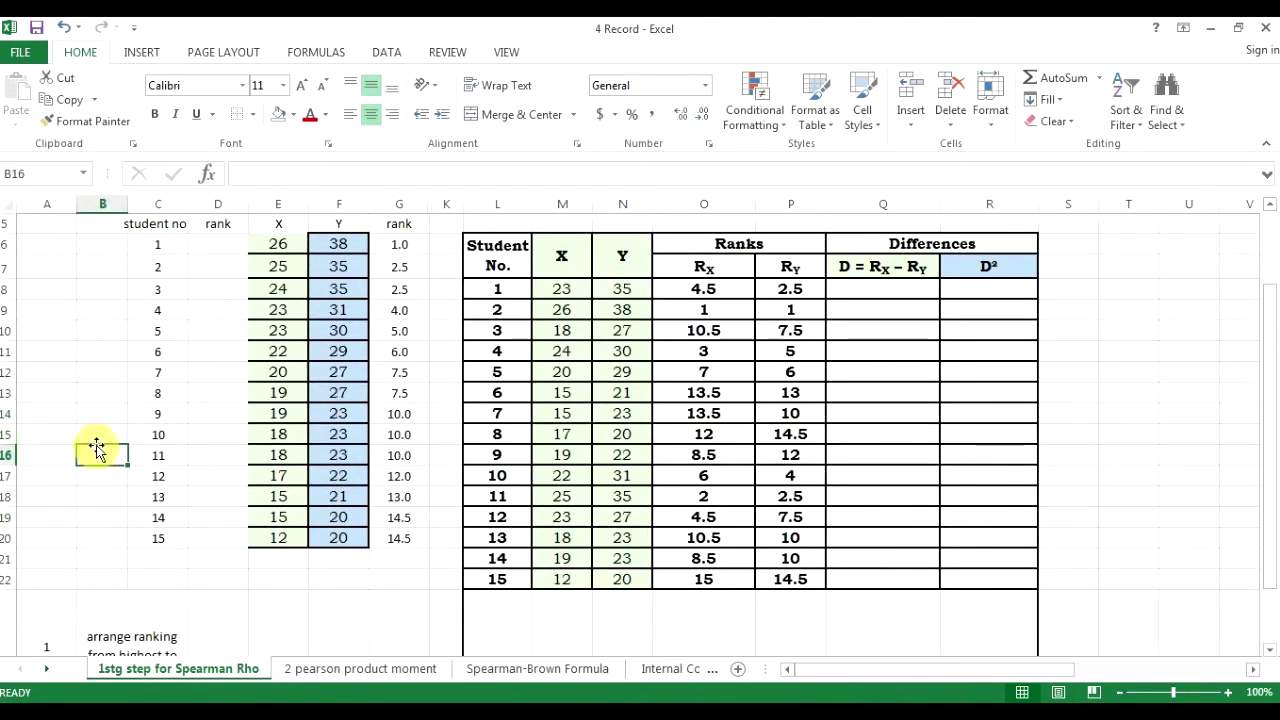
scroll(97, 450, "up", 1)
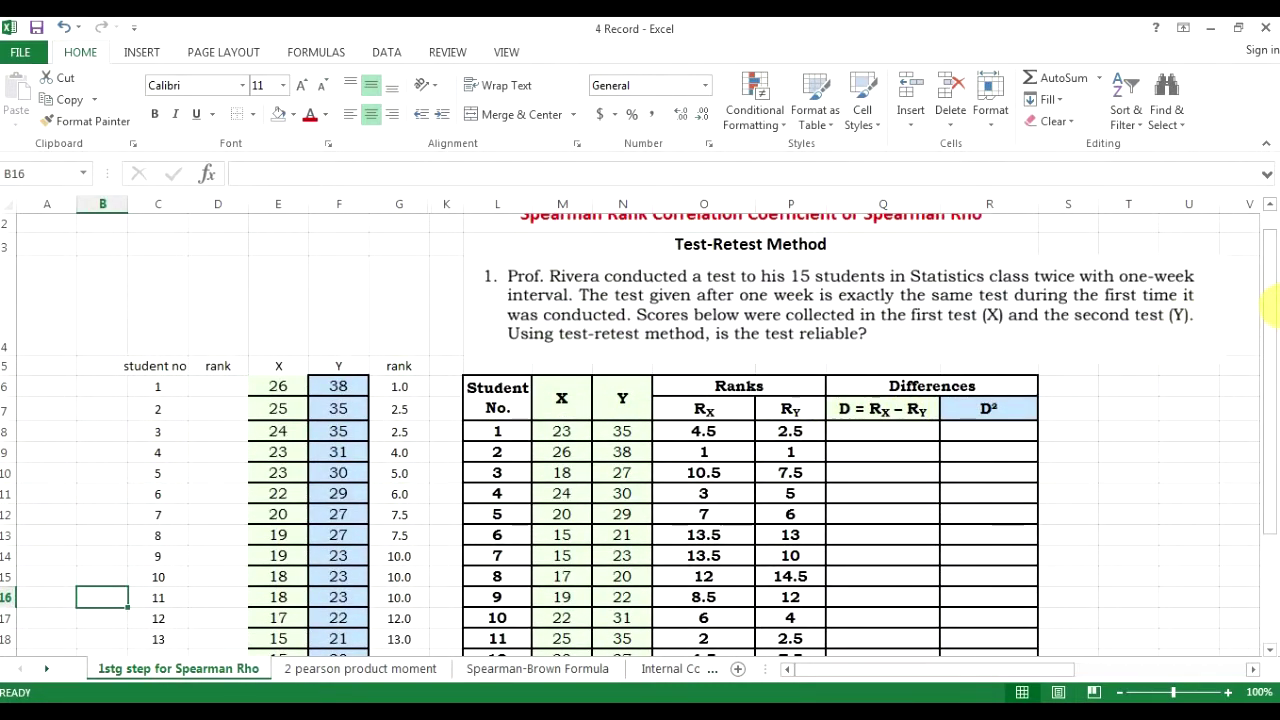
left_click_drag(1268, 320, 1266, 360)
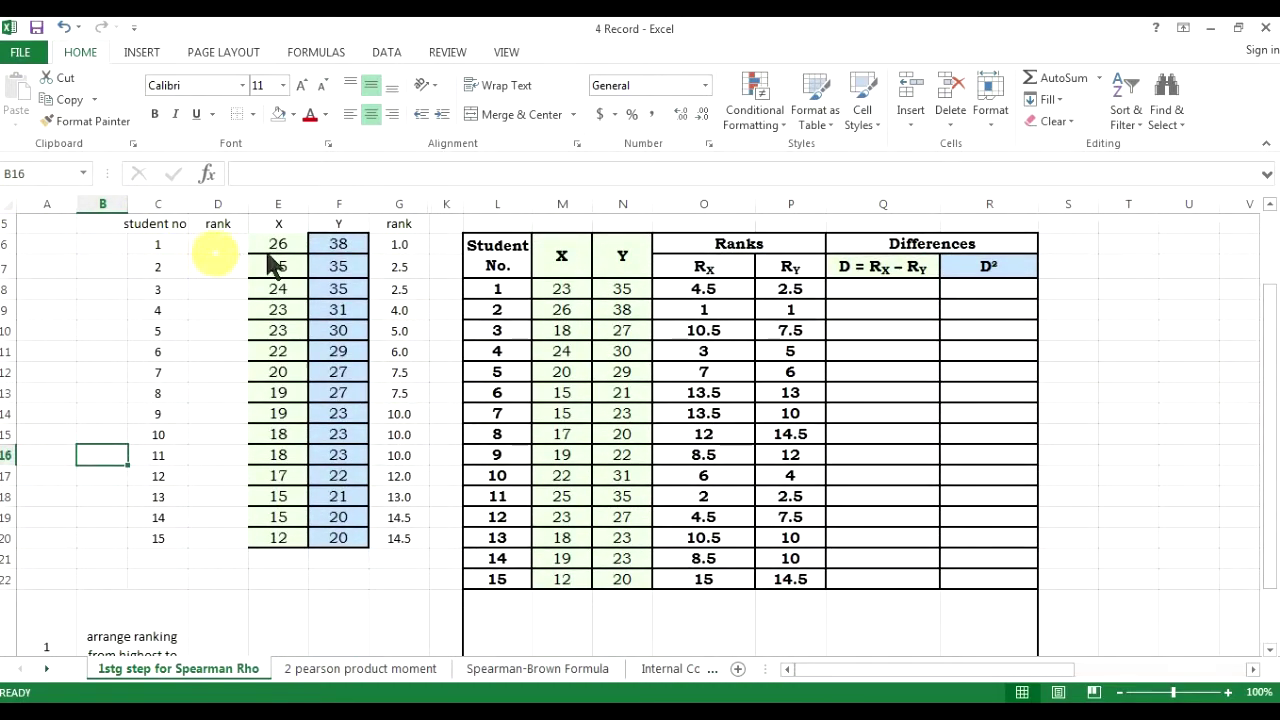
left_click(215, 248)
left_click(277, 245)
left_click(550, 306)
left_click(277, 243)
left_click(220, 245)
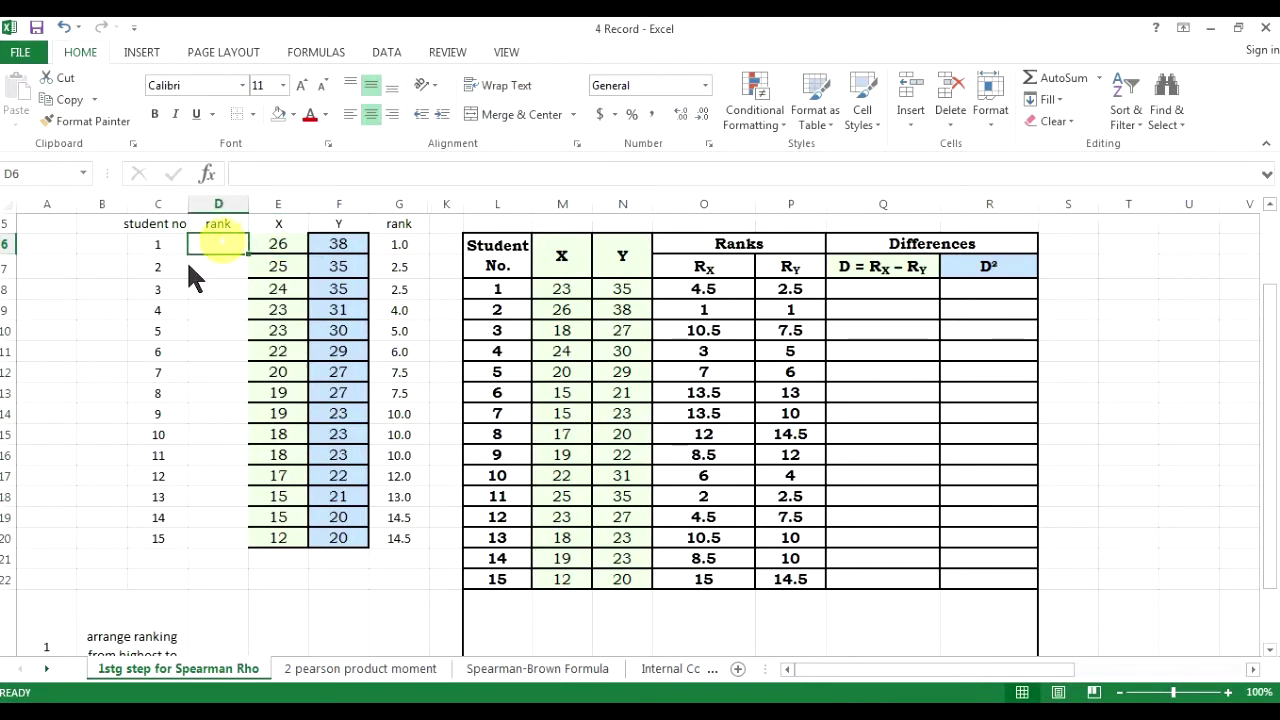
- Enter ranks 1, 2 and 3 for the three highest X scores in D6:D8 of the manual ranking table
left_click(156, 241)
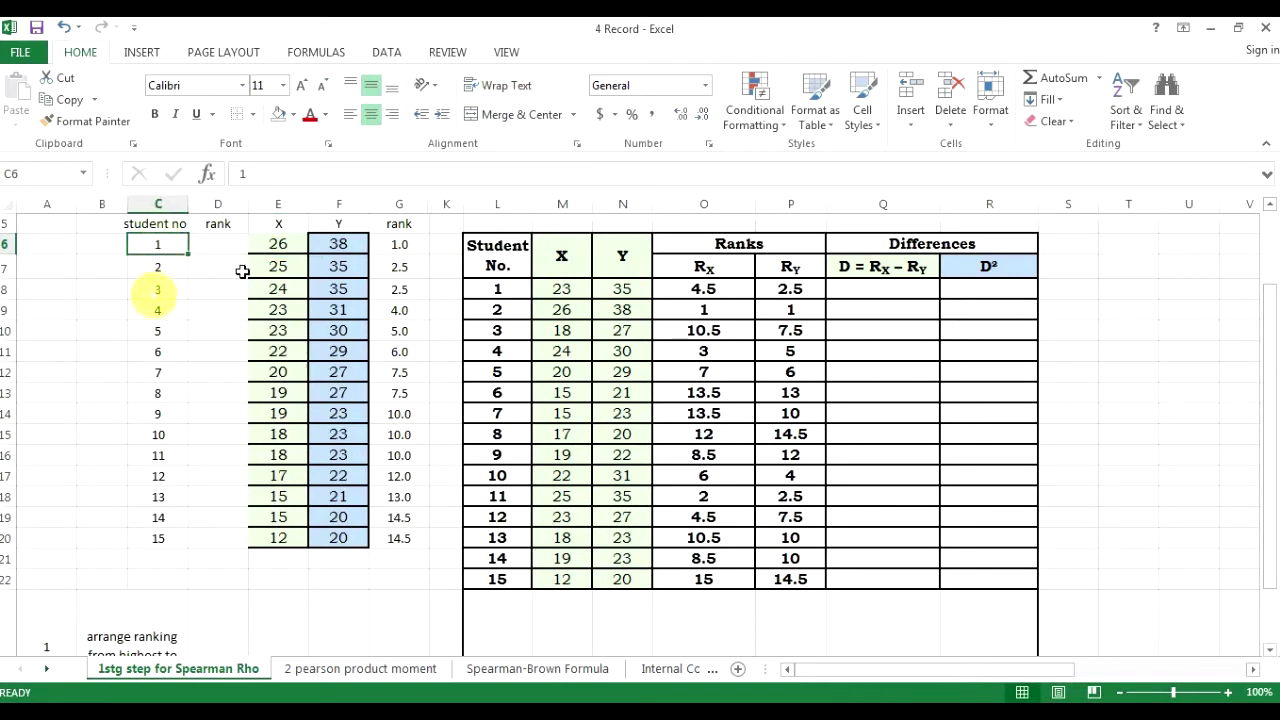
left_click(224, 245)
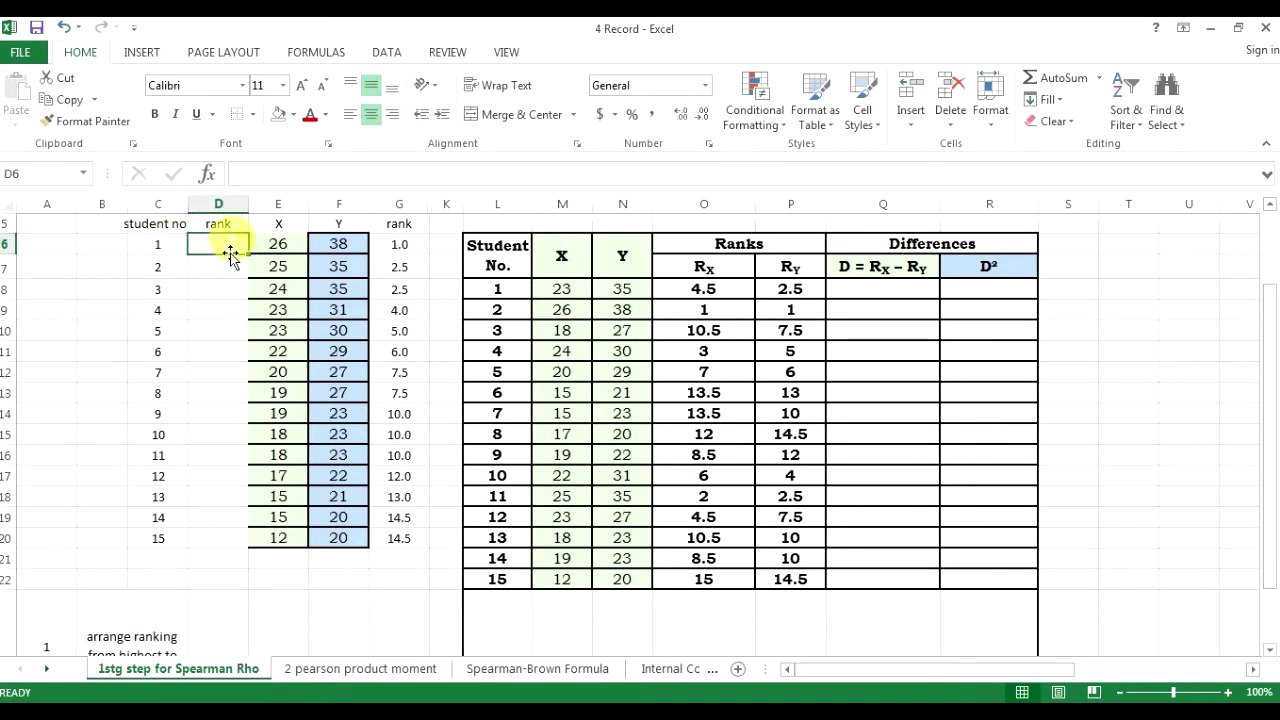
type("1")
key("Return")
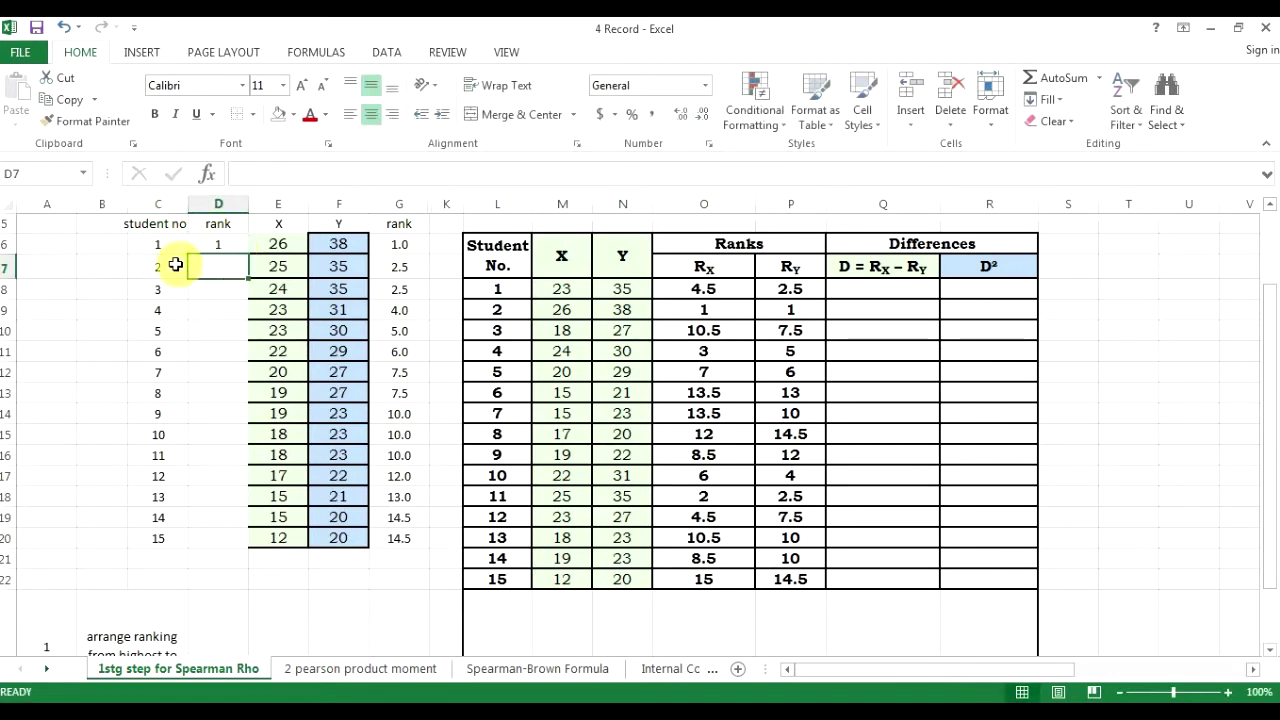
type("2")
key("Return")
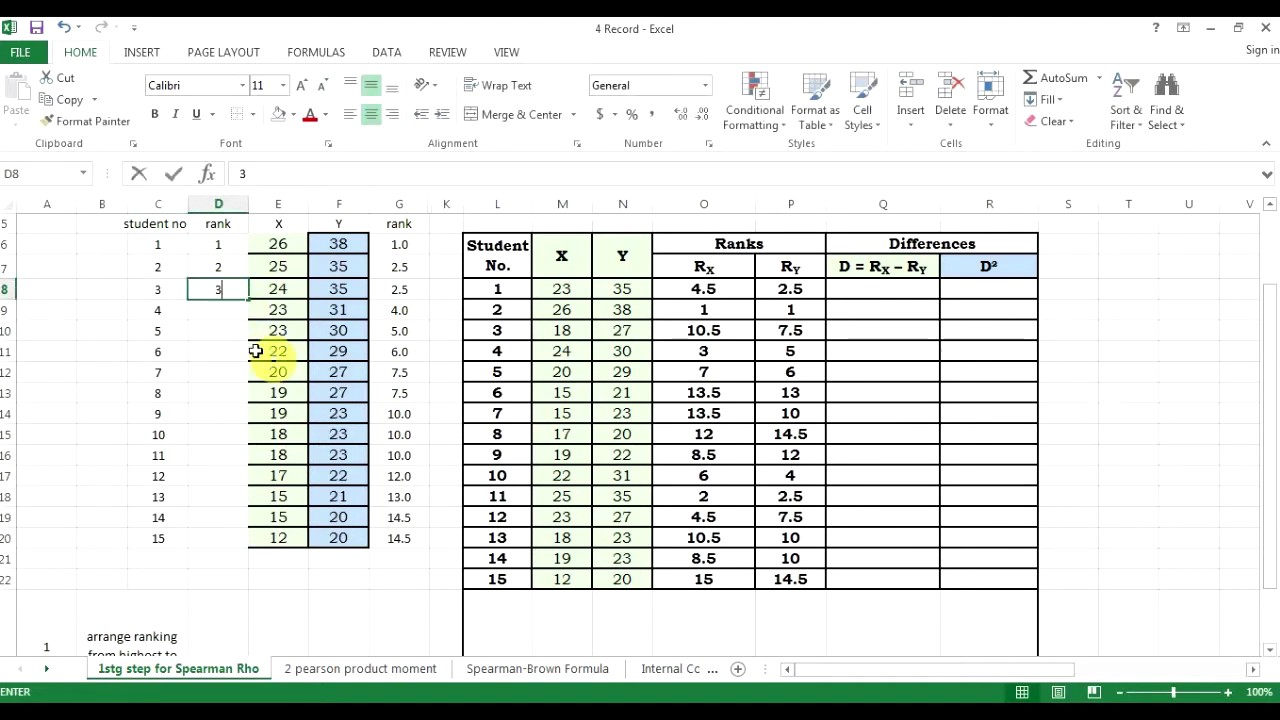
key("Return")
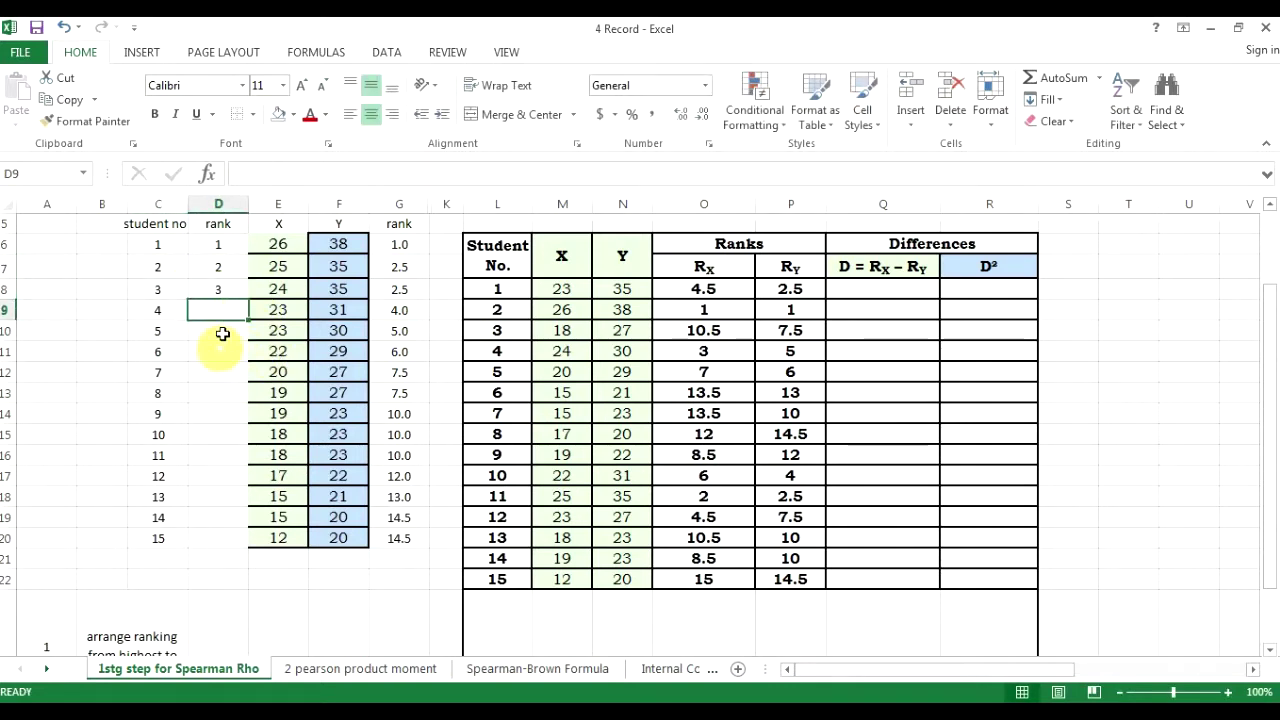
- Try the plain ranks 4 and 5 in D9:D10 for the two tied X scores of 23, and clear them
left_click(278, 314)
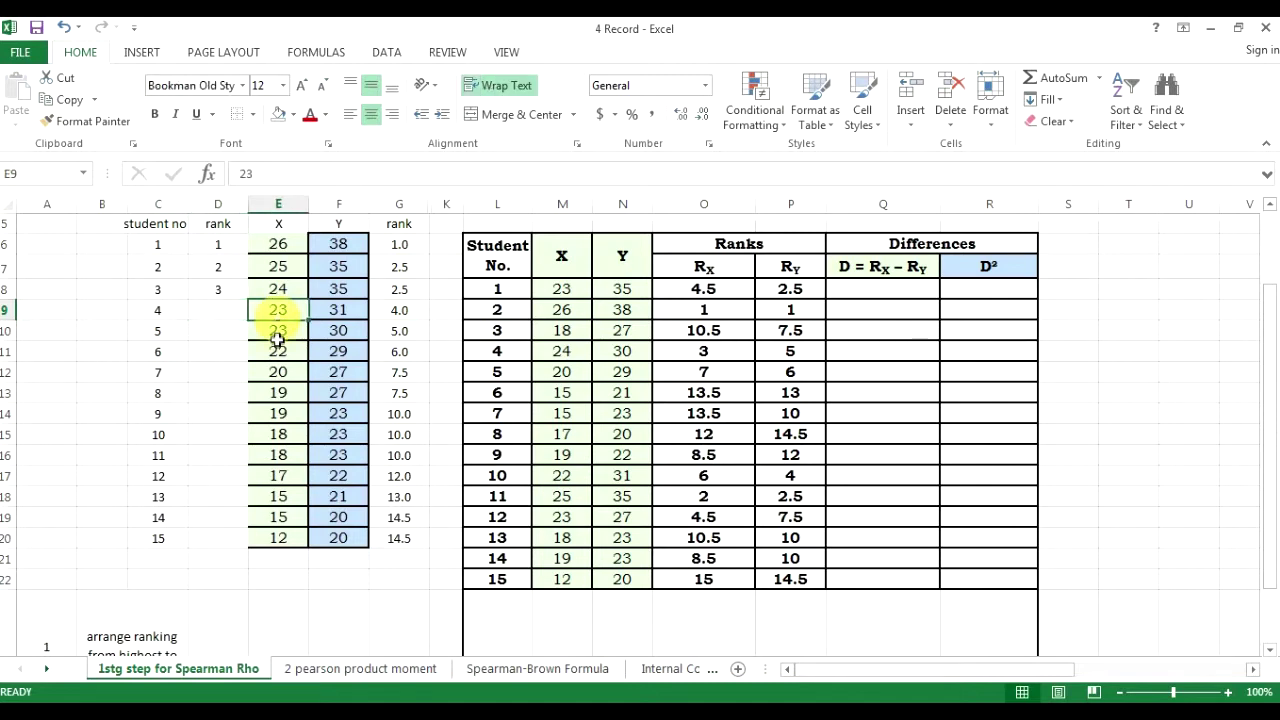
left_click(232, 315)
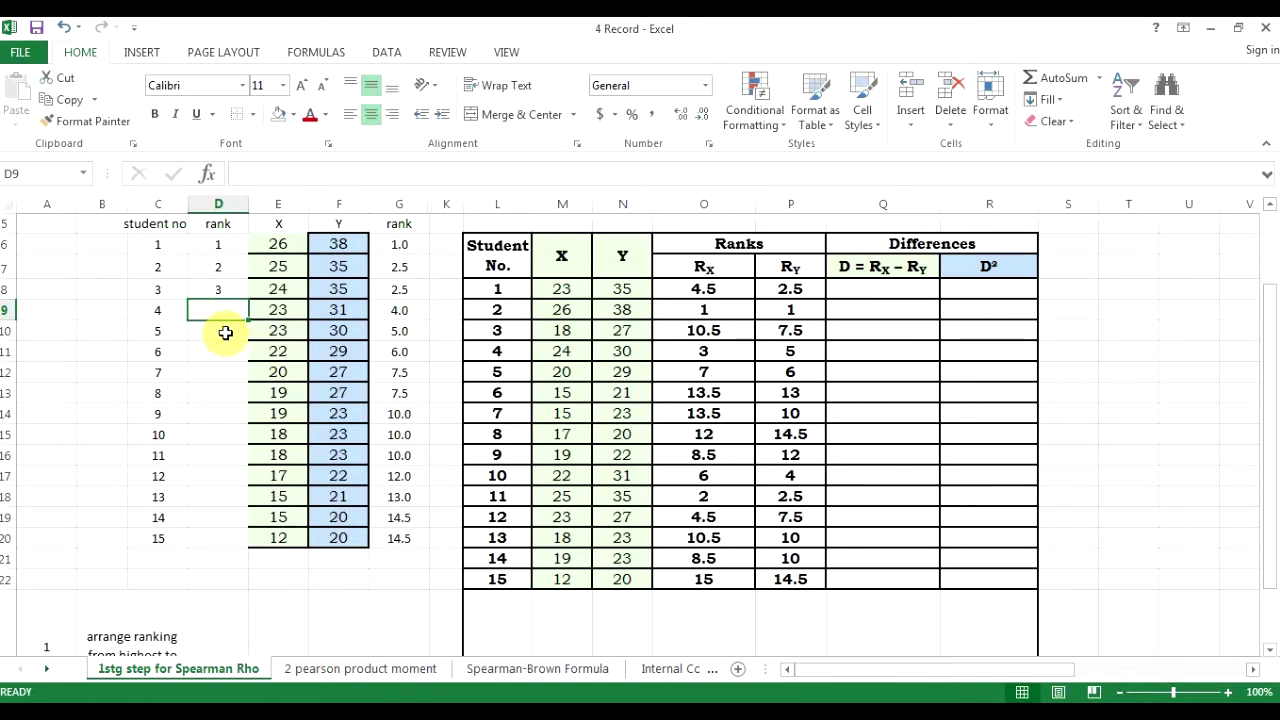
type("4")
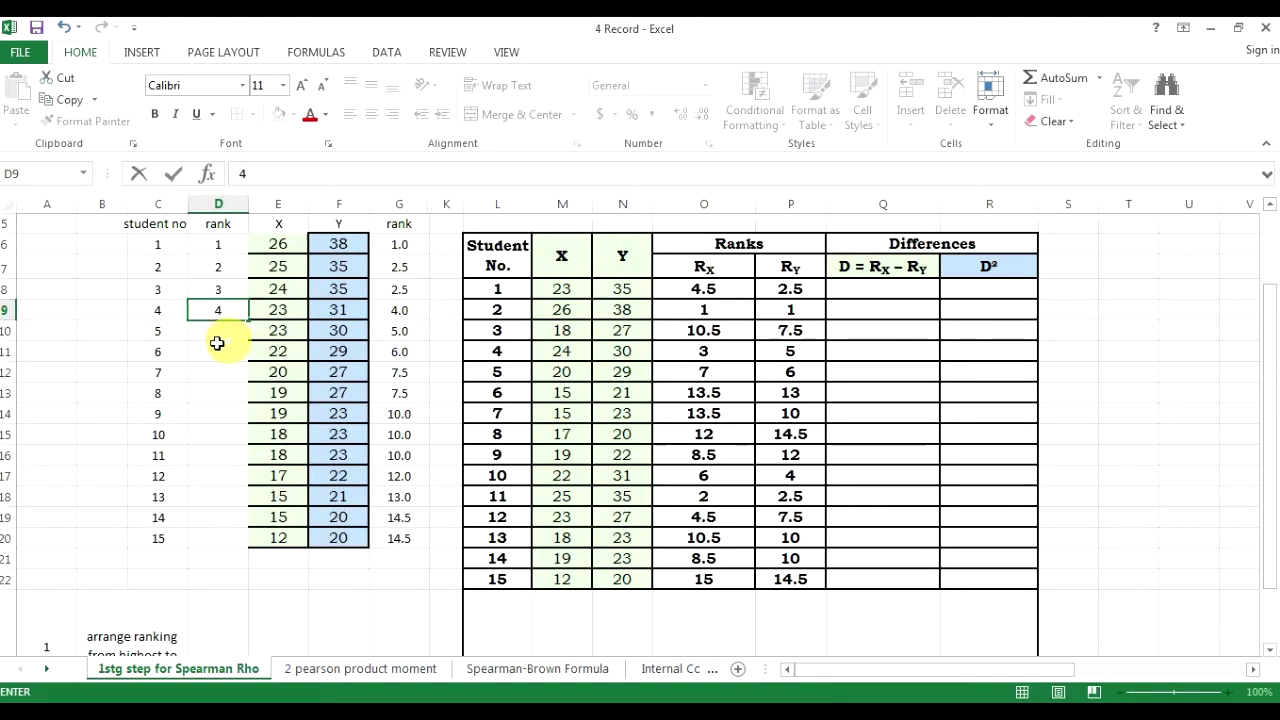
left_click(217, 332)
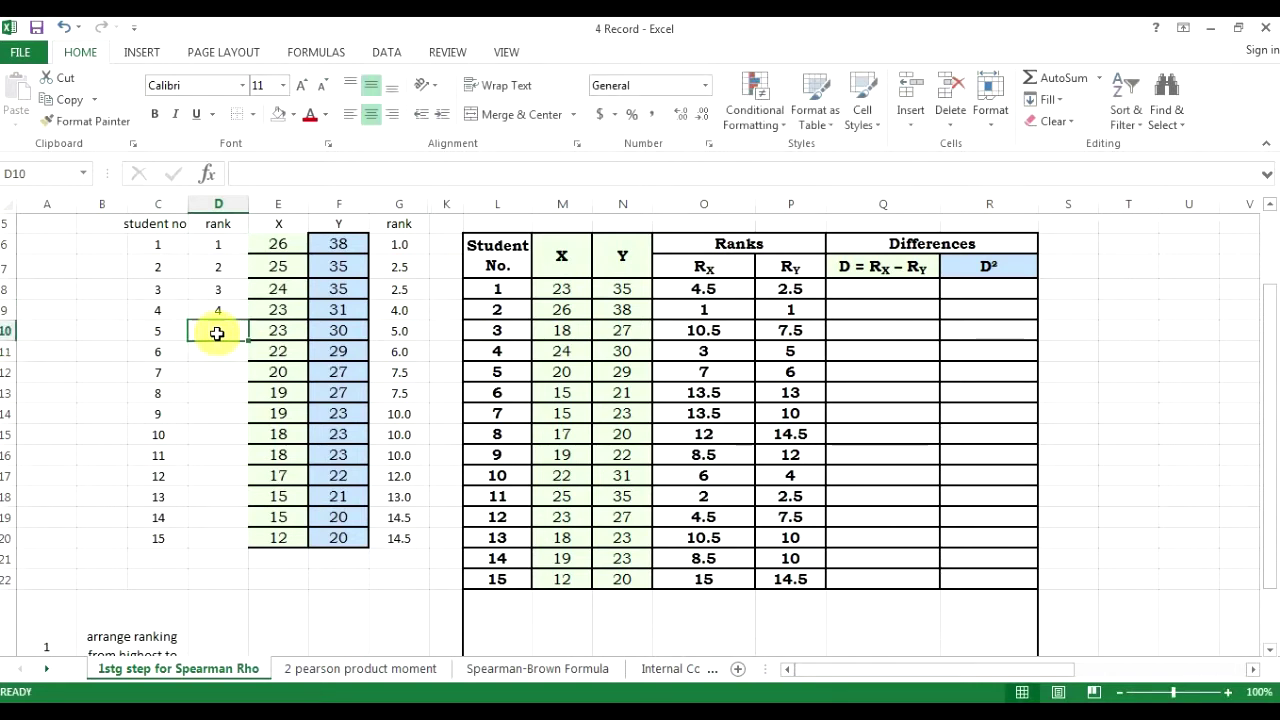
left_click_drag(217, 310, 217, 335)
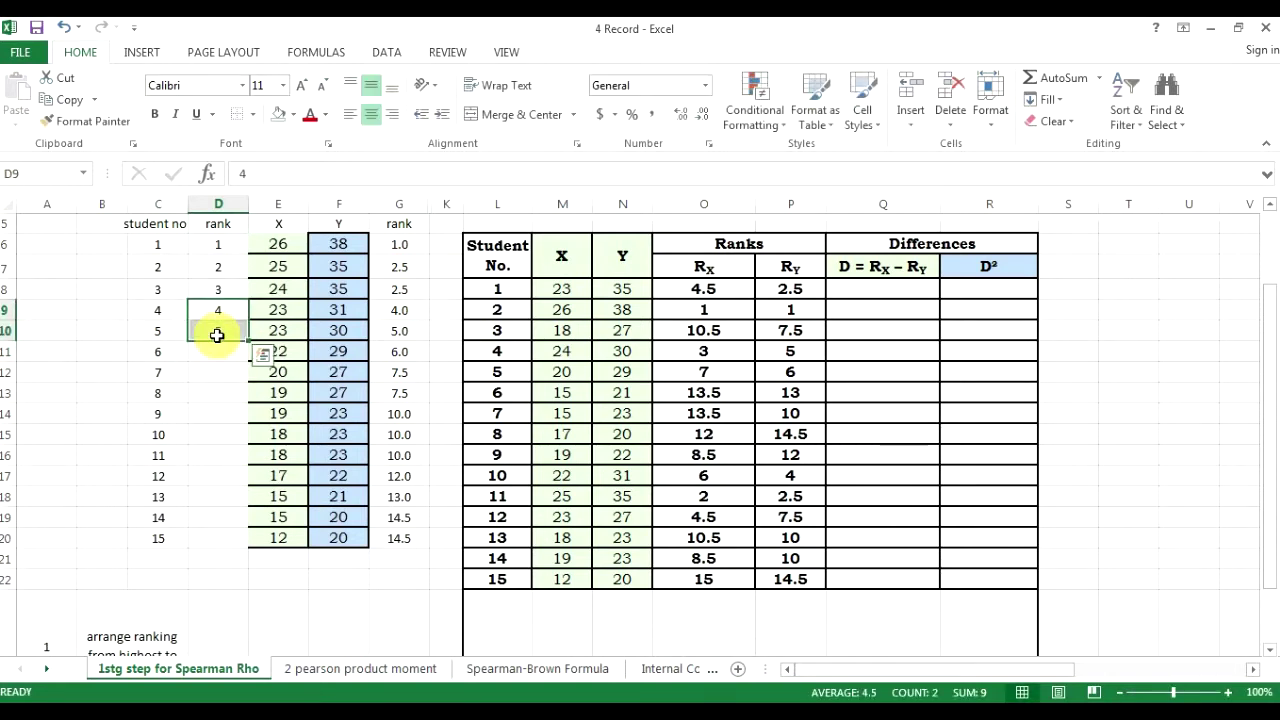
left_click(224, 310)
key("Delete")
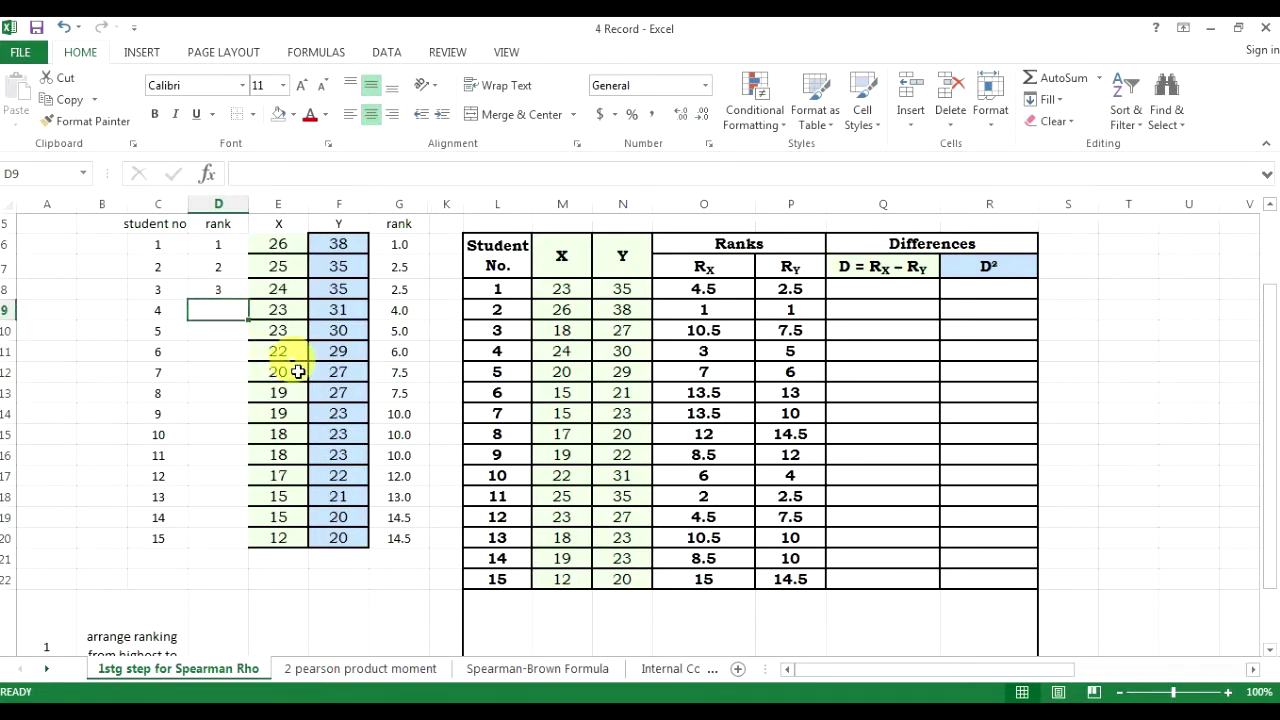
- Average the tied positions in D9 with the formula =(C9+C10)/2, and enter 4.5 in D10 for the second X score of 23
type("=")
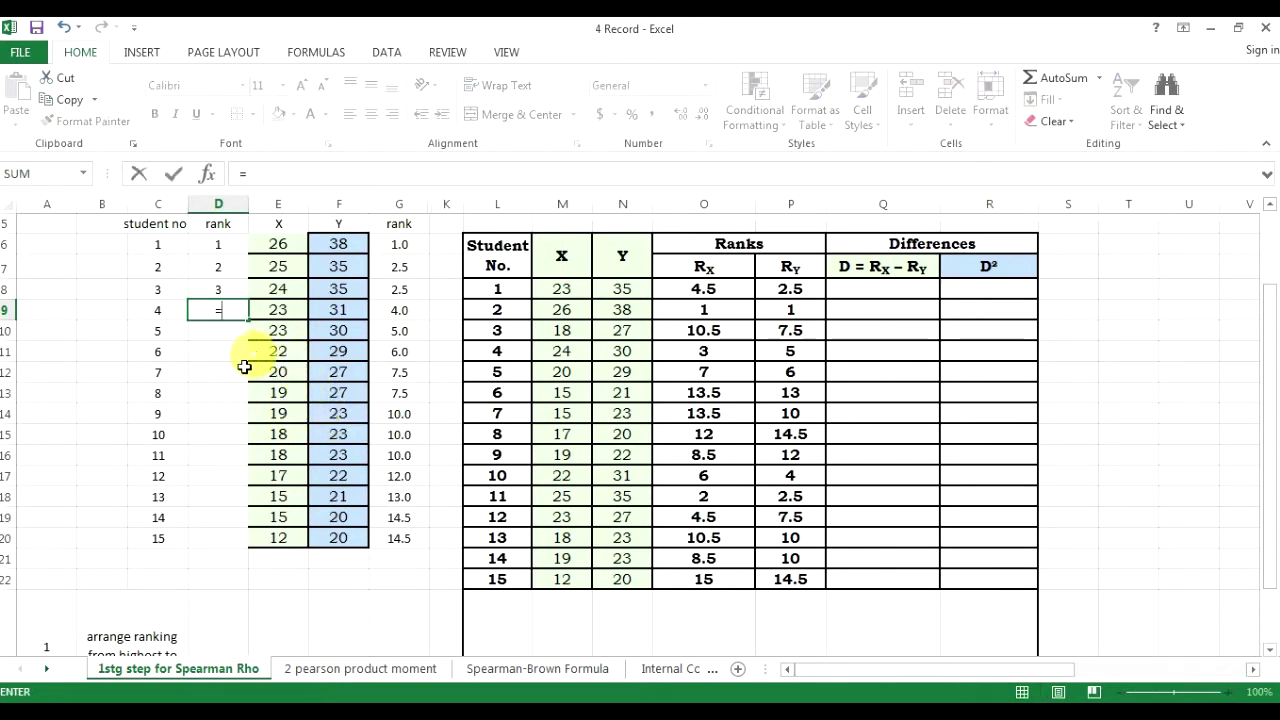
type("(")
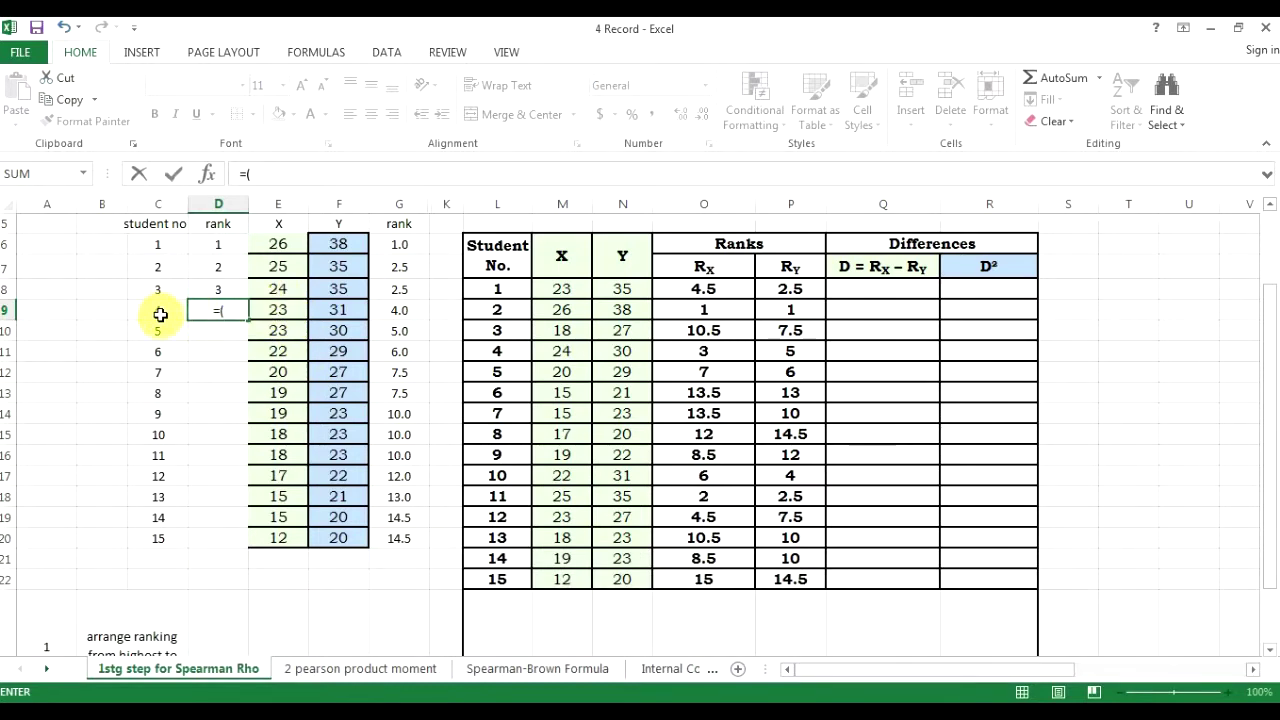
type("+")
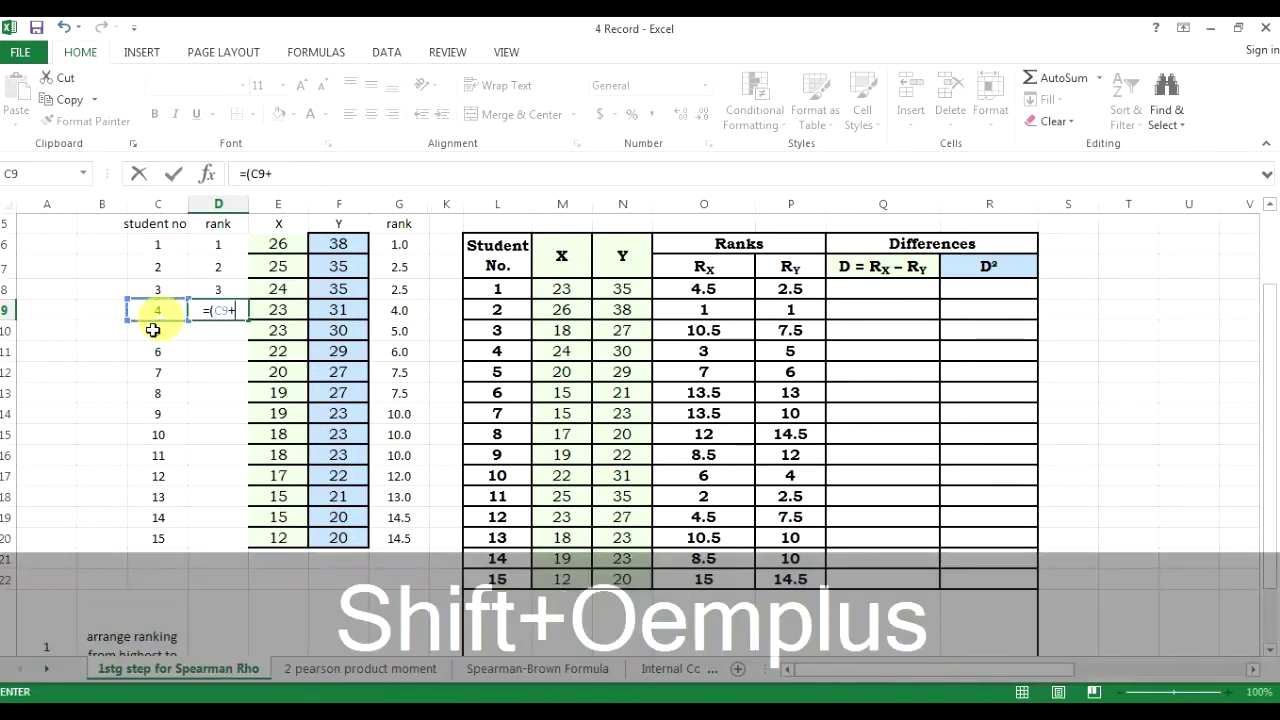
left_click(153, 330)
type(")")
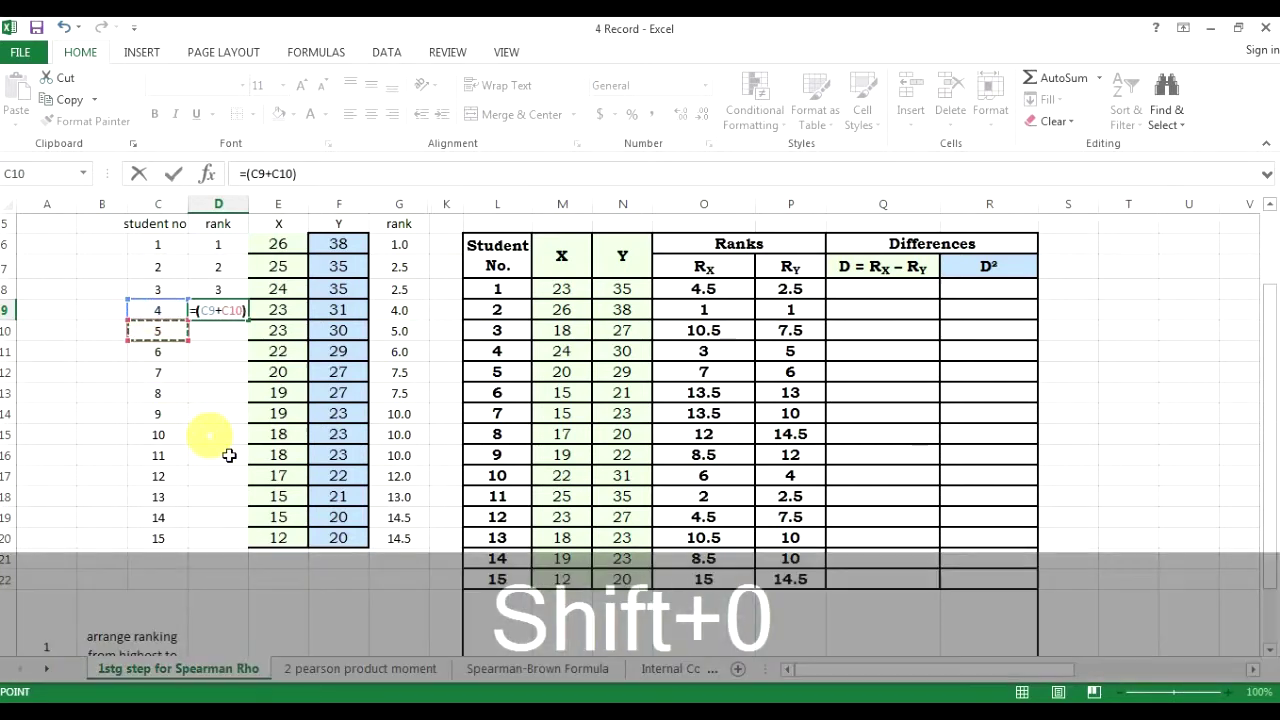
type("/2")
key("Return")
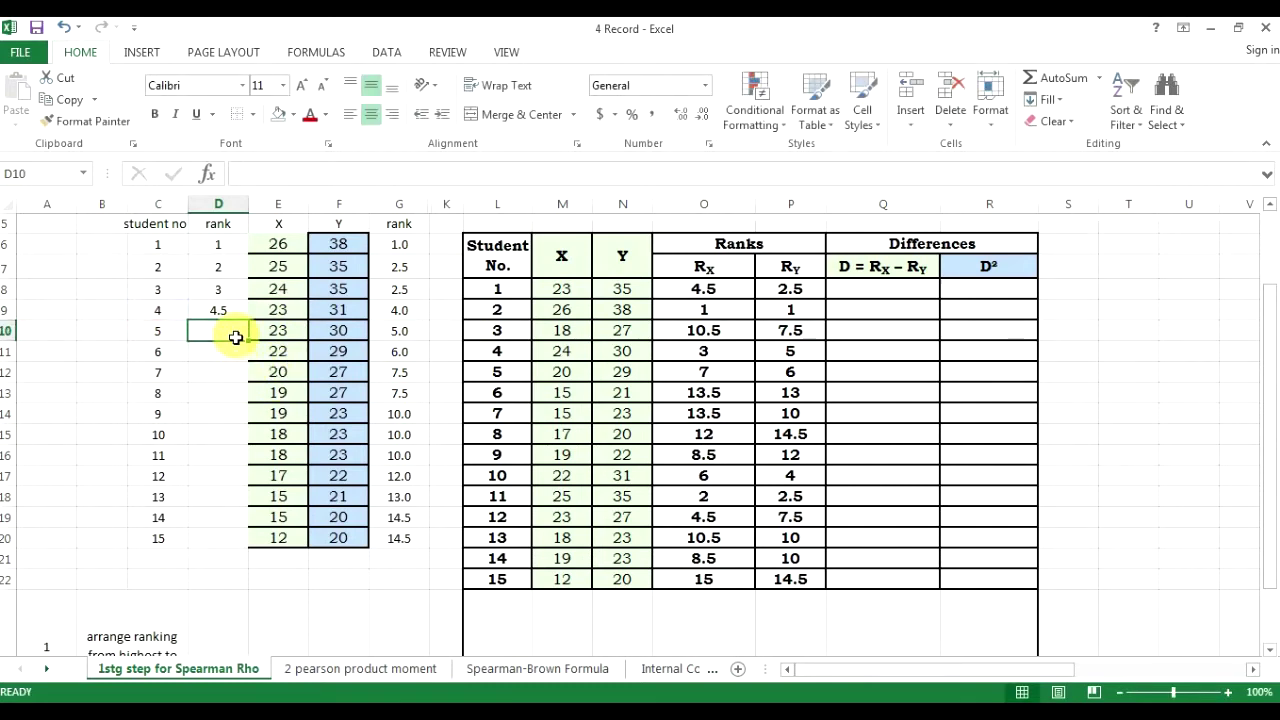
type("4.5")
left_click(243, 368)
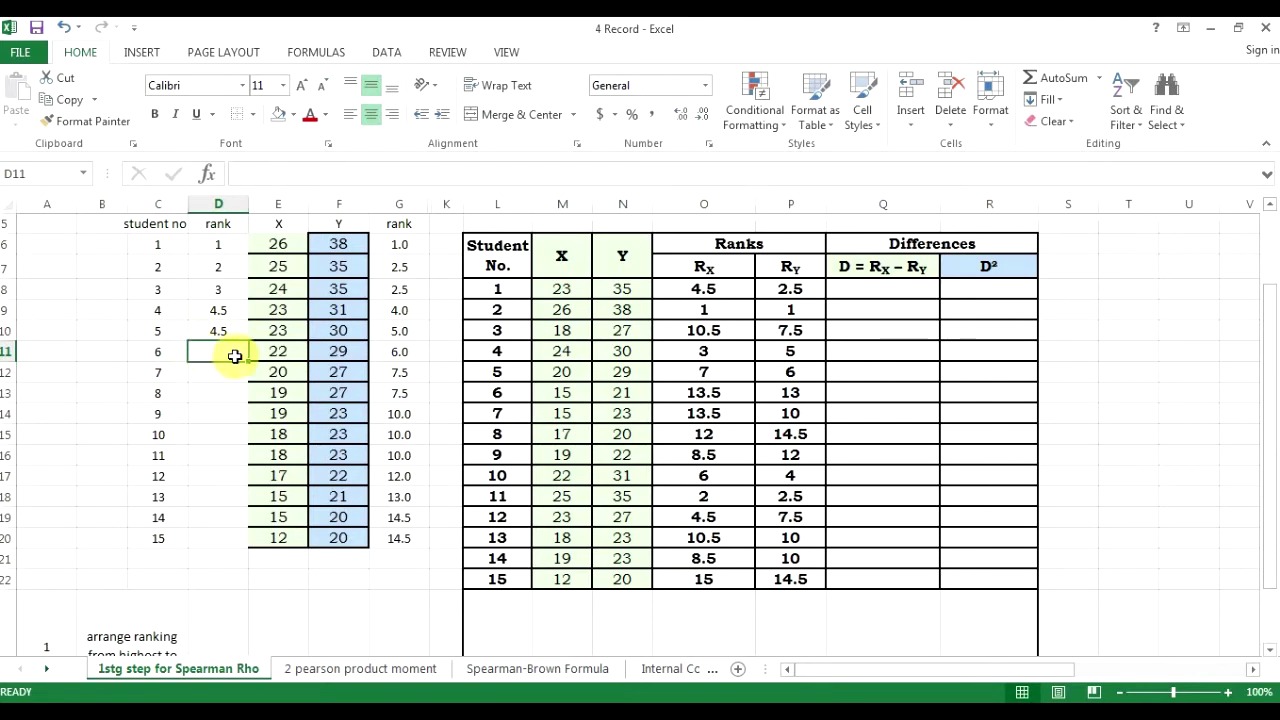
- Enter rank 6 in D11 for the X score of 22
type("5")
key("Return")
key("Up")
type("6")
key("Return")
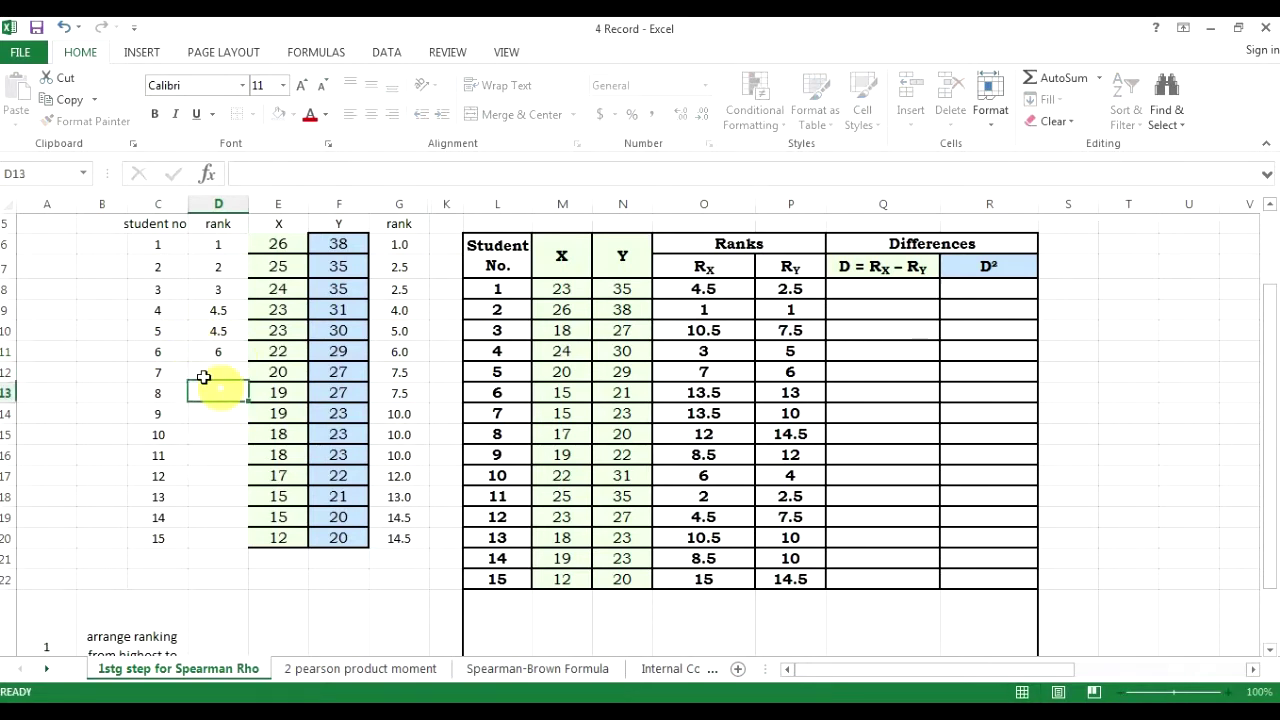
- Compare the averaged ranks in D9:D10 and the rank in D11 with their position numbers in column C
left_click_drag(171, 355, 214, 351)
left_click(222, 390)
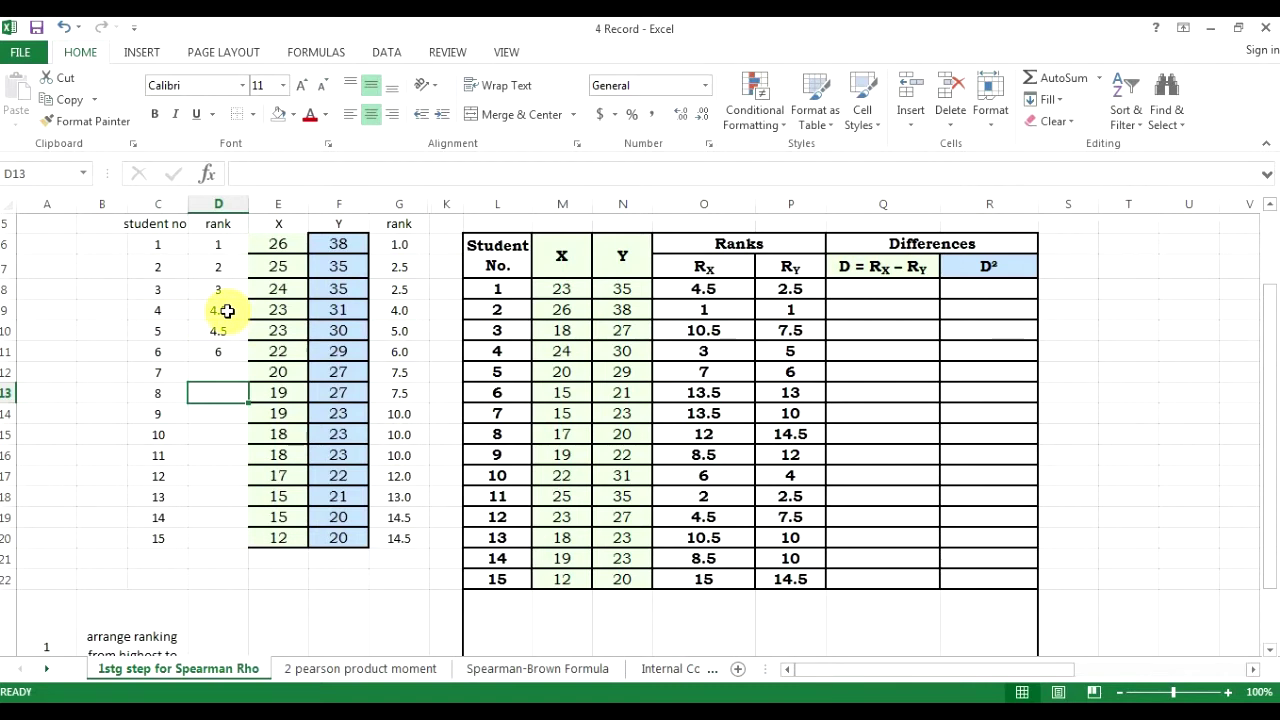
left_click(226, 311)
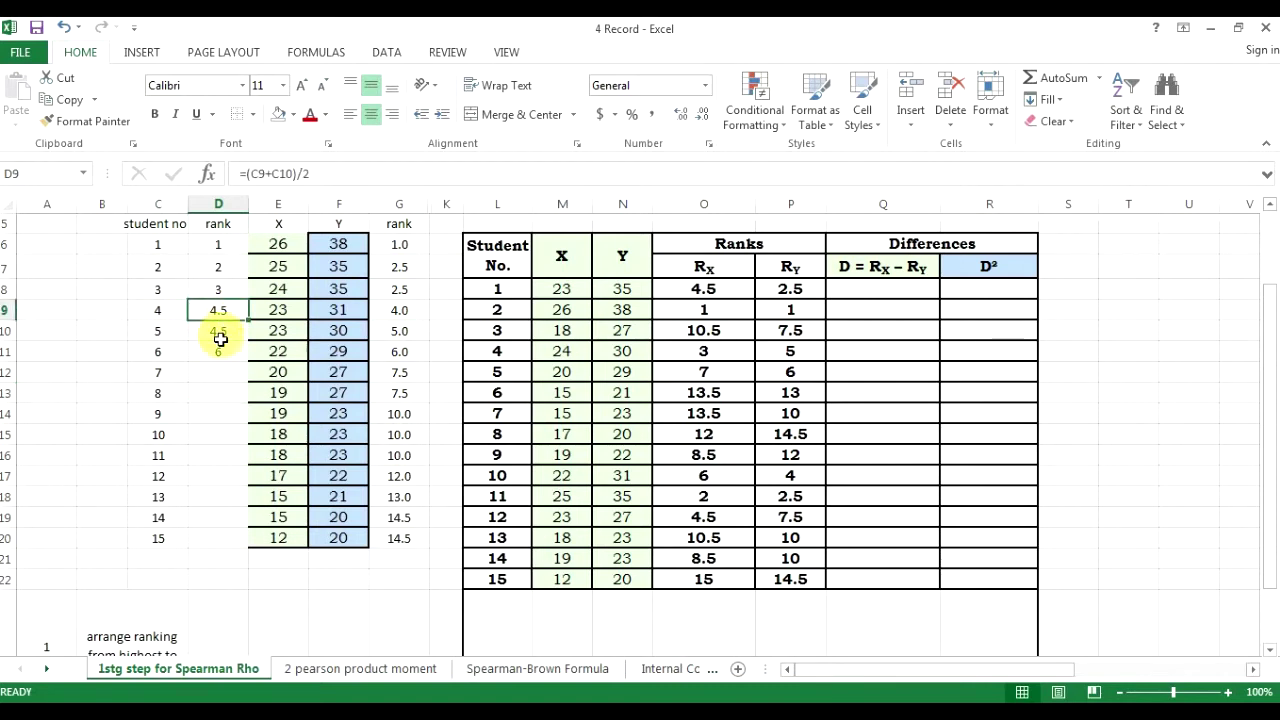
left_click(165, 312)
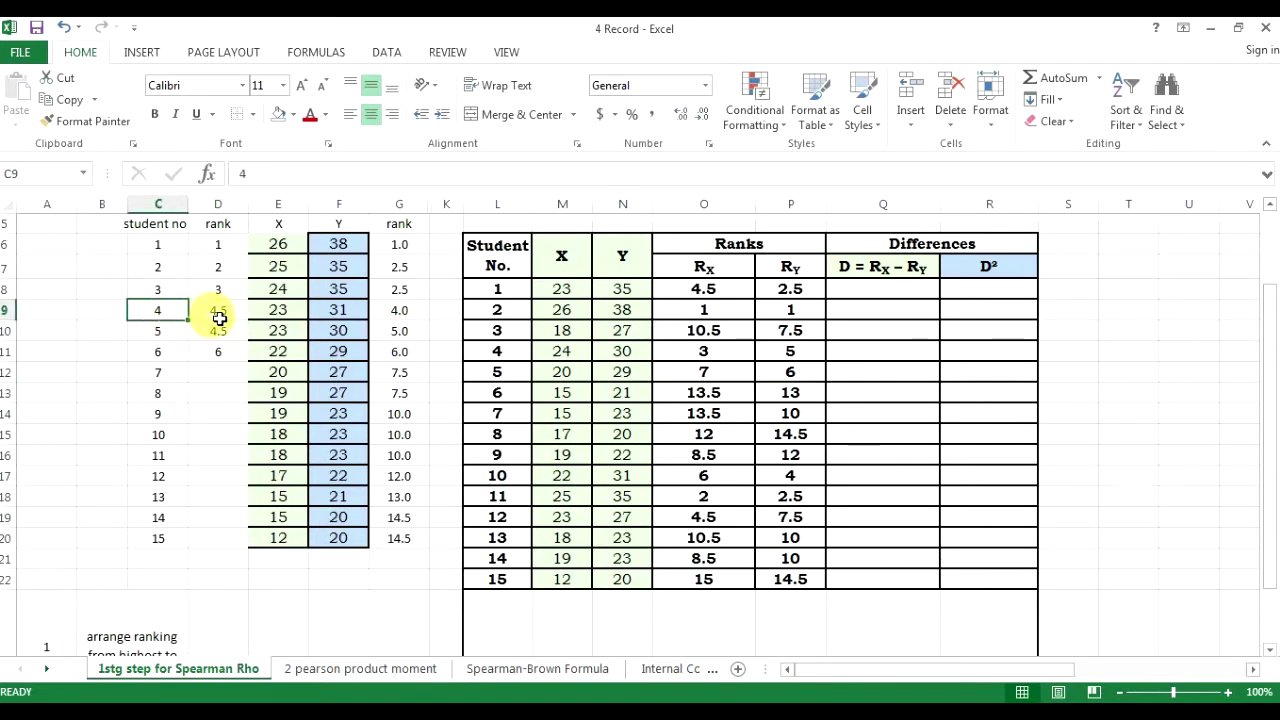
left_click(219, 318)
left_click(165, 333)
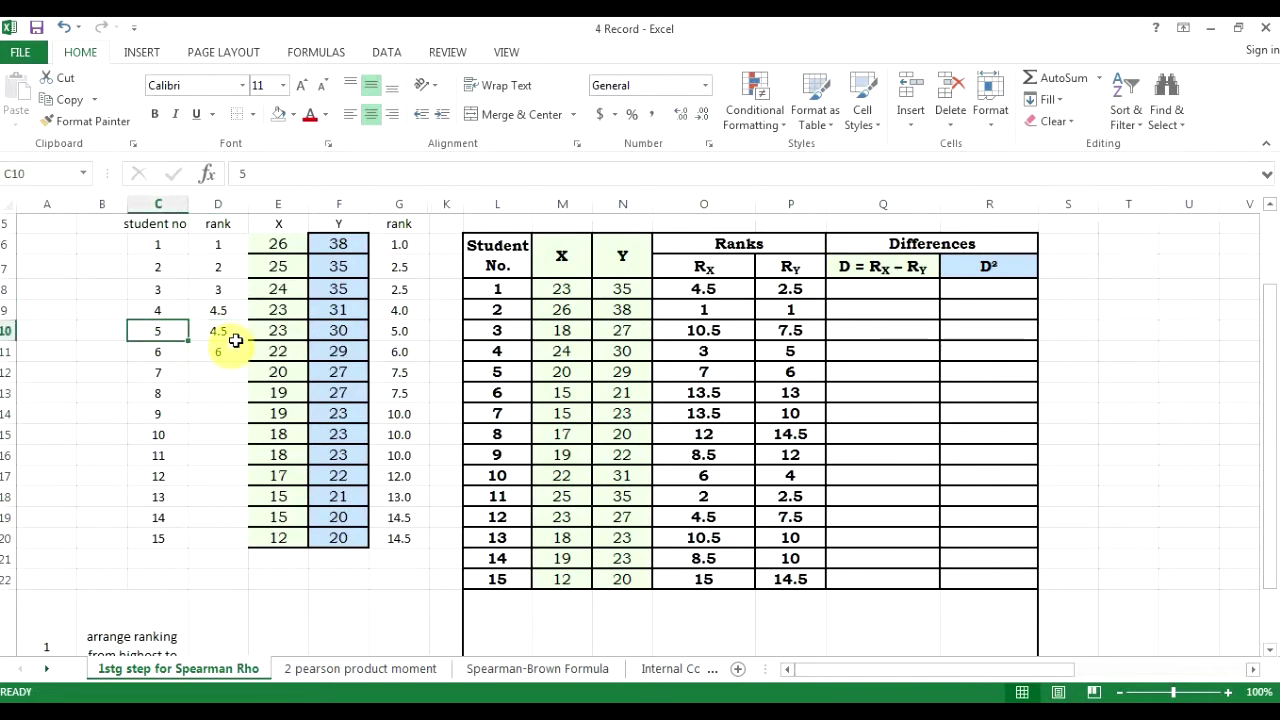
left_click(226, 336)
left_click(236, 376)
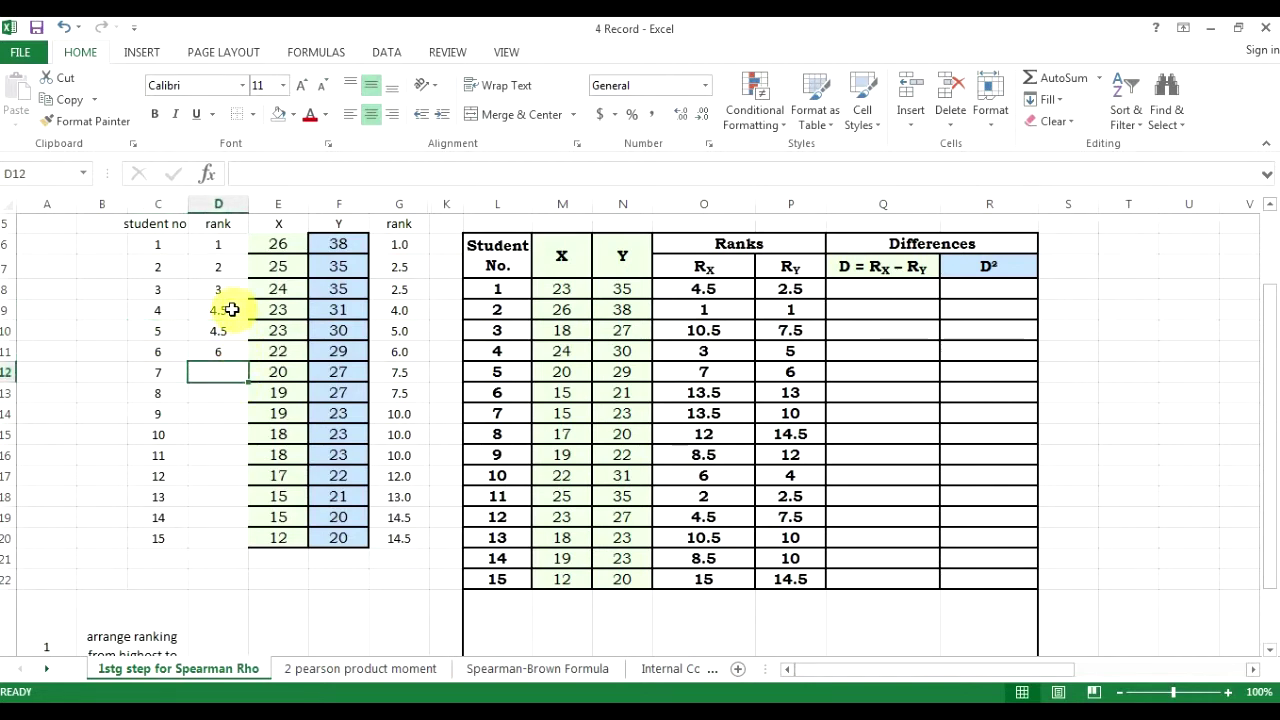
left_click_drag(226, 338, 223, 317)
- Enter rank 7 in D12 for the X score of 20
left_click(222, 350)
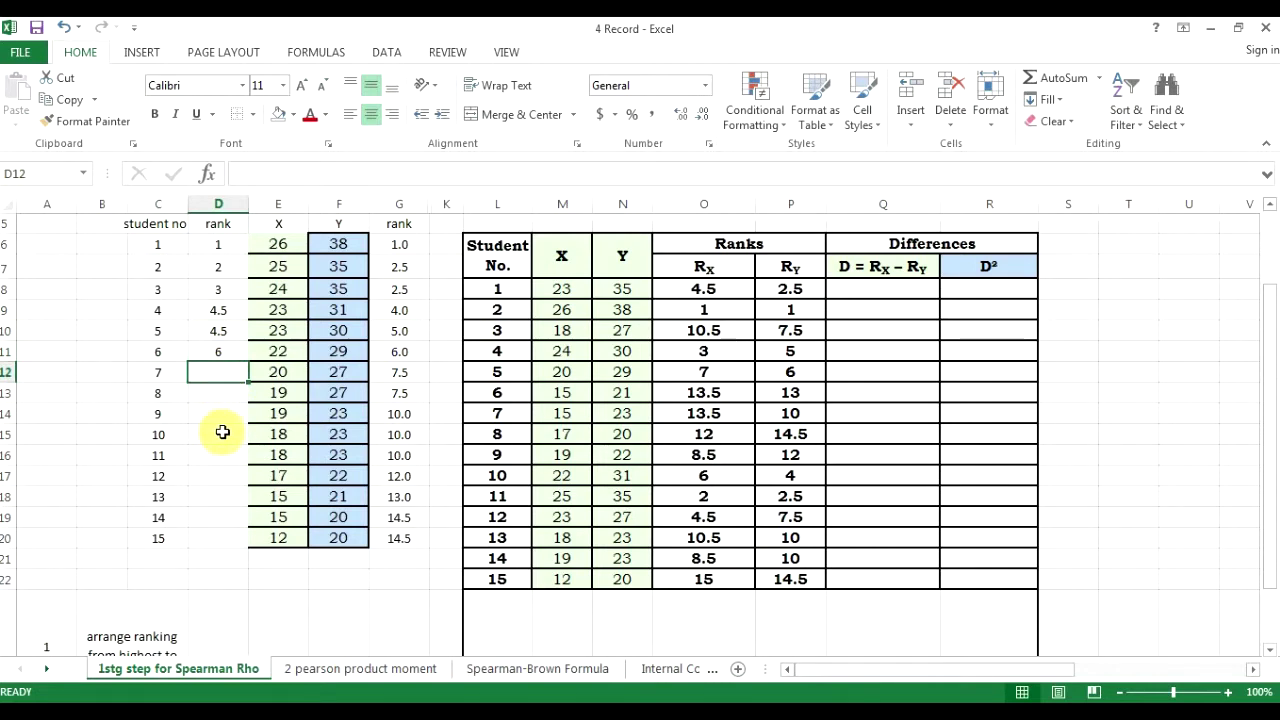
type("7")
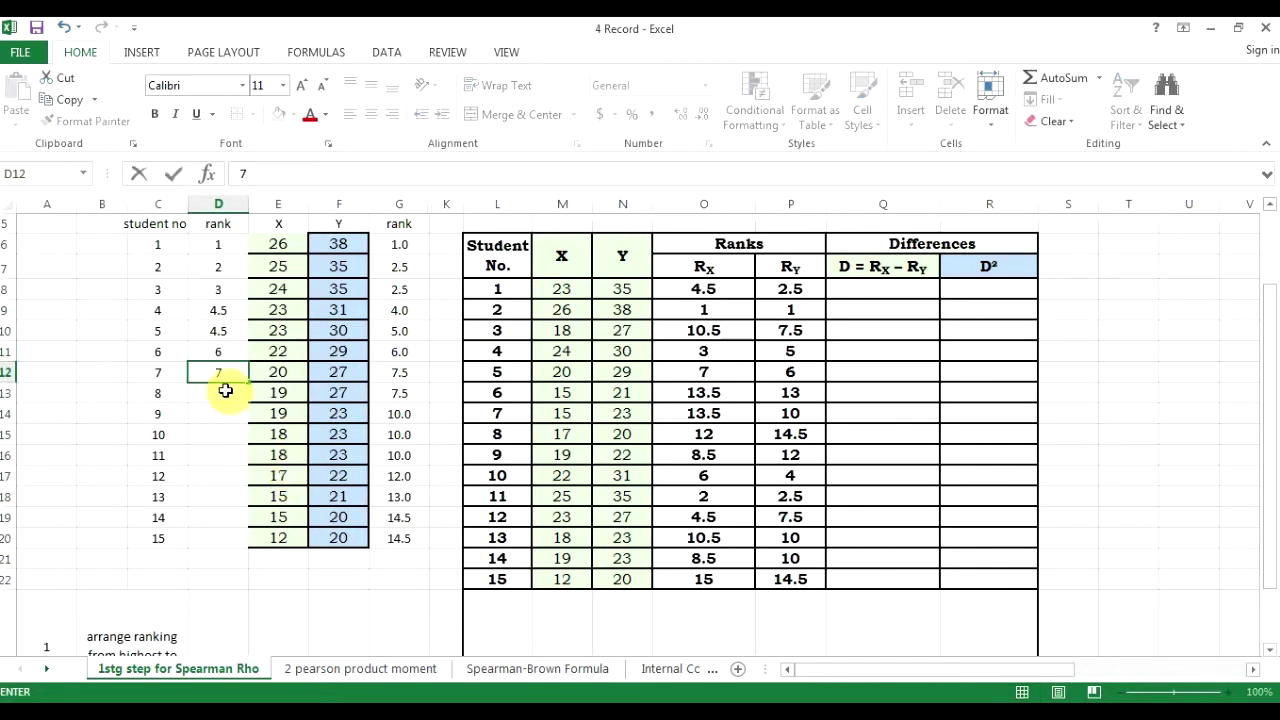
key("Return")
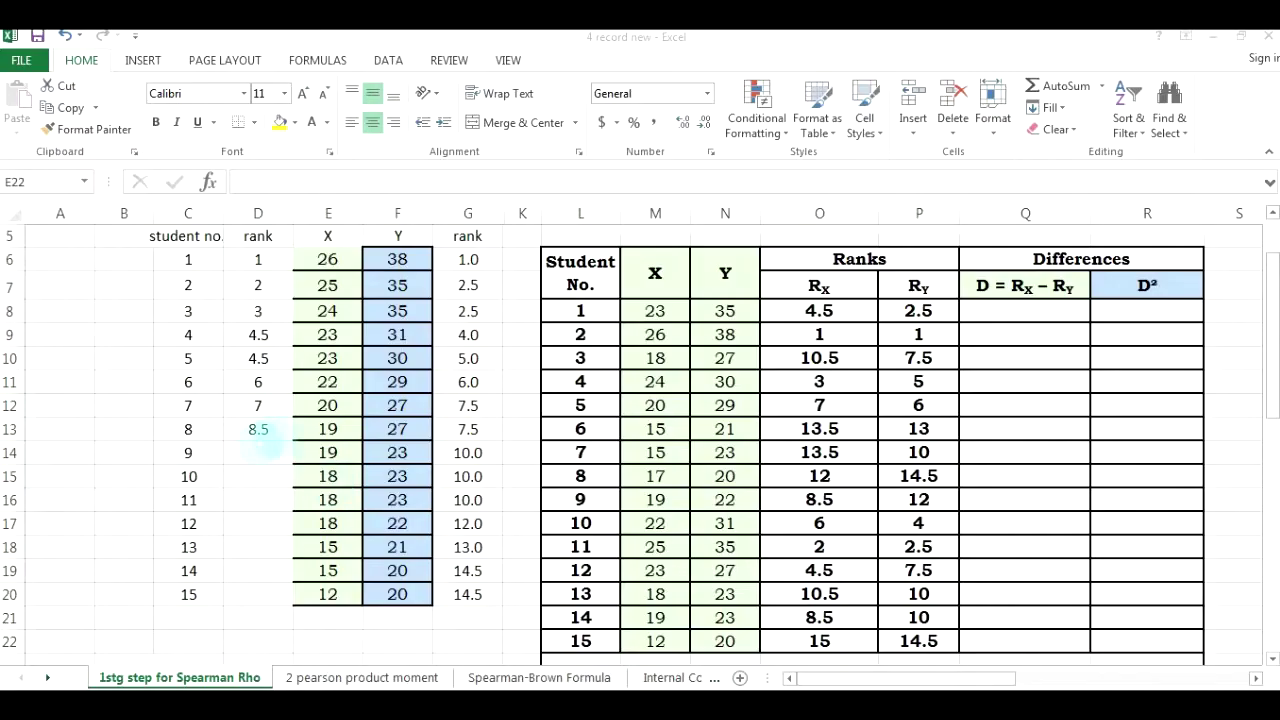
- Average the positions of the two tied X scores of 19 in D13 with the formula =(C13+C14)/2
left_click(257, 428)
left_click(260, 477)
left_click(255, 431)
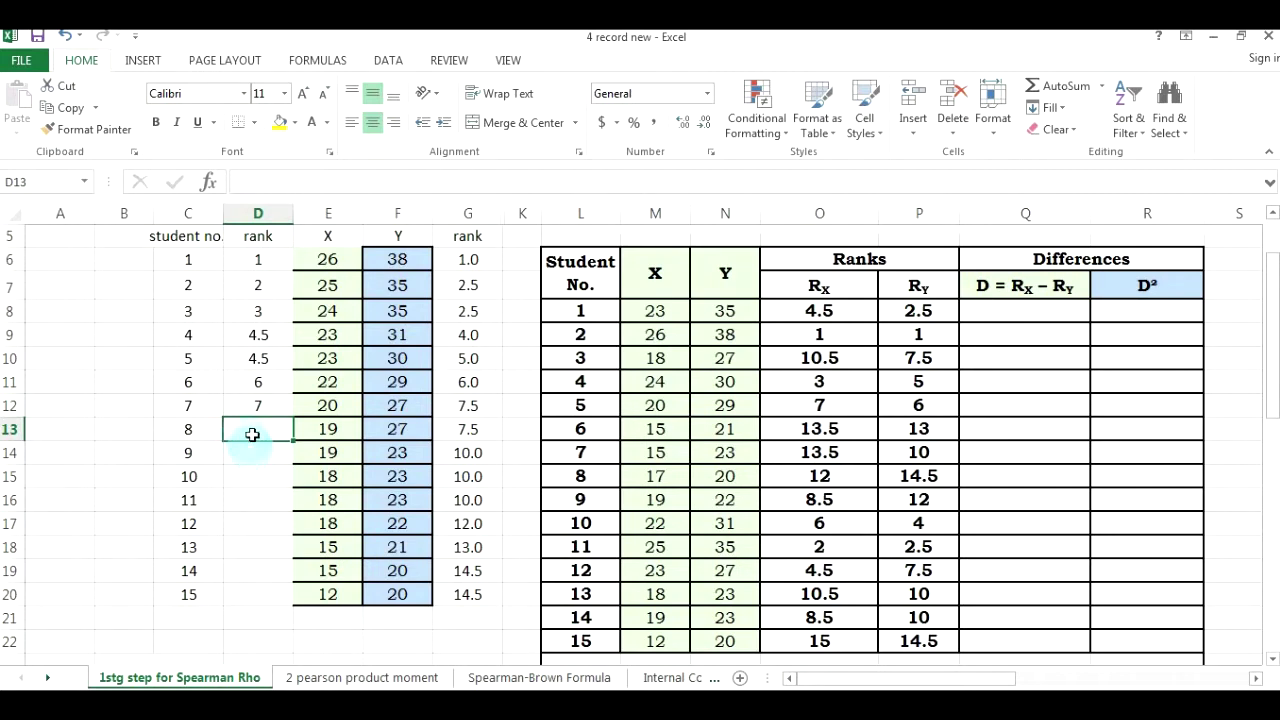
type("=")
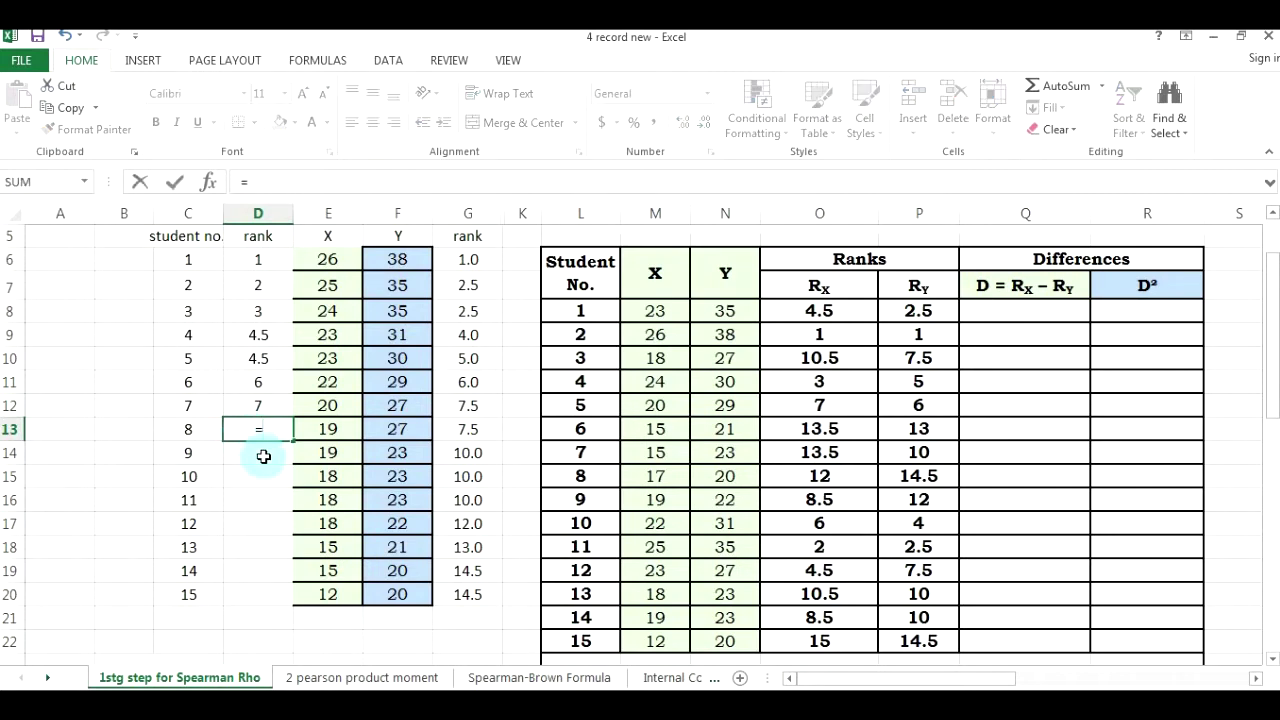
type("(")
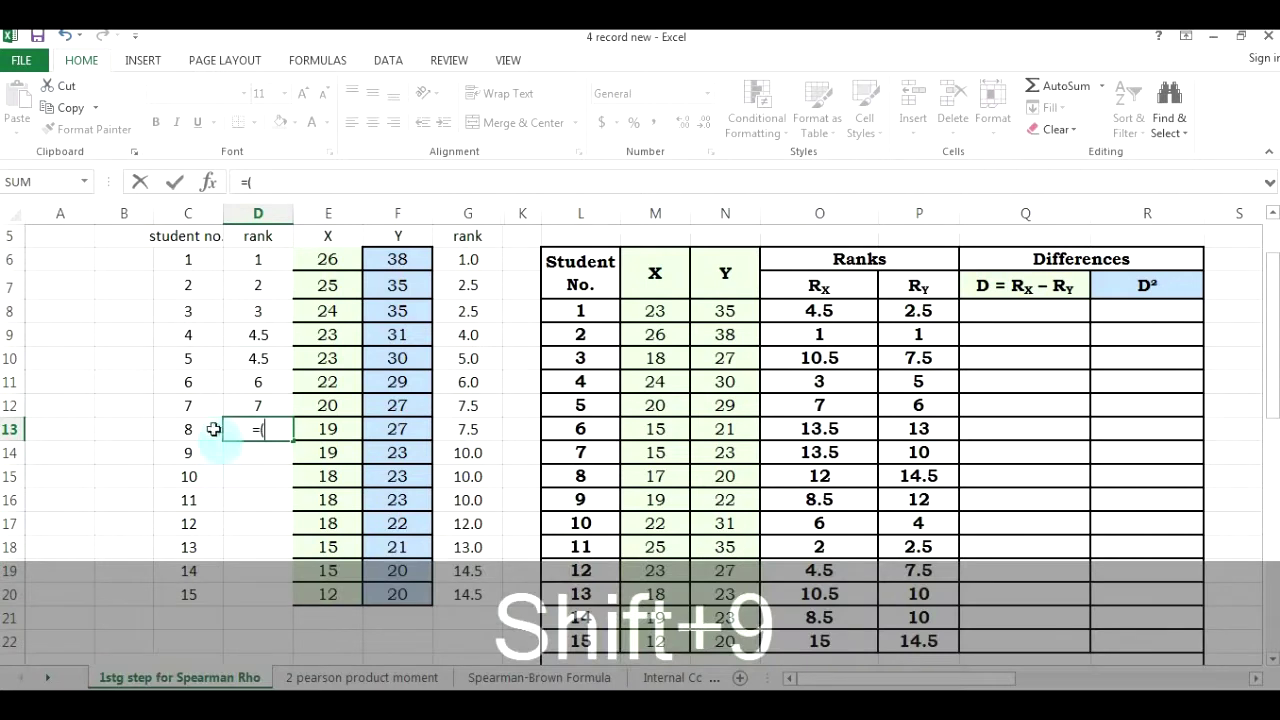
left_click(192, 428)
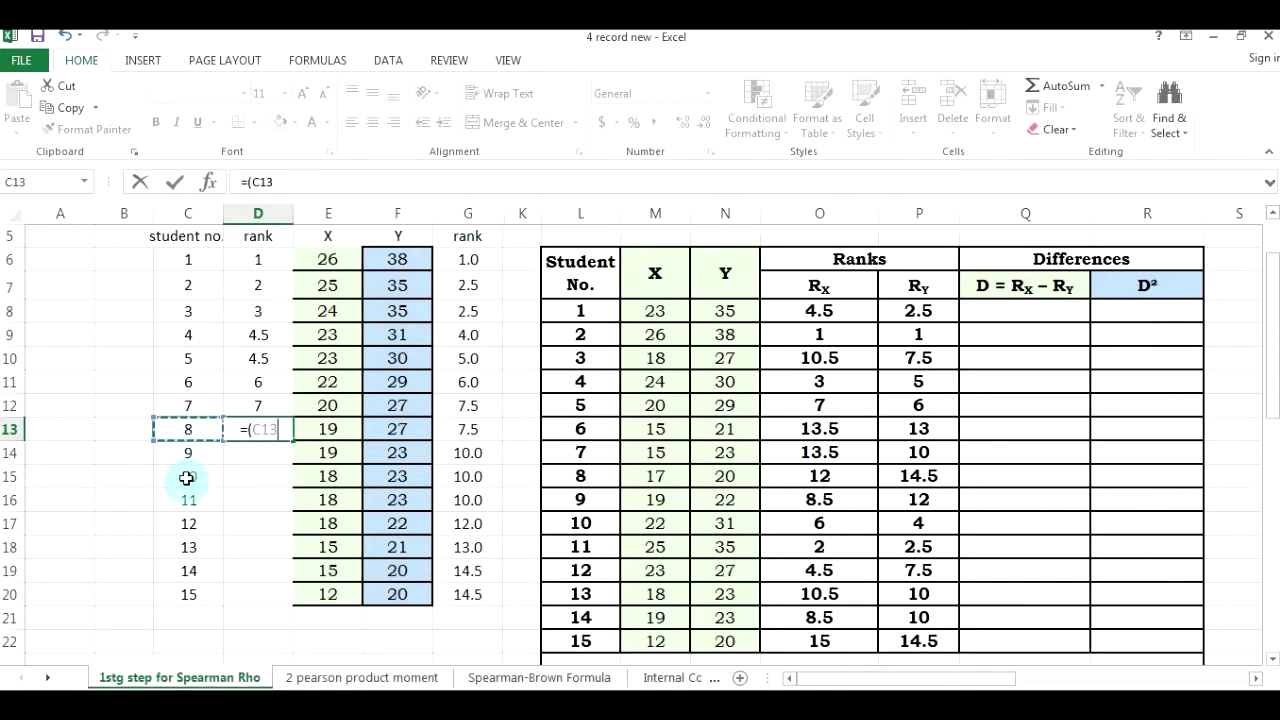
type("+")
left_click(192, 454)
type(")")
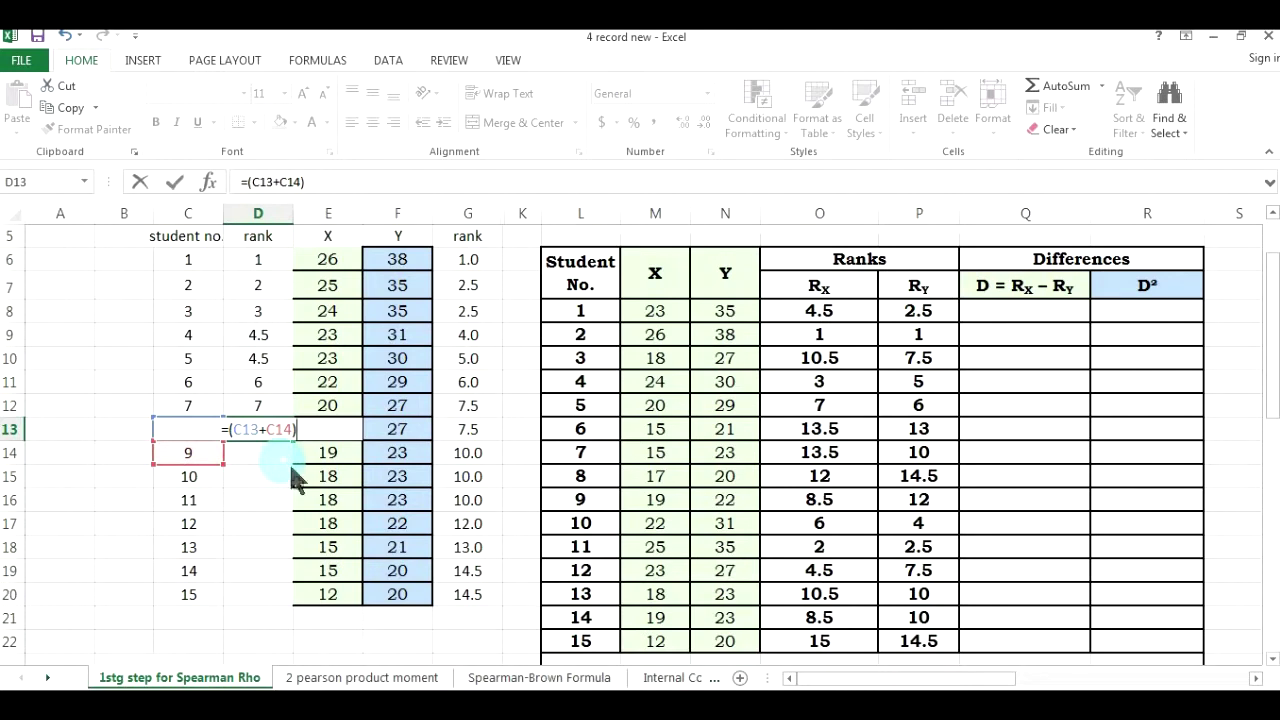
type("/2")
key("Return")
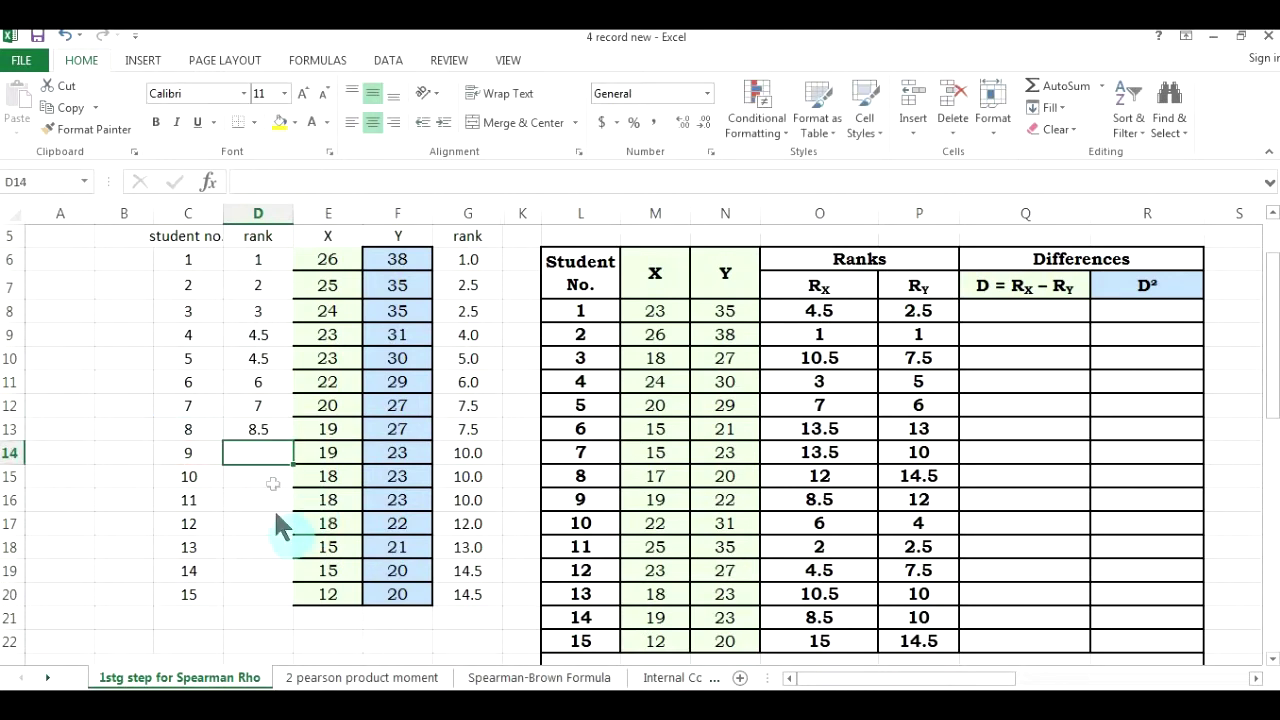
- Enter the same averaged rank, 8.5, in D14 for the second X score of 19
type("8")
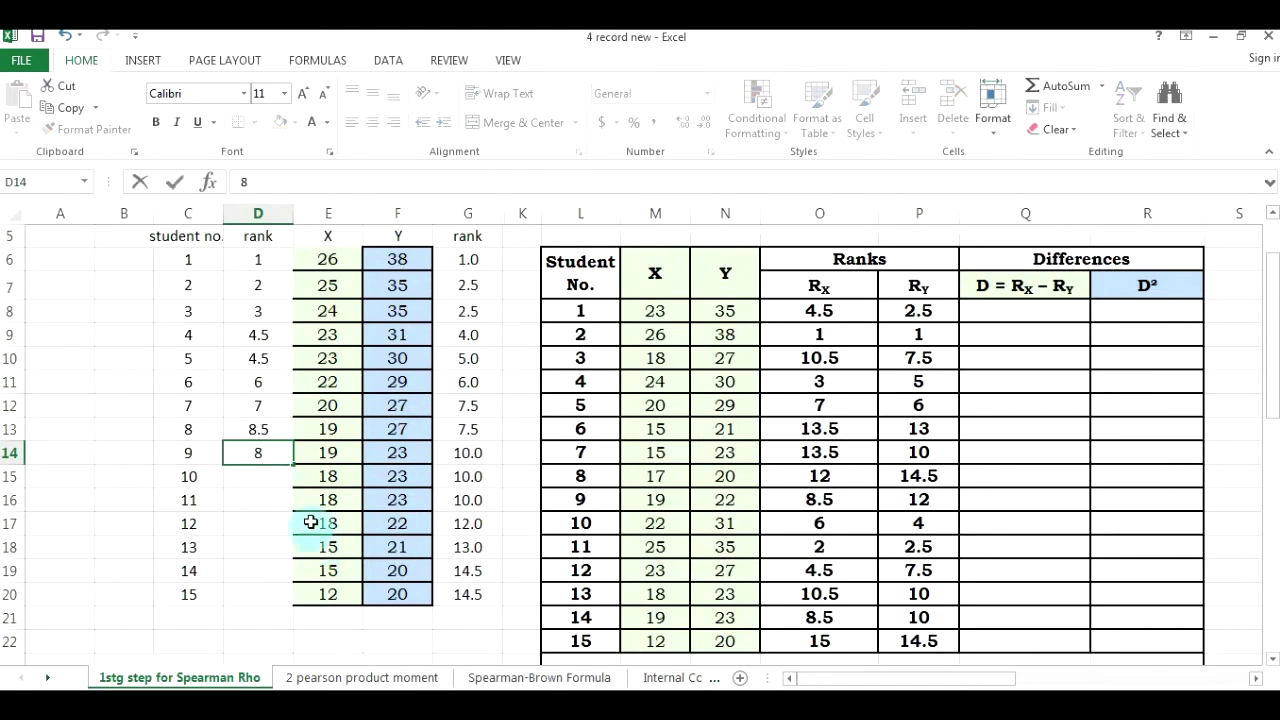
type(".5")
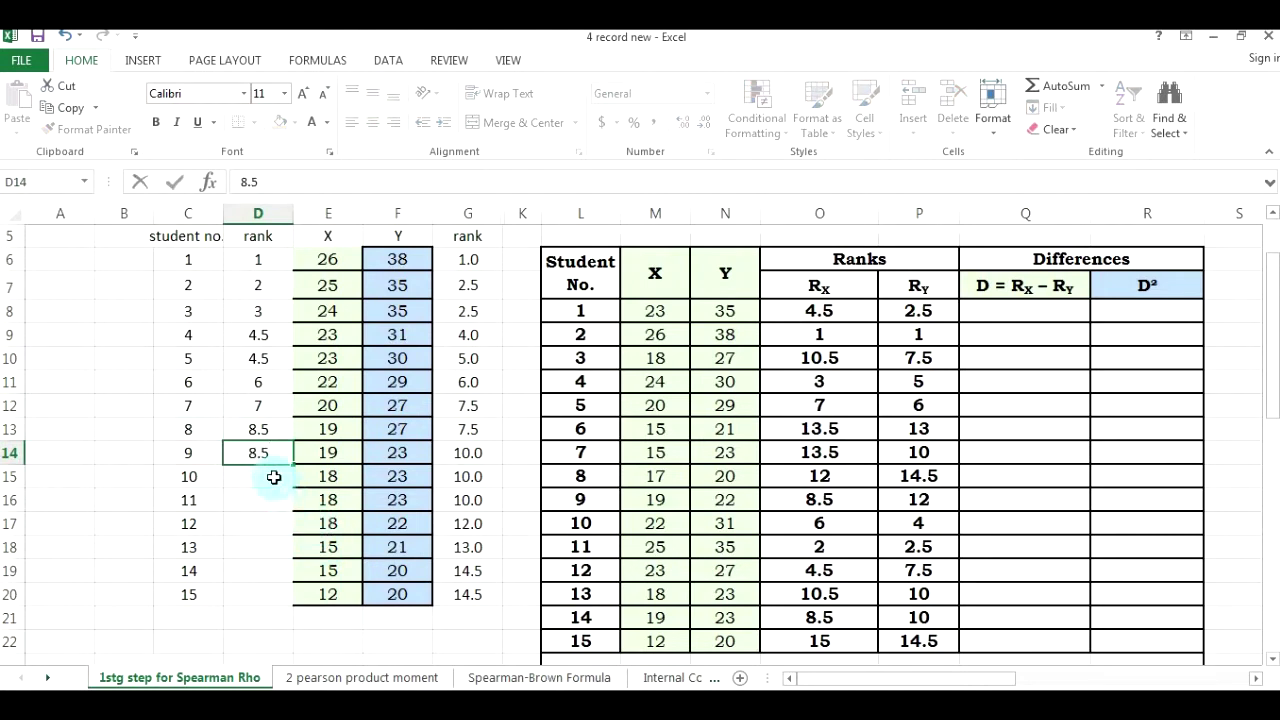
key("Return")
- Average the first and last positions of the three tied X scores of 18 in D15 with the formula =(C15+C17)/2
left_click_drag(328, 476, 325, 525)
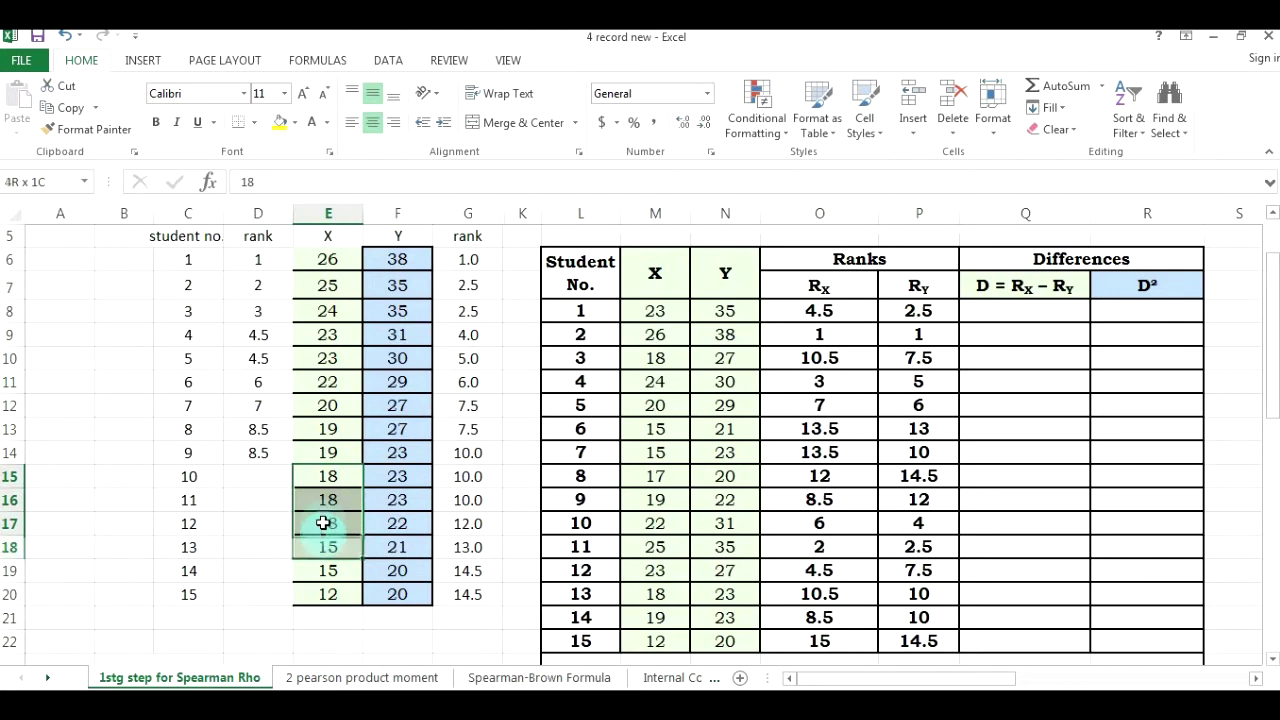
left_click(273, 478)
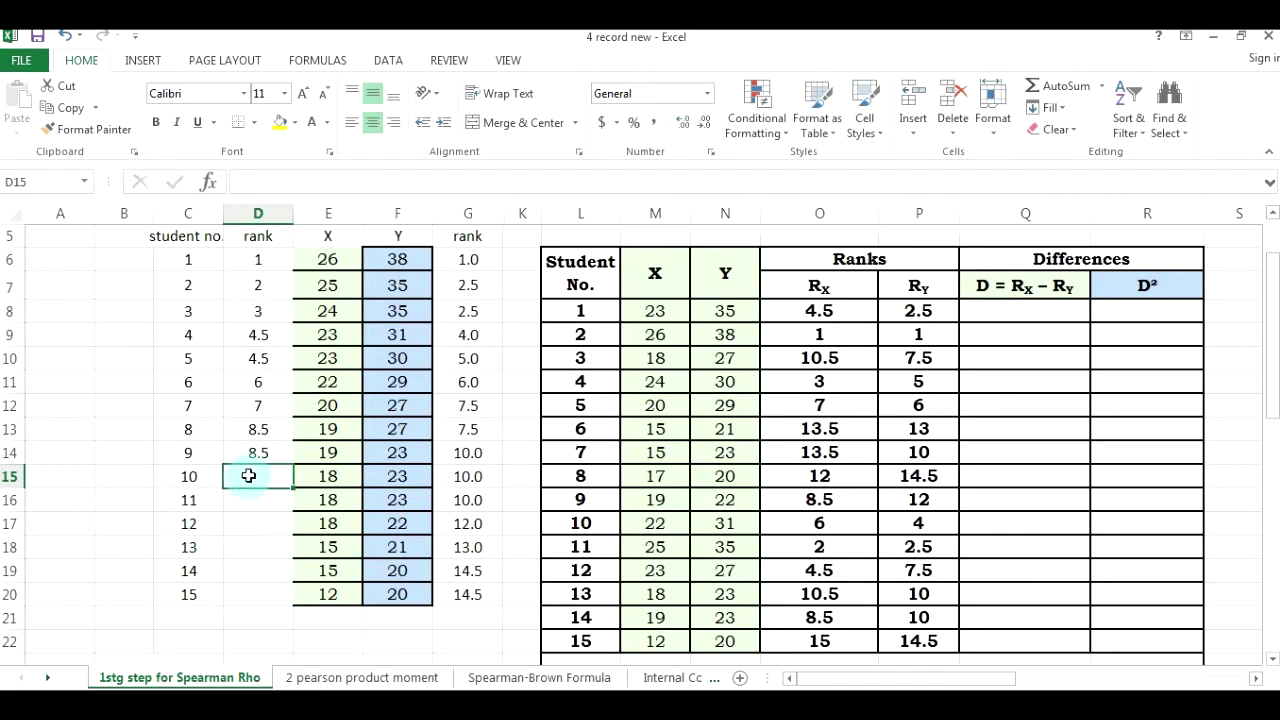
type("=")
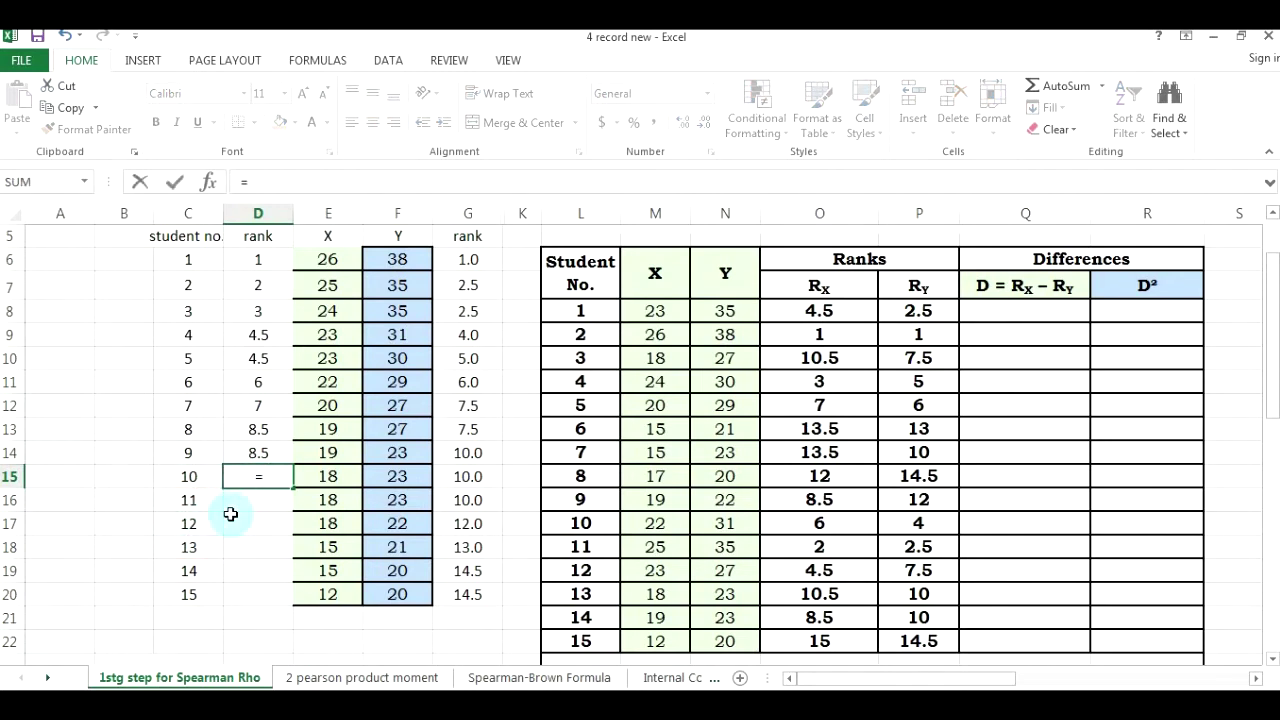
type("(")
left_click(190, 477)
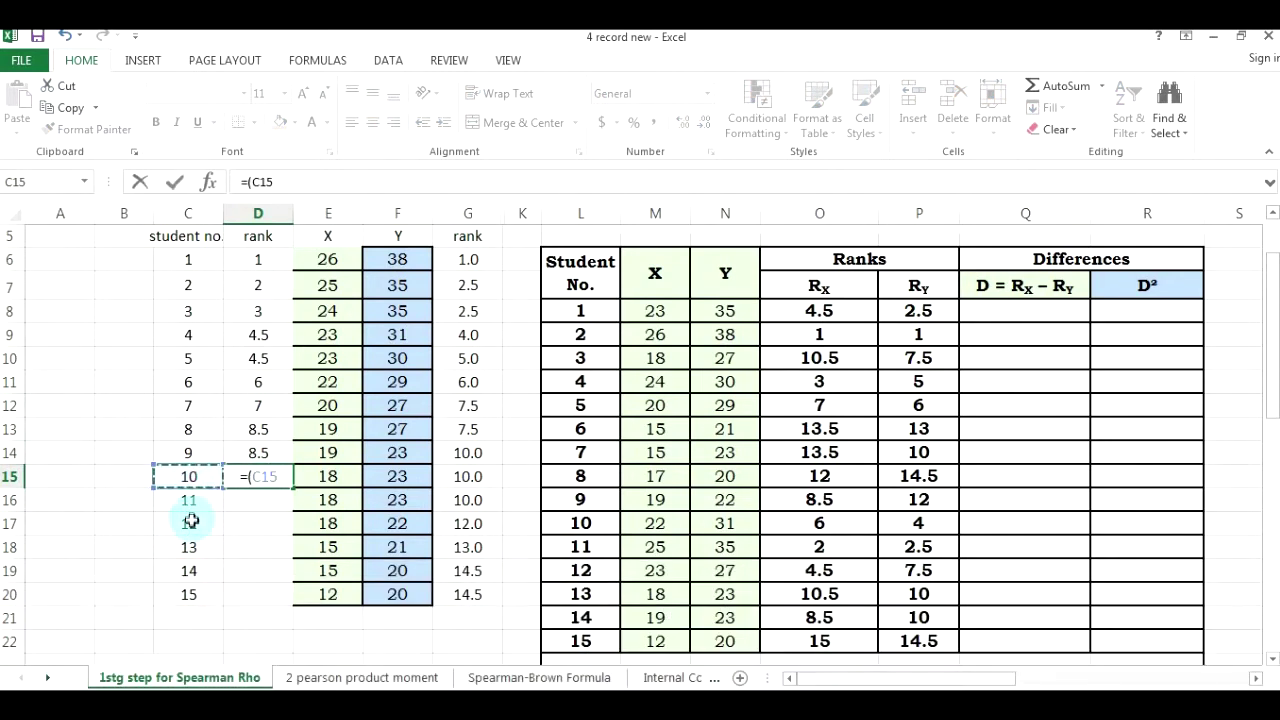
type("+")
left_click(190, 524)
type(")/2")
key("Return")
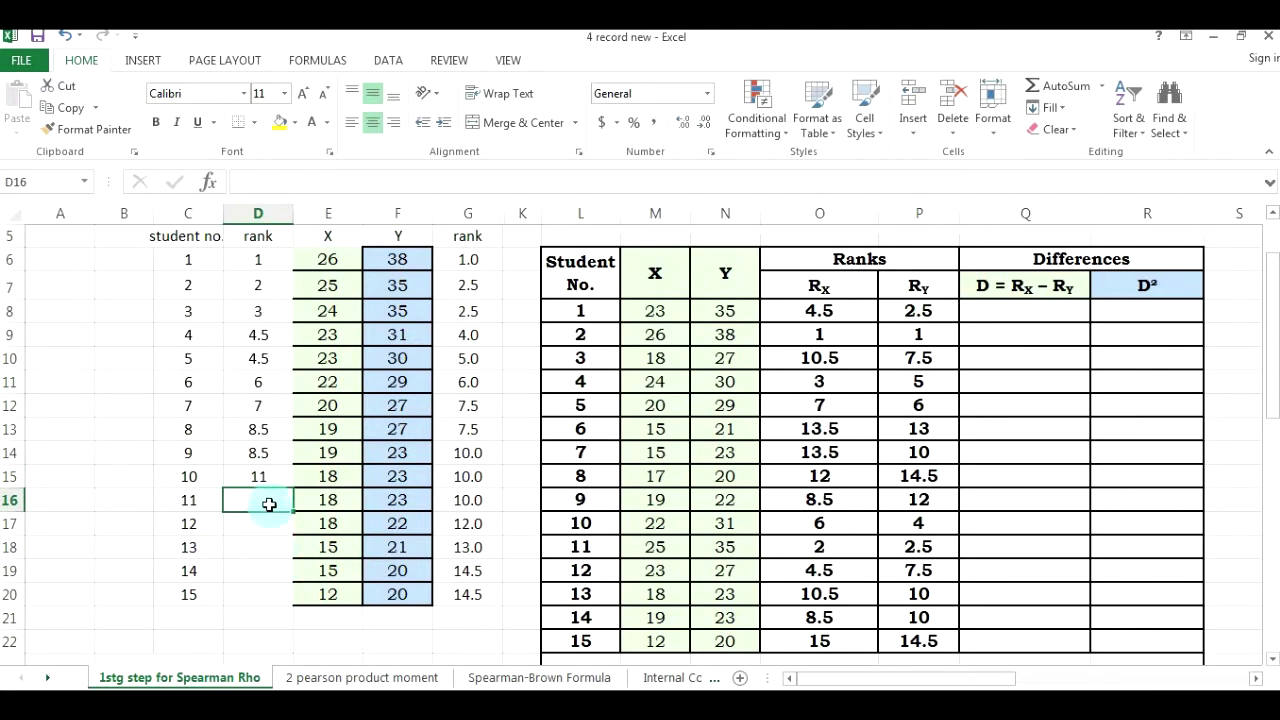
- Enter the same averaged rank, 11, in D16 and D17 for the other two X scores of 18
type("11")
key("Return")
type("11")
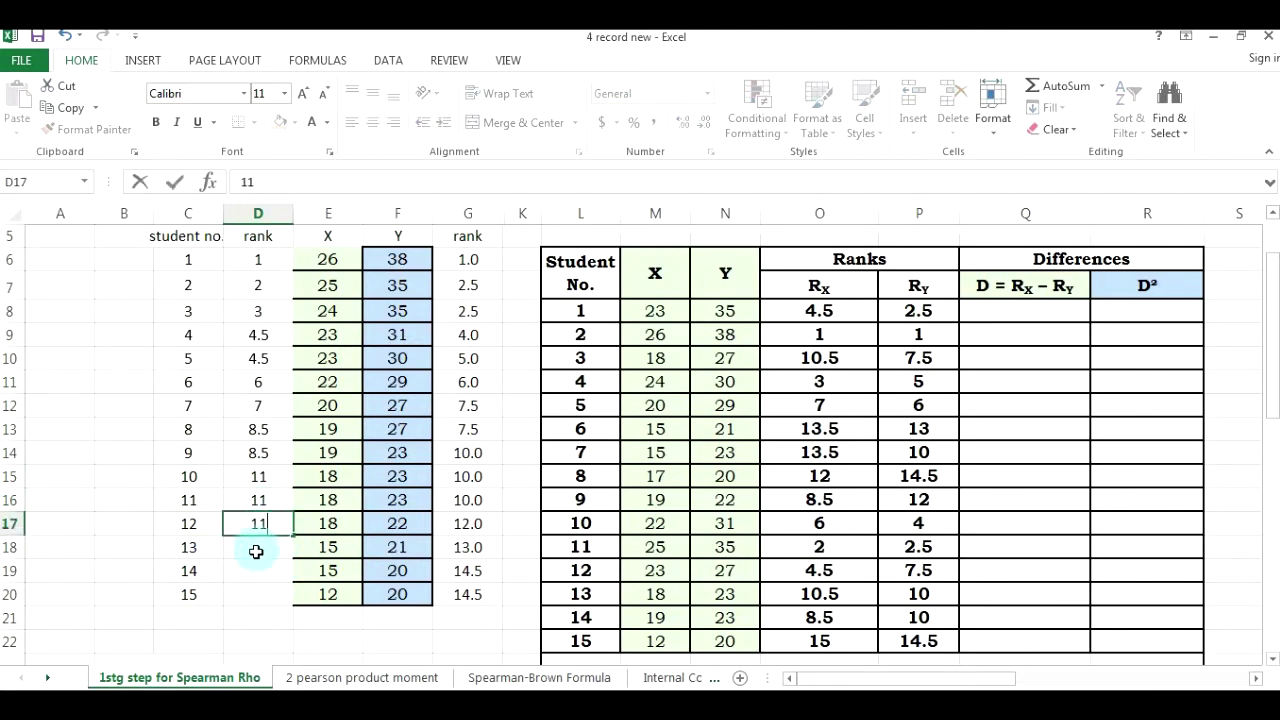
left_click(256, 552)
- Calculate student 1's rank difference in Q8 with the formula =O8-P8
left_click(812, 678)
left_click_drag(826, 683, 895, 683)
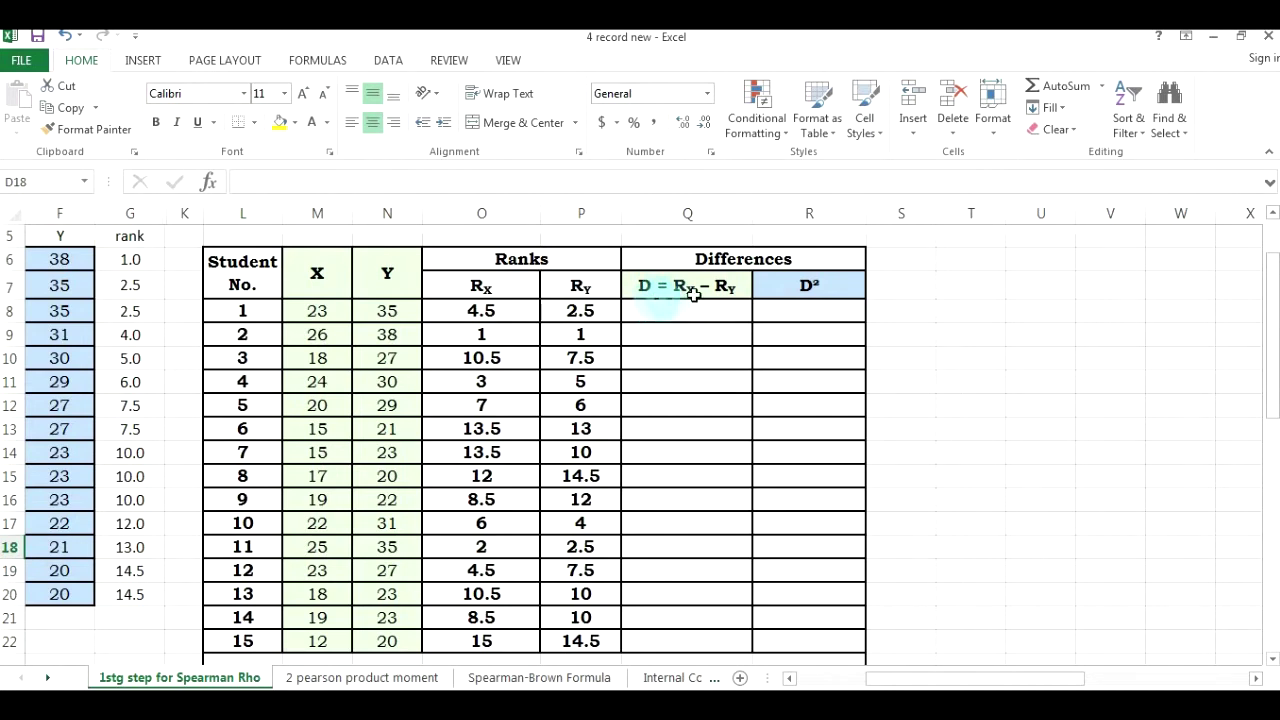
left_click(650, 310)
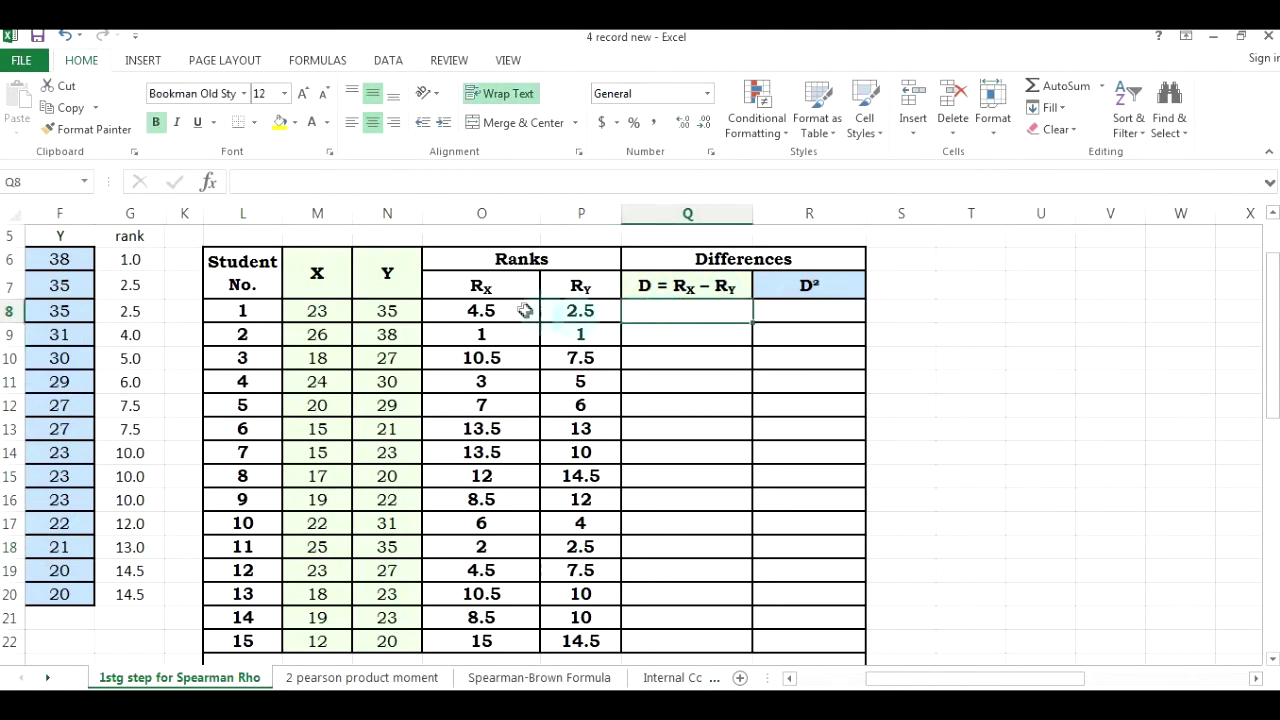
type("=")
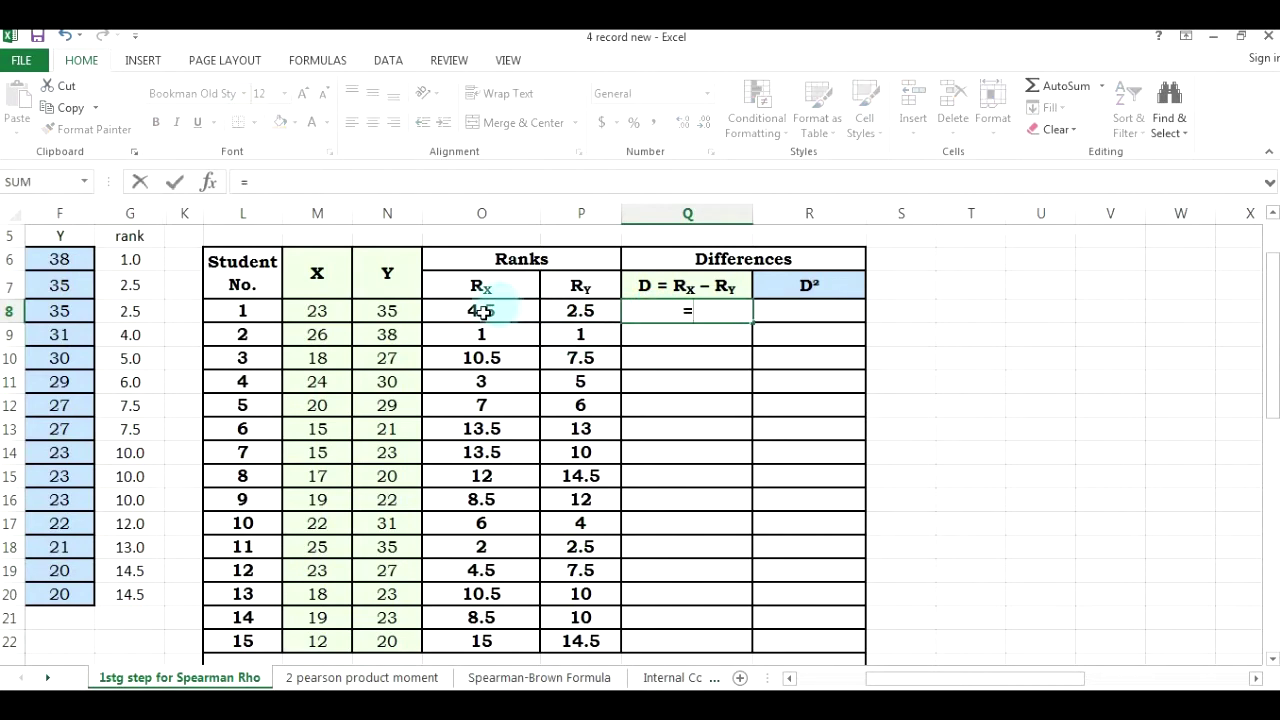
left_click(490, 313)
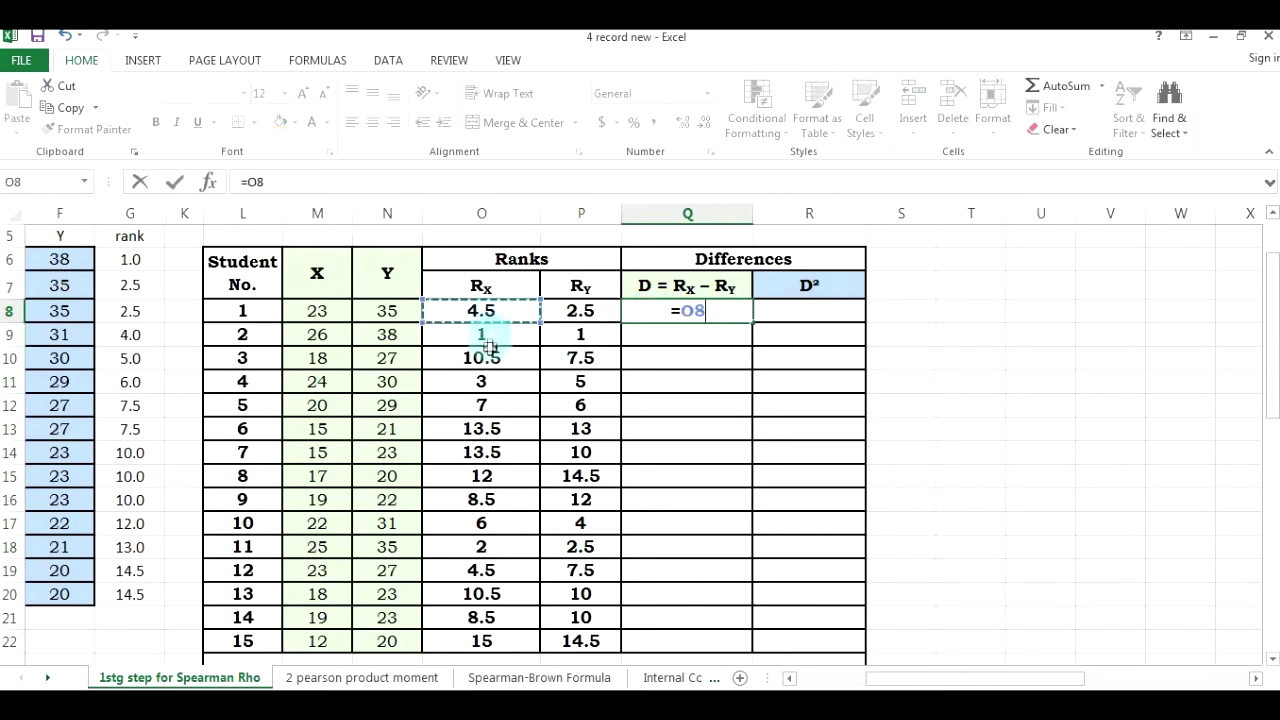
type("-")
left_click(585, 311)
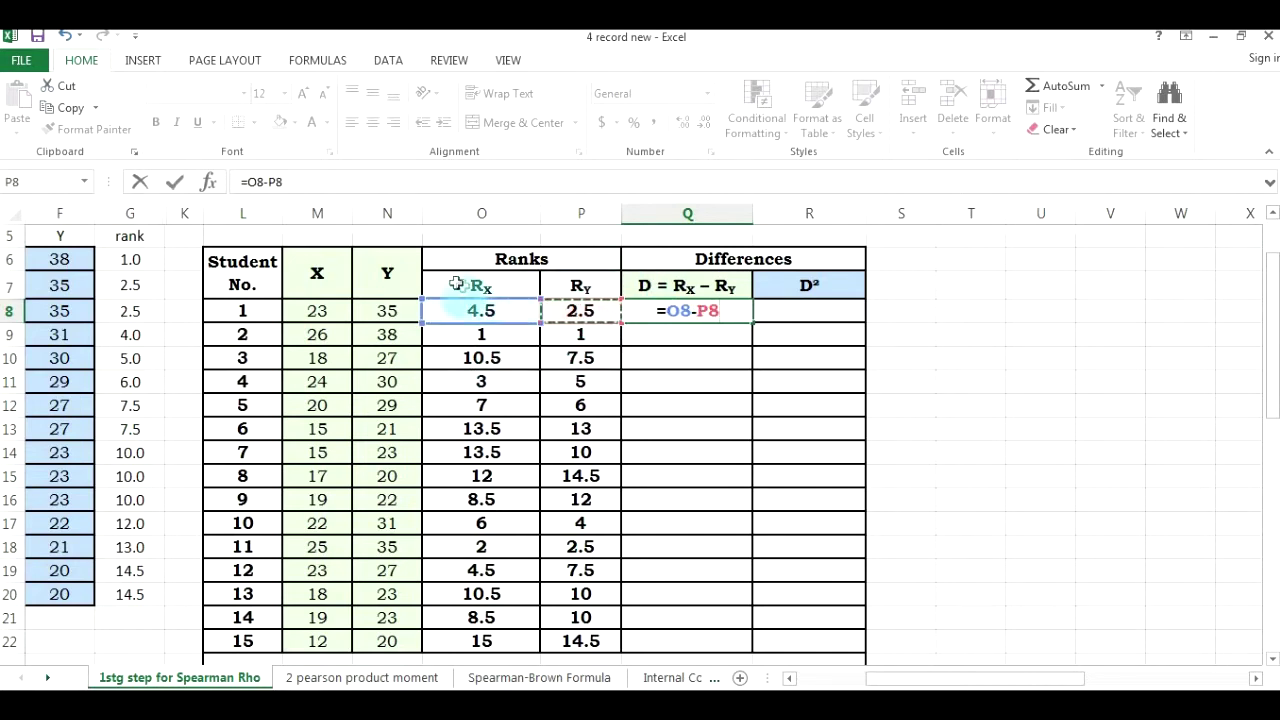
key("Return")
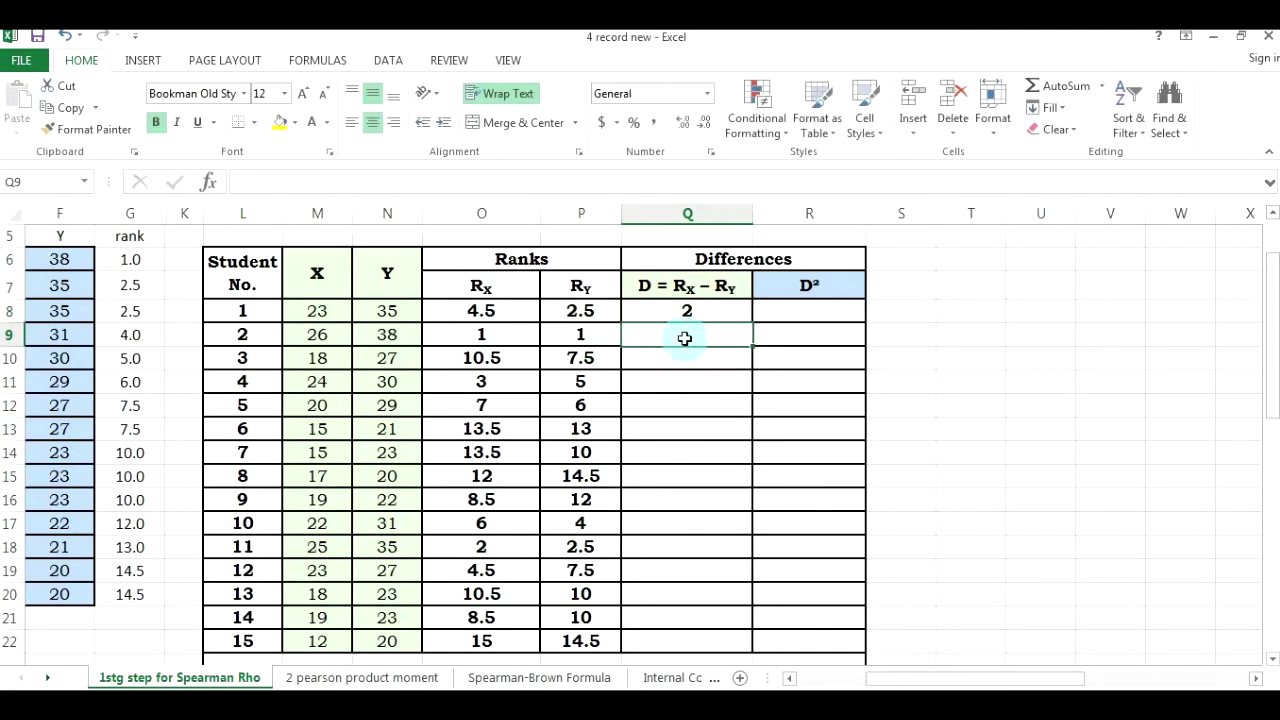
- Calculate student 2's rank difference in Q9 by subtracting the Y rank from the X rank, =O9-P9
type("=")
left_click(499, 333)
type("-")
left_click(580, 333)
key("Return")
- Calculate student 3's rank difference in Q10 with the formula =O10-P10
left_click(664, 364)
left_click(680, 357)
left_click(678, 360)
type("=")
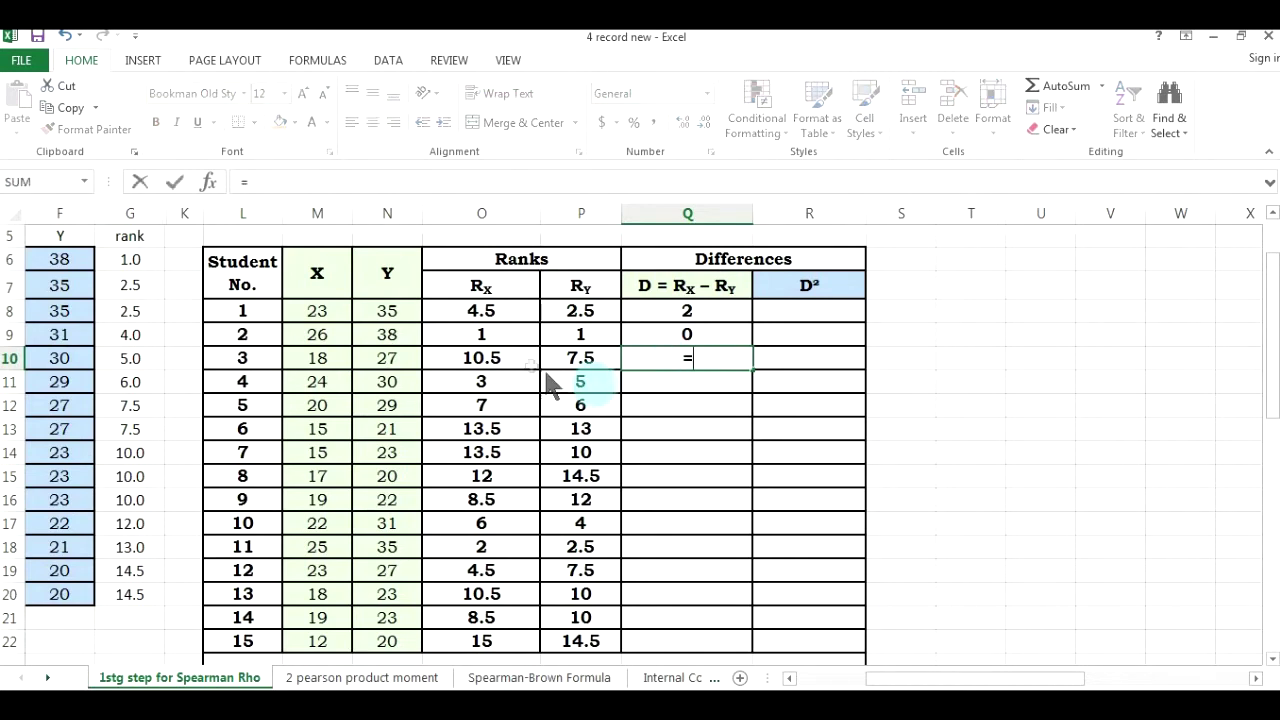
left_click(490, 358)
type("-")
left_click(584, 358)
key("Return")
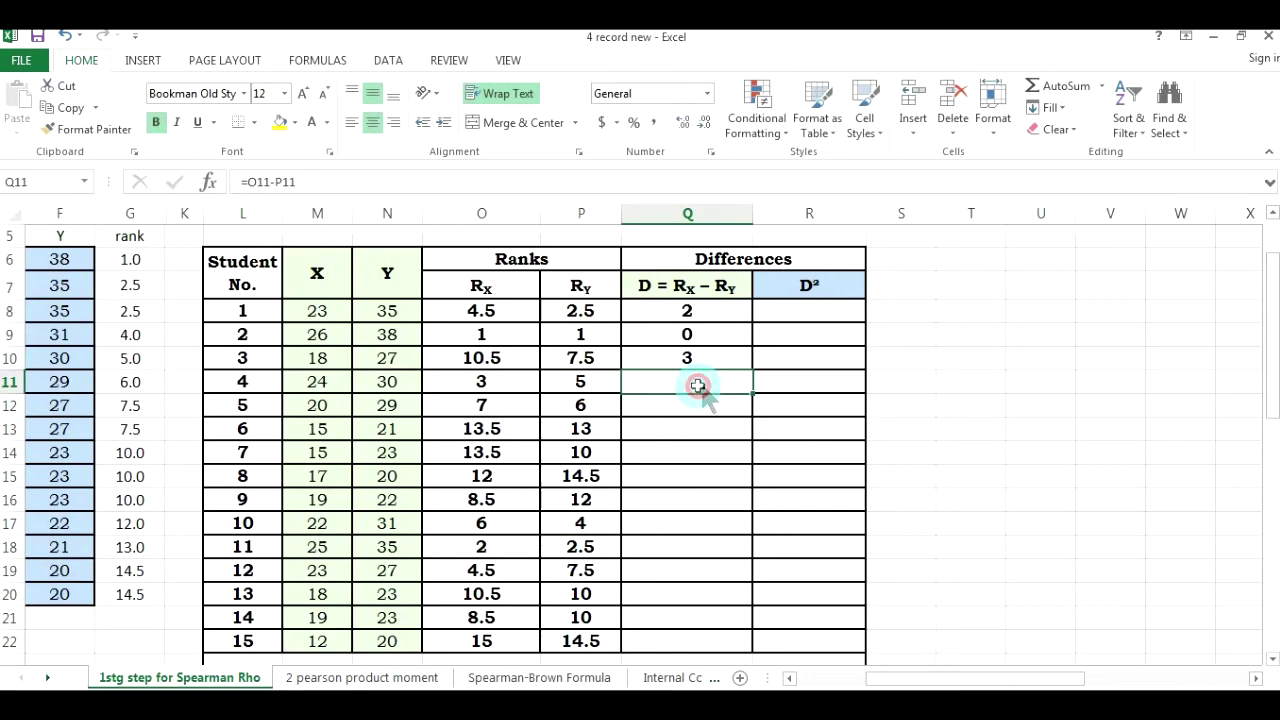
- Reveal the hidden rank differences of students 4 to 15 in Q11:Q22 by changing their font color to black
left_click_drag(707, 382, 674, 643)
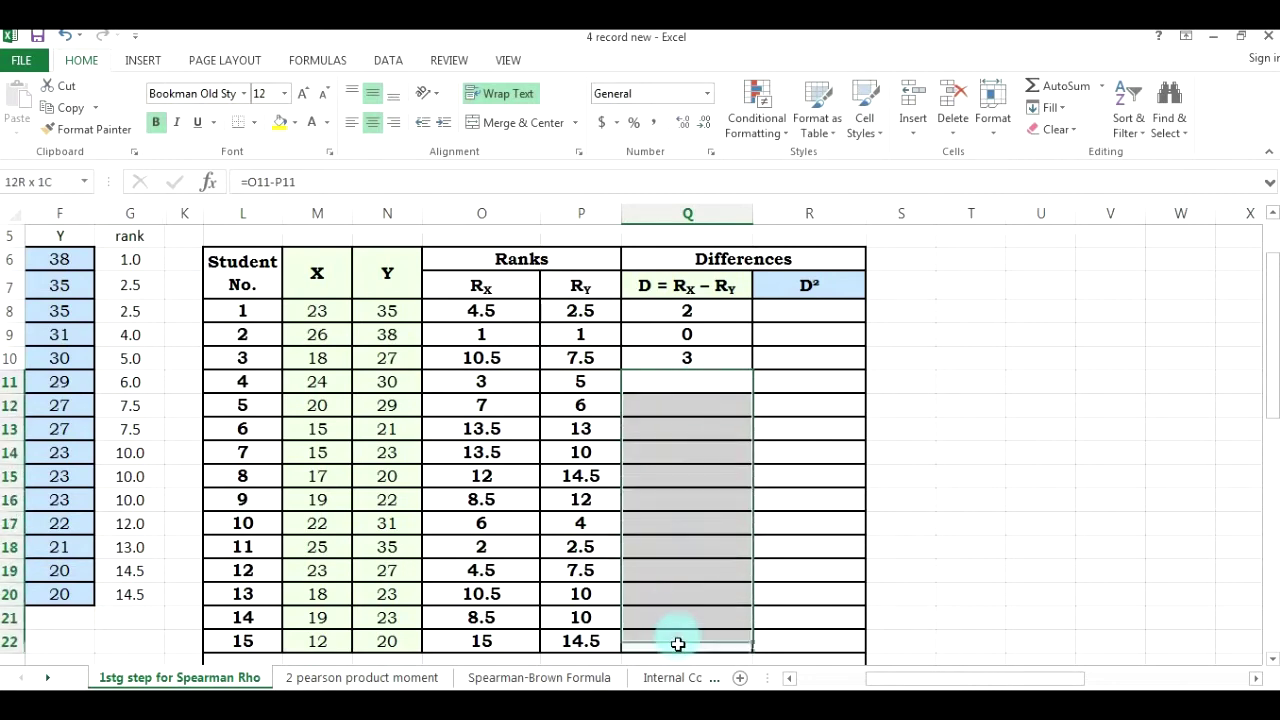
left_click(330, 123)
left_click(330, 185)
left_click(745, 361)
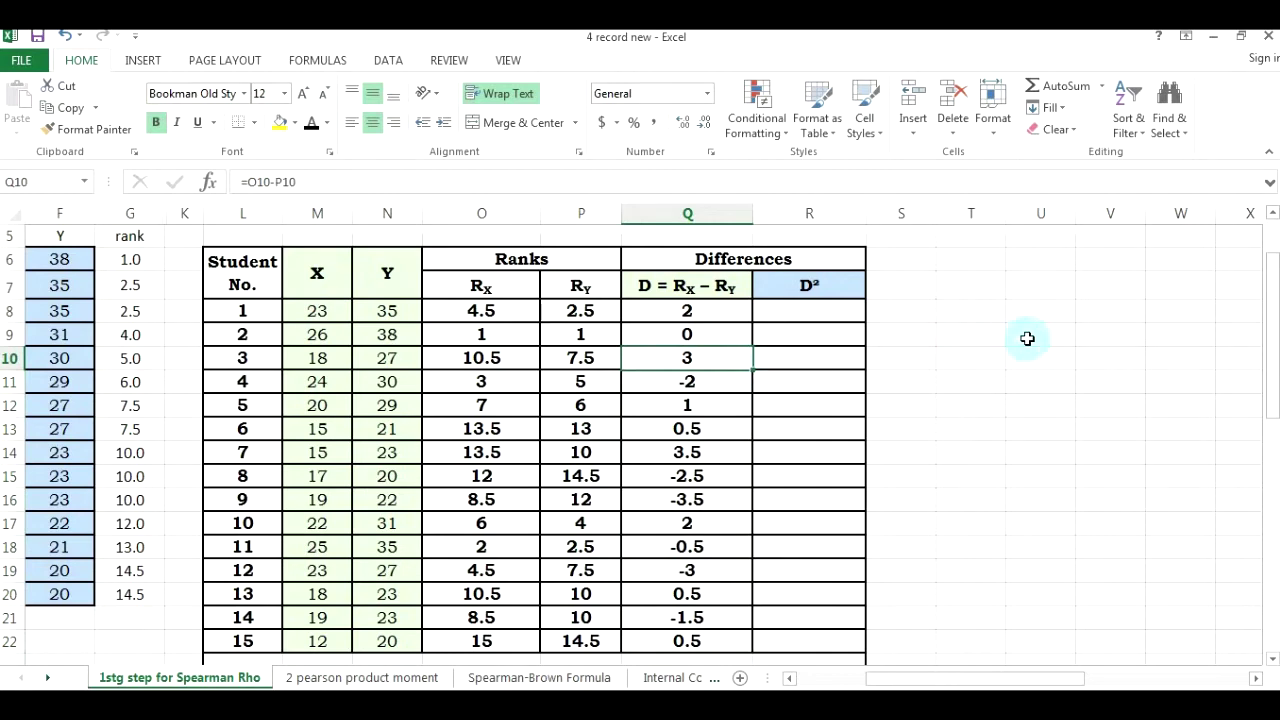
- Square student 1's rank difference in R8 by multiplying it by itself with the formula =Q8*Q8
left_click(836, 314)
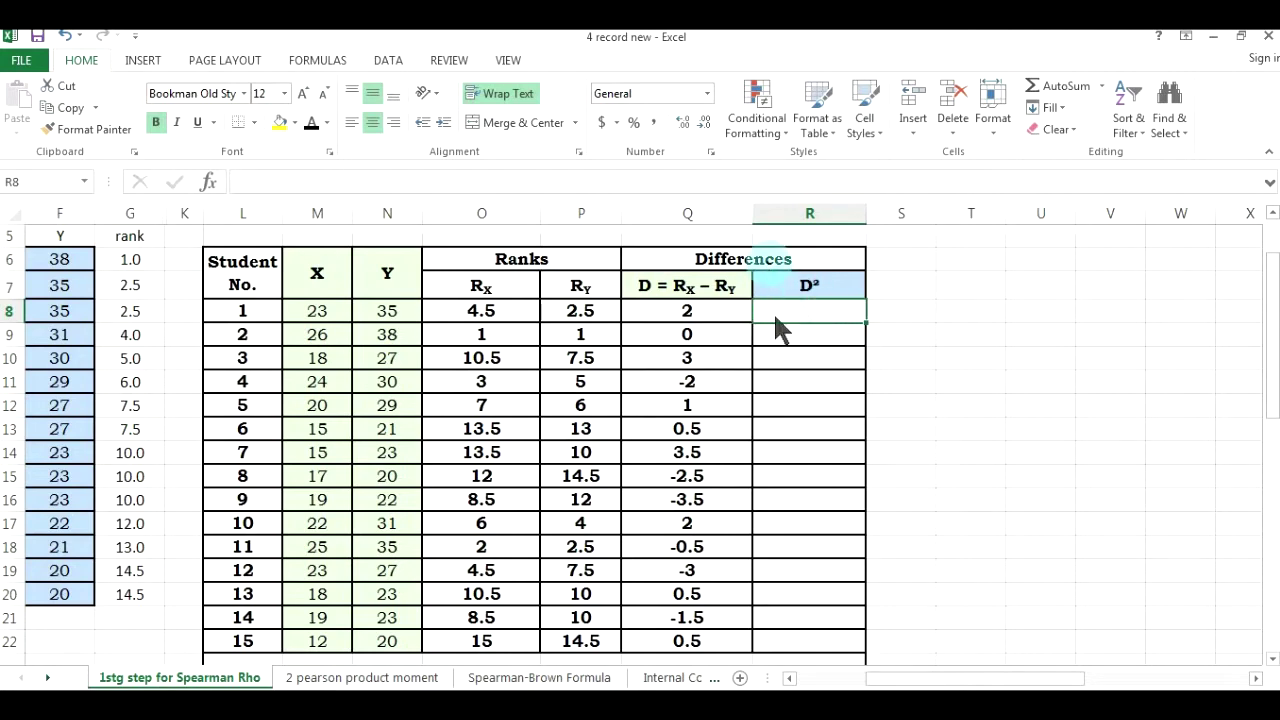
left_click(690, 312)
left_click(788, 310)
left_click(710, 311)
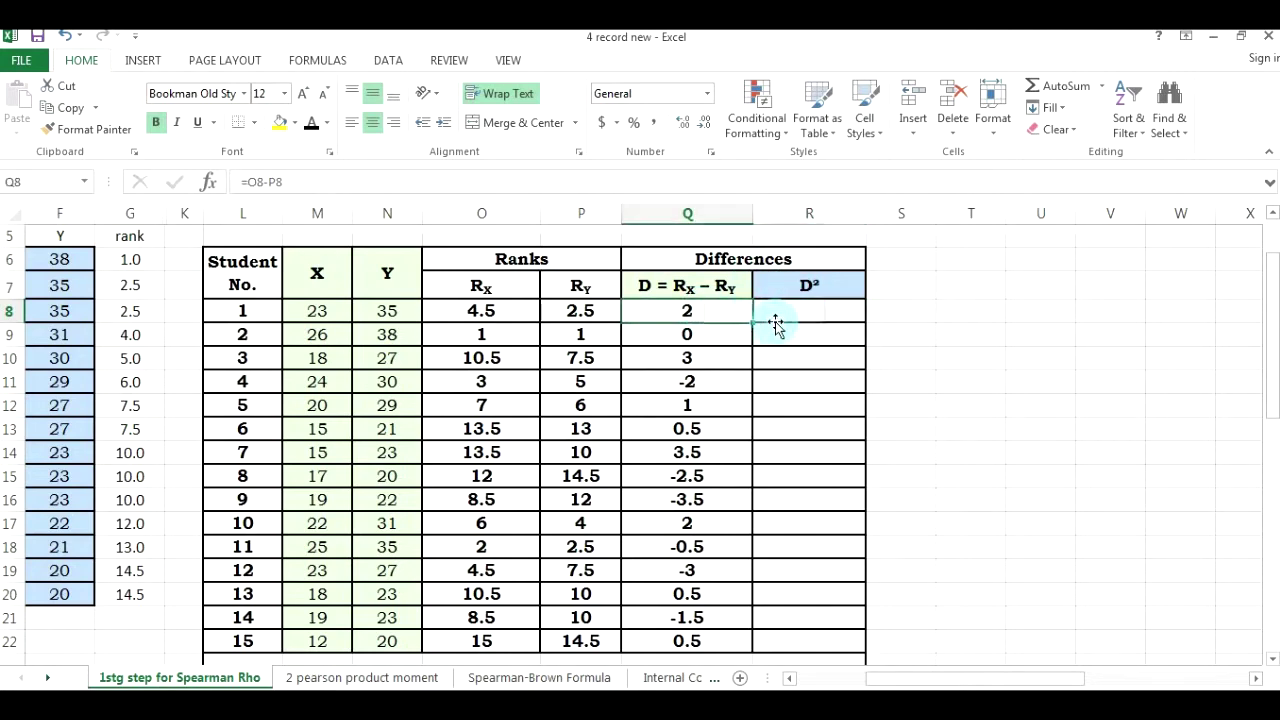
left_click(777, 323)
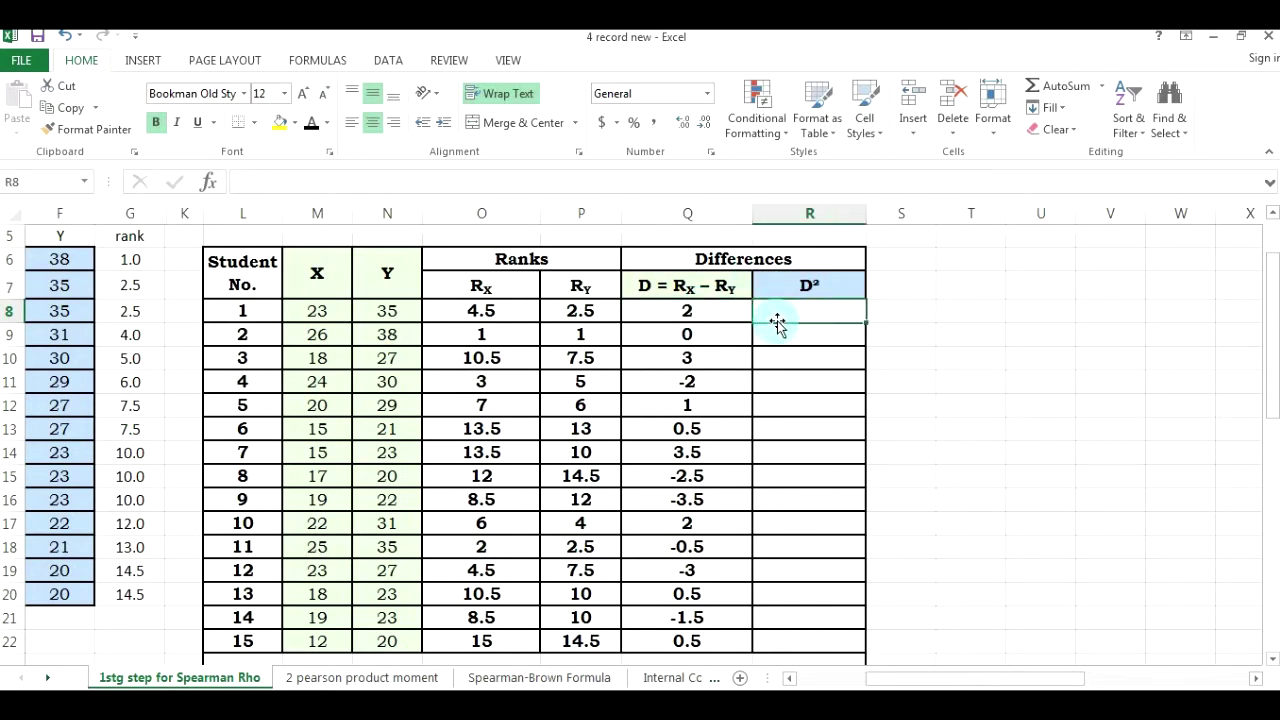
type("=")
left_click(716, 315)
key("shift")
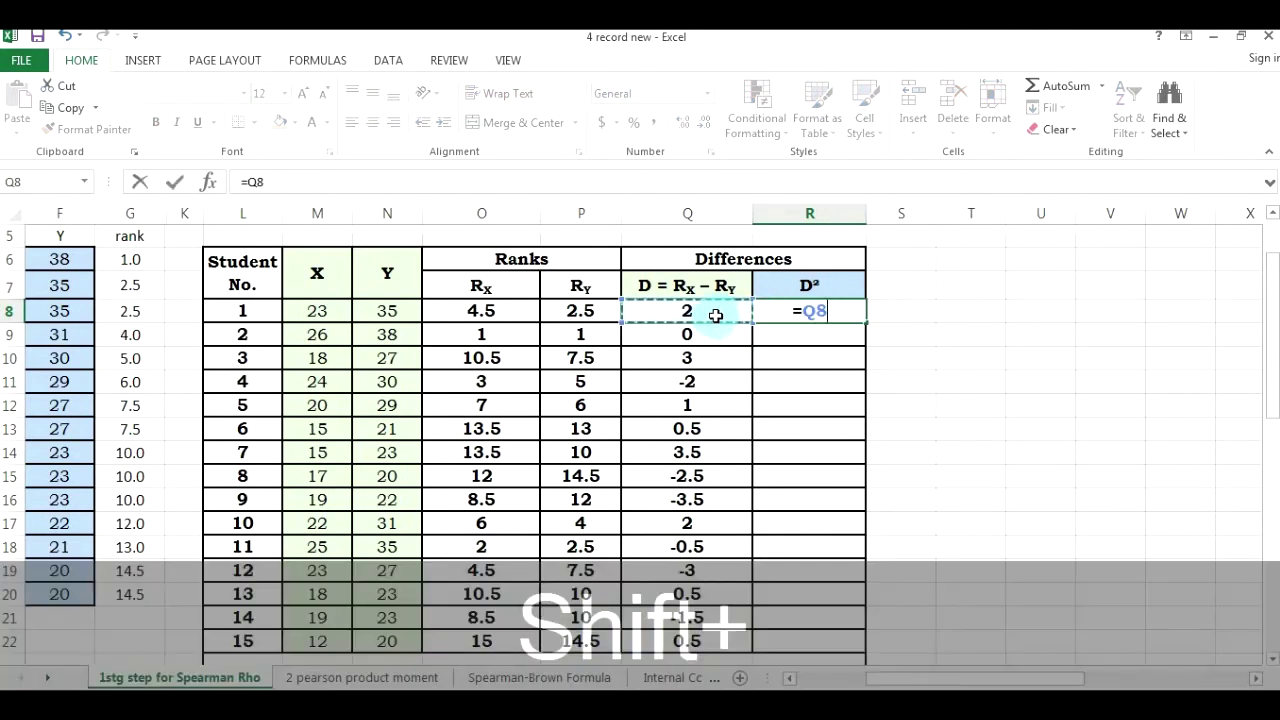
type("*")
left_click(700, 312)
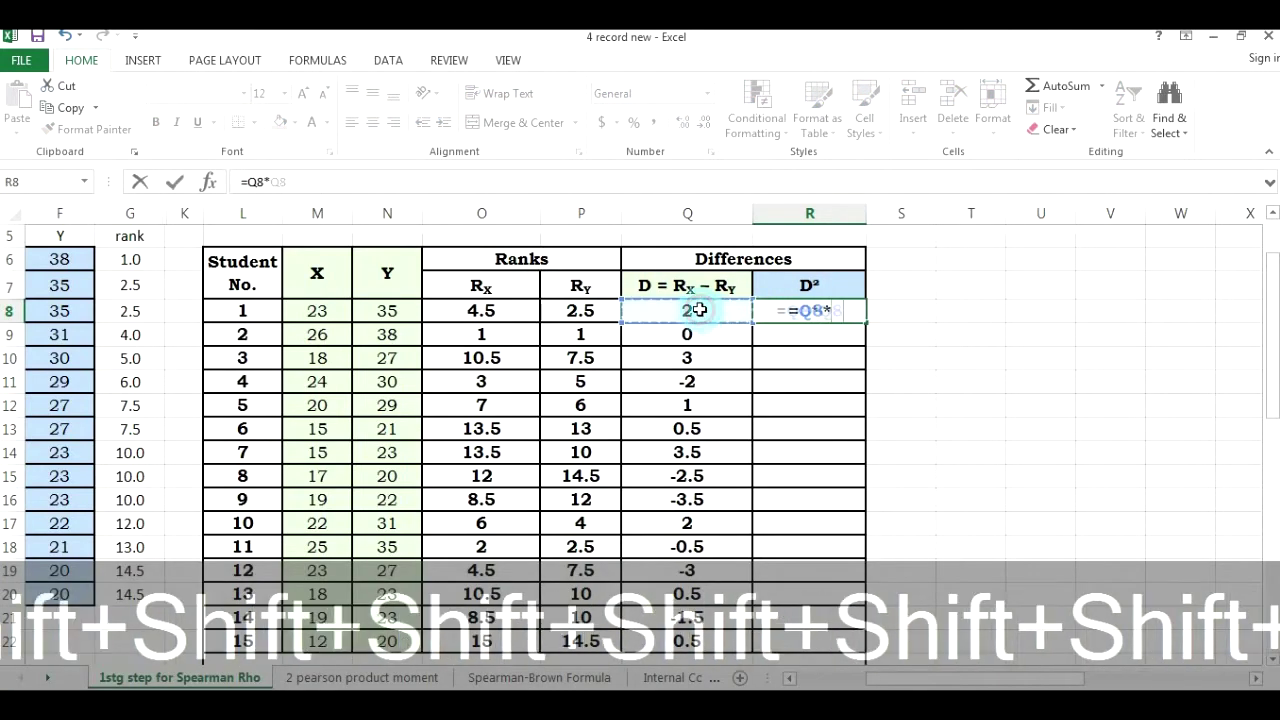
key("Return")
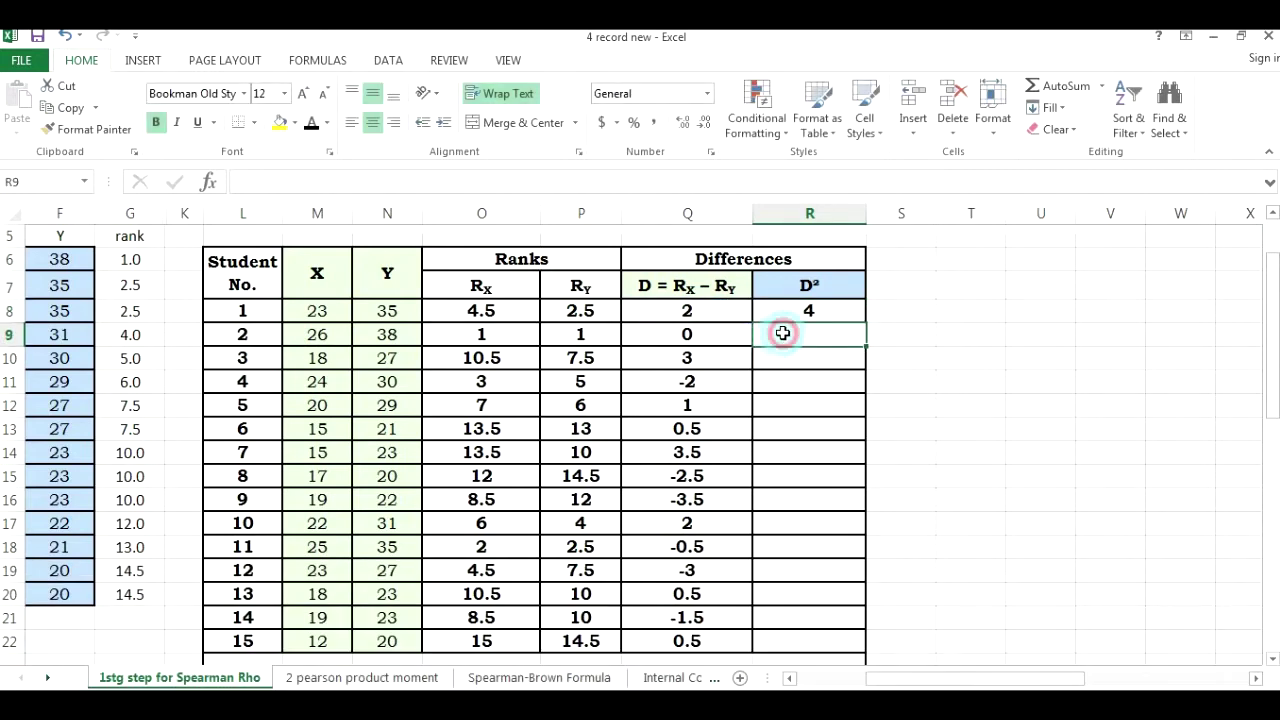
- Square student 2's rank difference in R9 with the formula =Q9*Q9
left_click(706, 311)
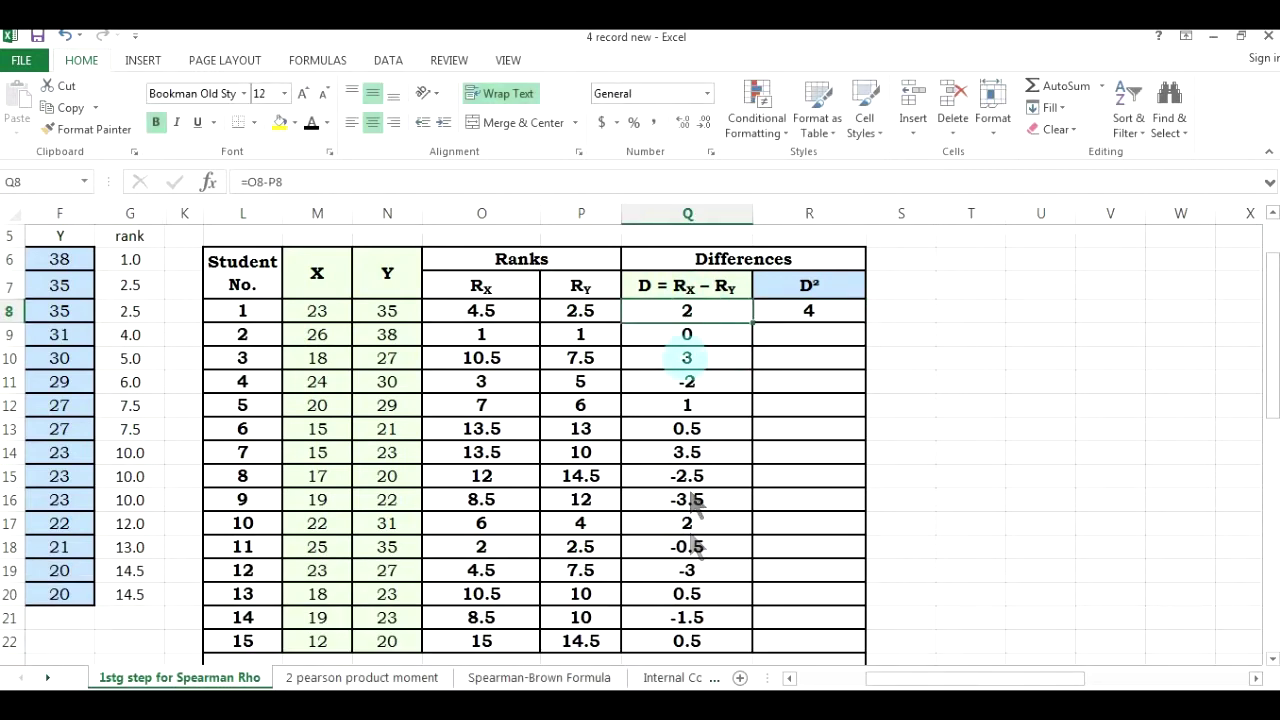
left_click_drag(686, 641, 688, 325)
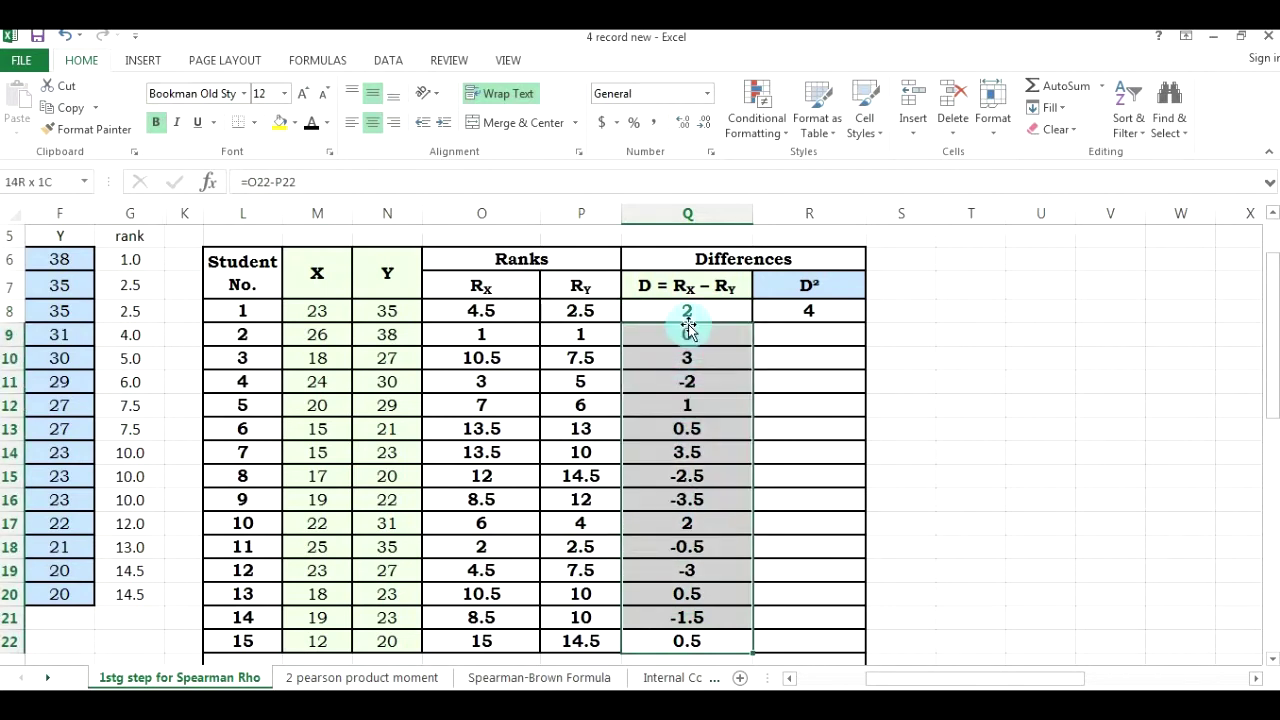
left_click(818, 330)
left_click(825, 331)
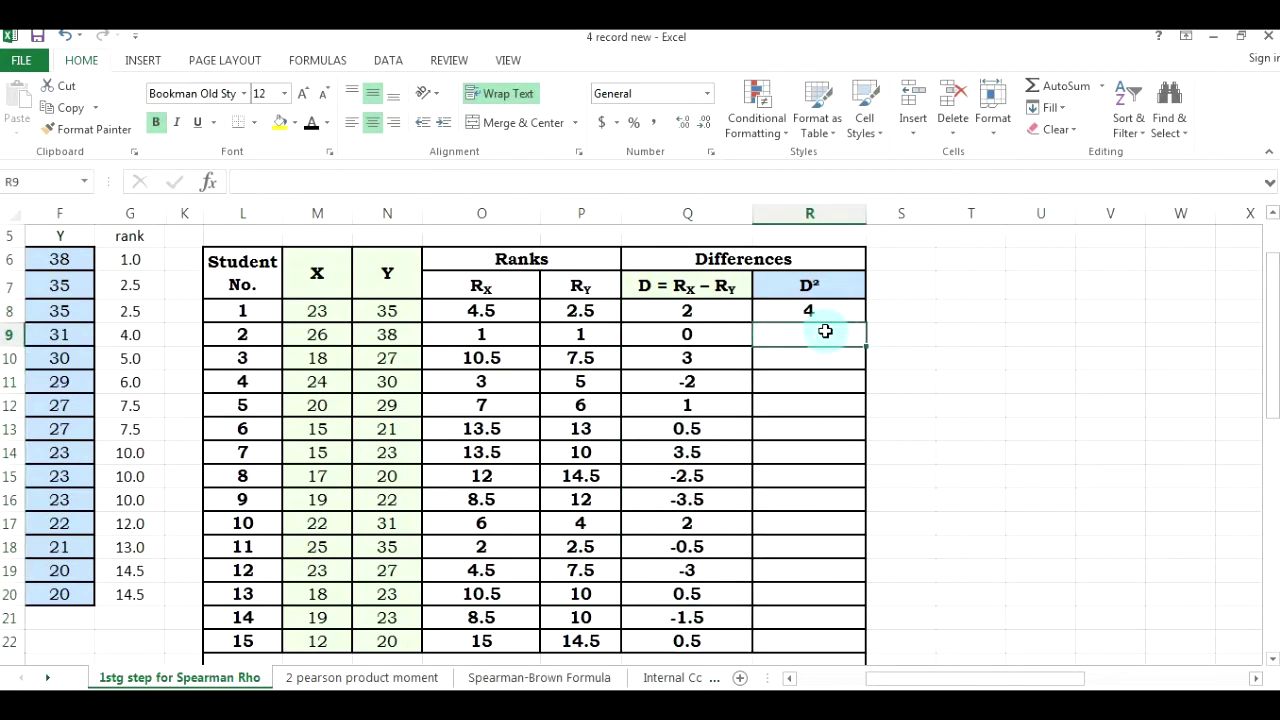
type("=")
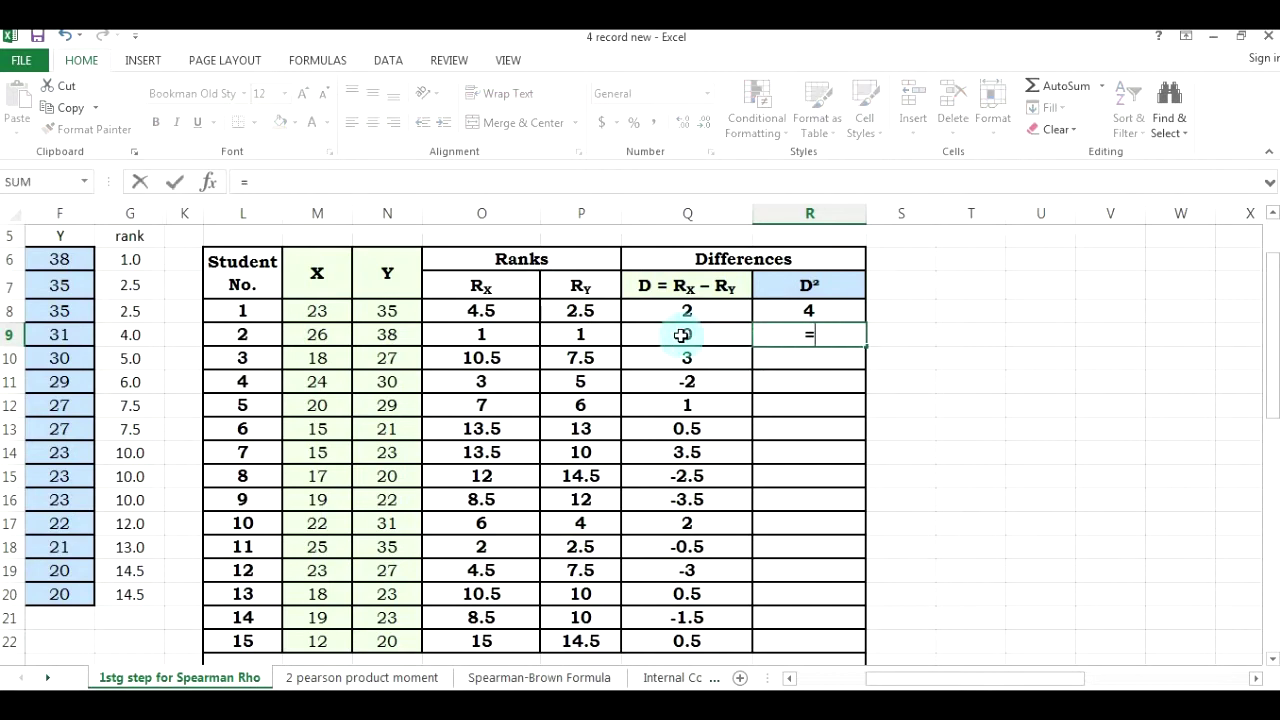
left_click(681, 335)
type("*")
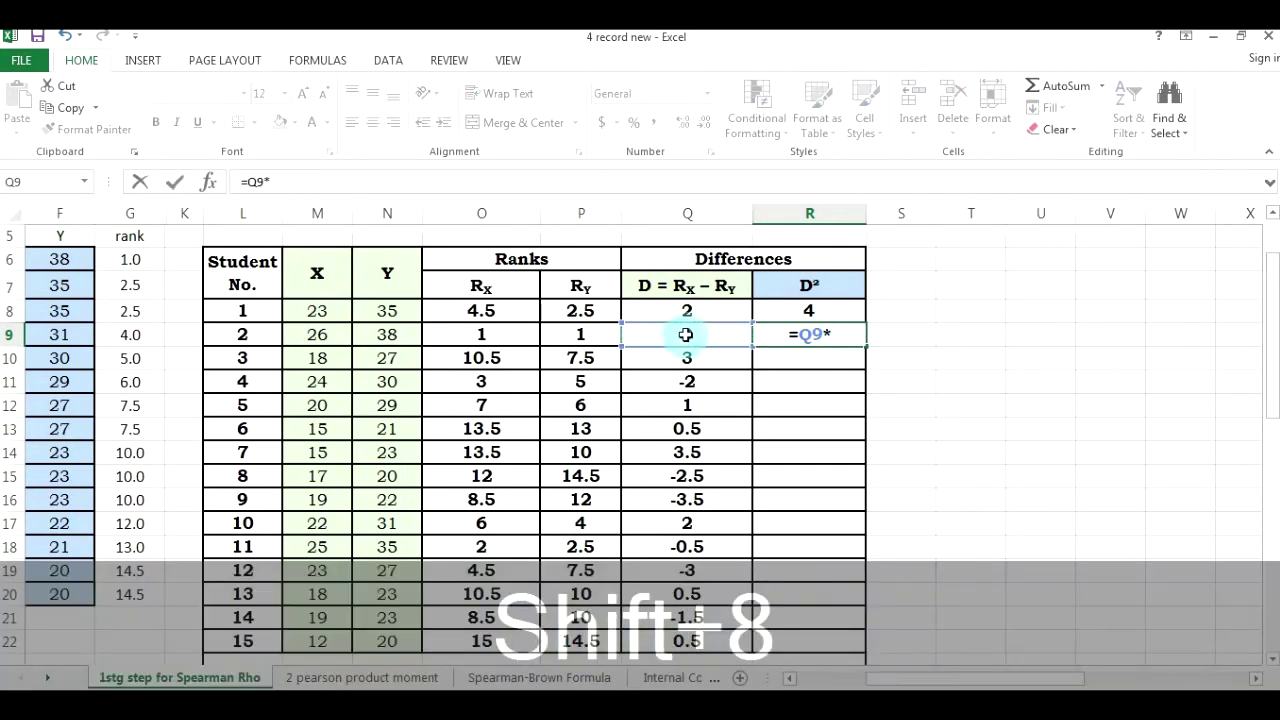
left_click(686, 335)
key("Return")
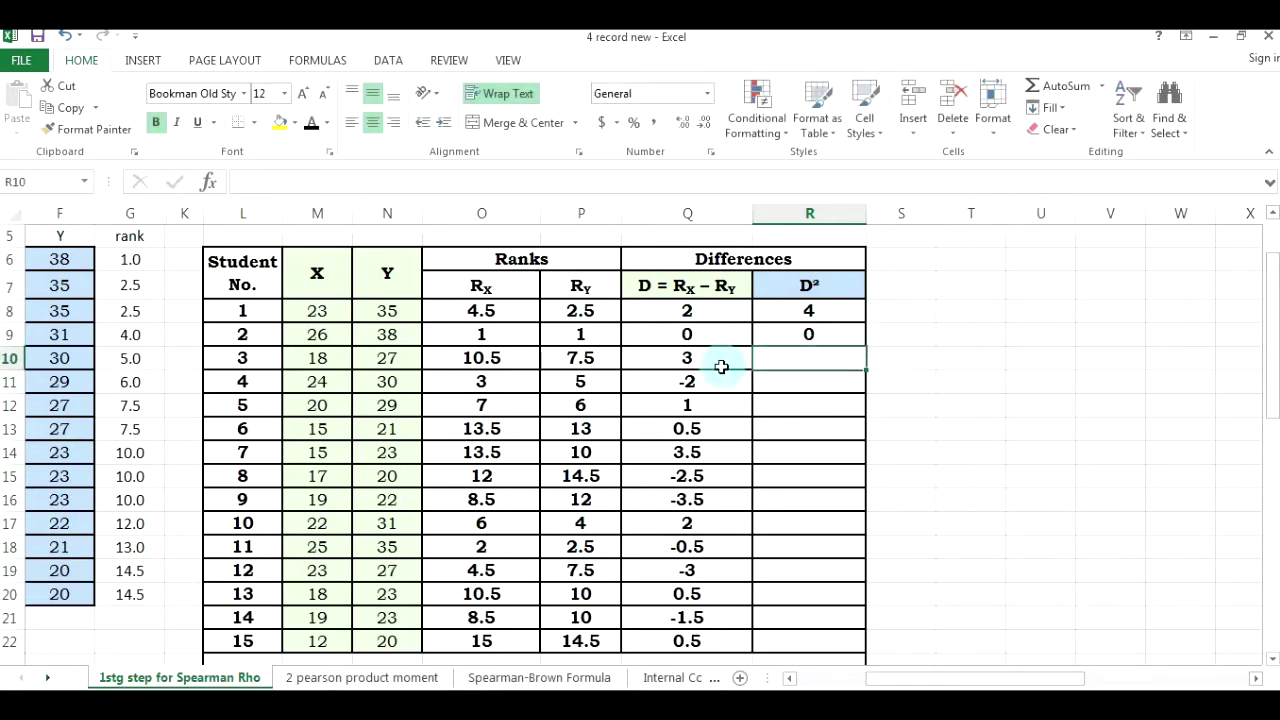
- Square student 3's rank difference in R10 with the formula =Q10*Q10
left_click(707, 358)
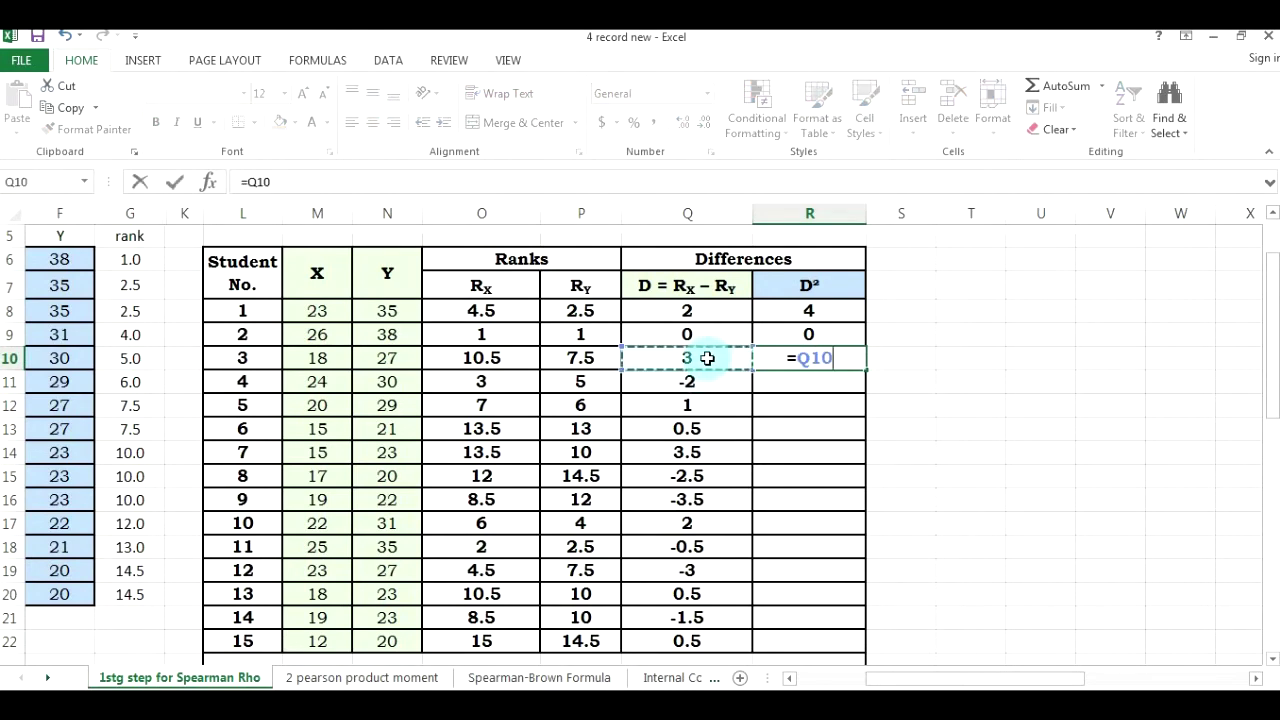
key("shift")
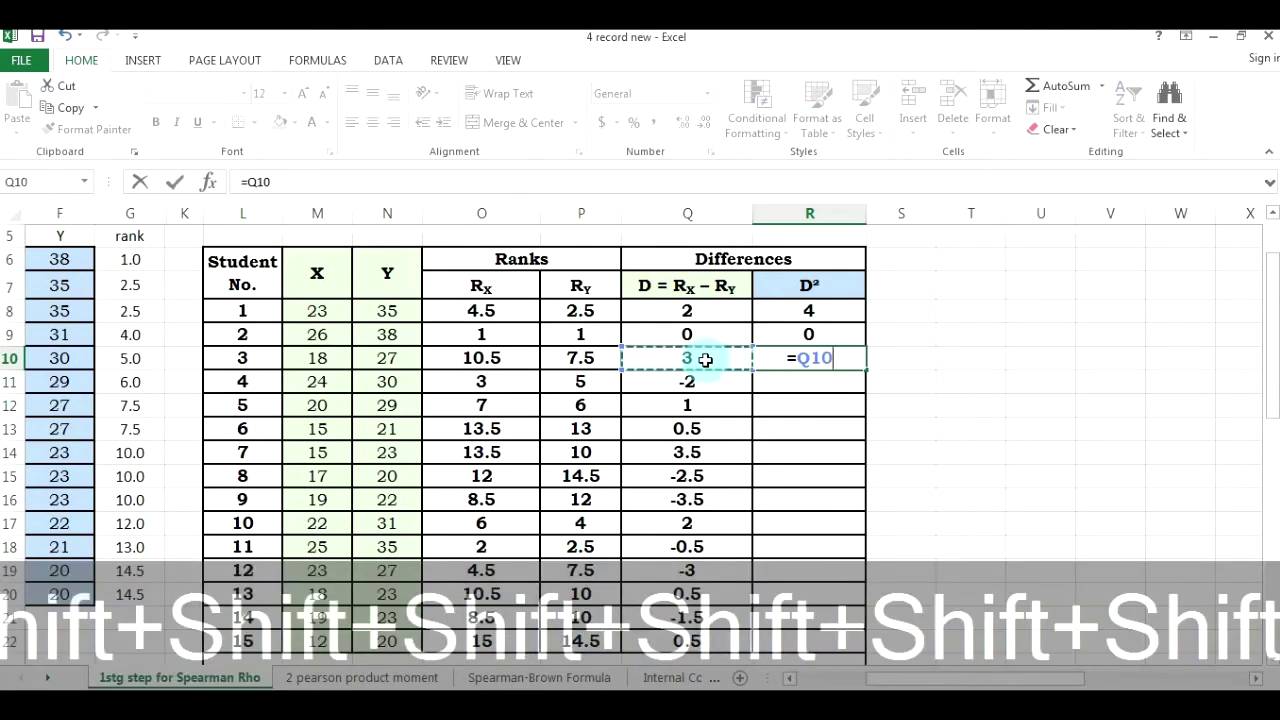
type("*")
left_click(708, 360)
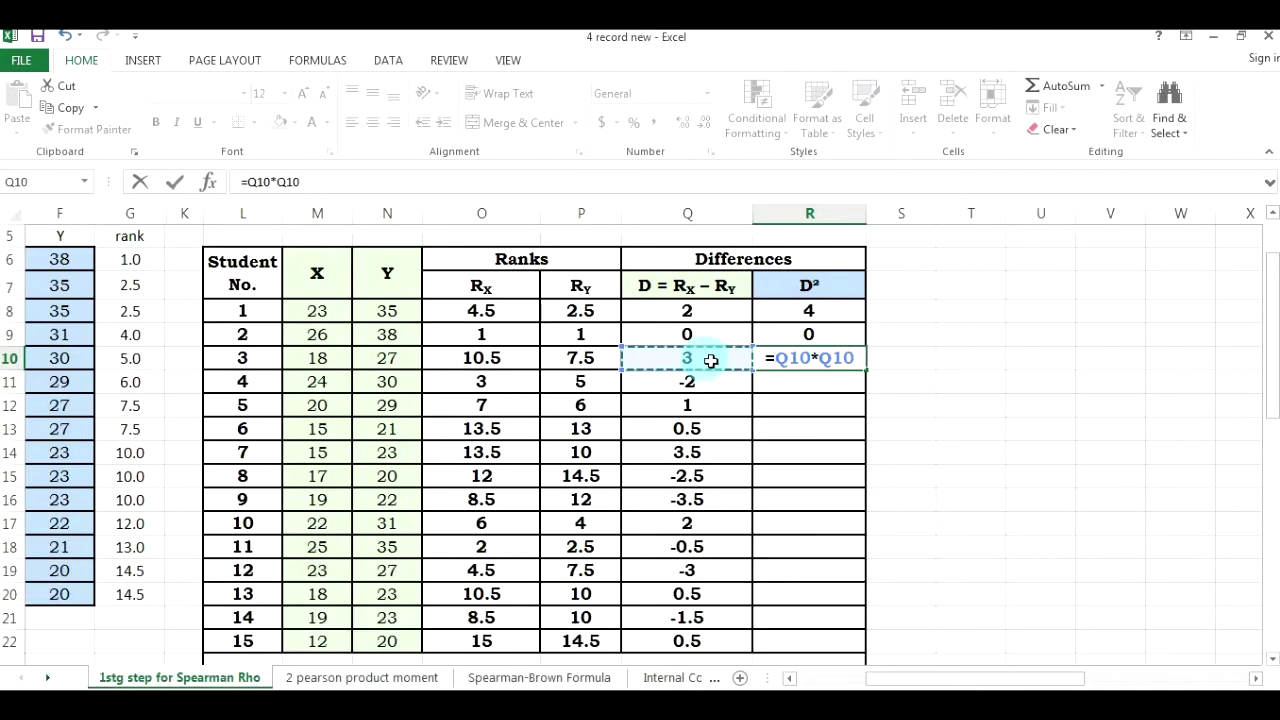
key("Return")
- Reveal the hidden squared differences of students 4 to 15 in R11:R22 by changing their font color to black
left_click_drag(815, 388, 794, 651)
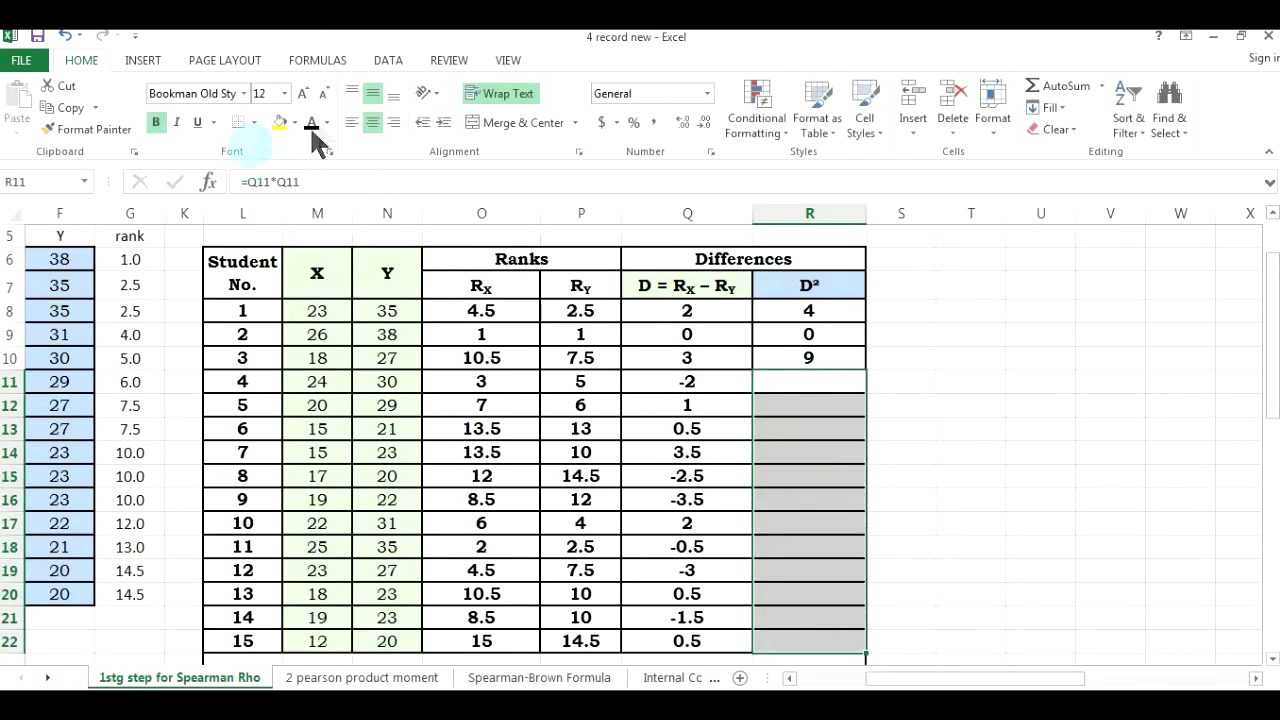
key("ctrl+d")
left_click(903, 457)
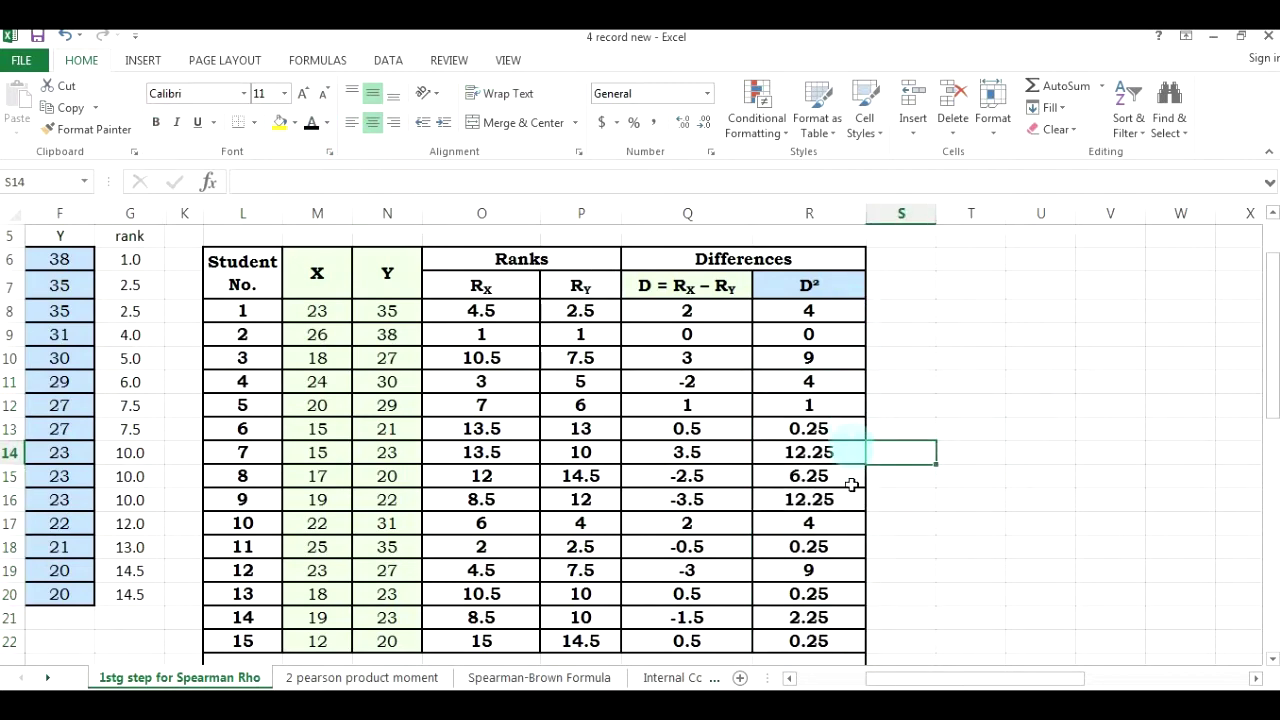
left_click(822, 499)
left_click(820, 594)
left_click(822, 617)
scroll(843, 338, "down", 1)
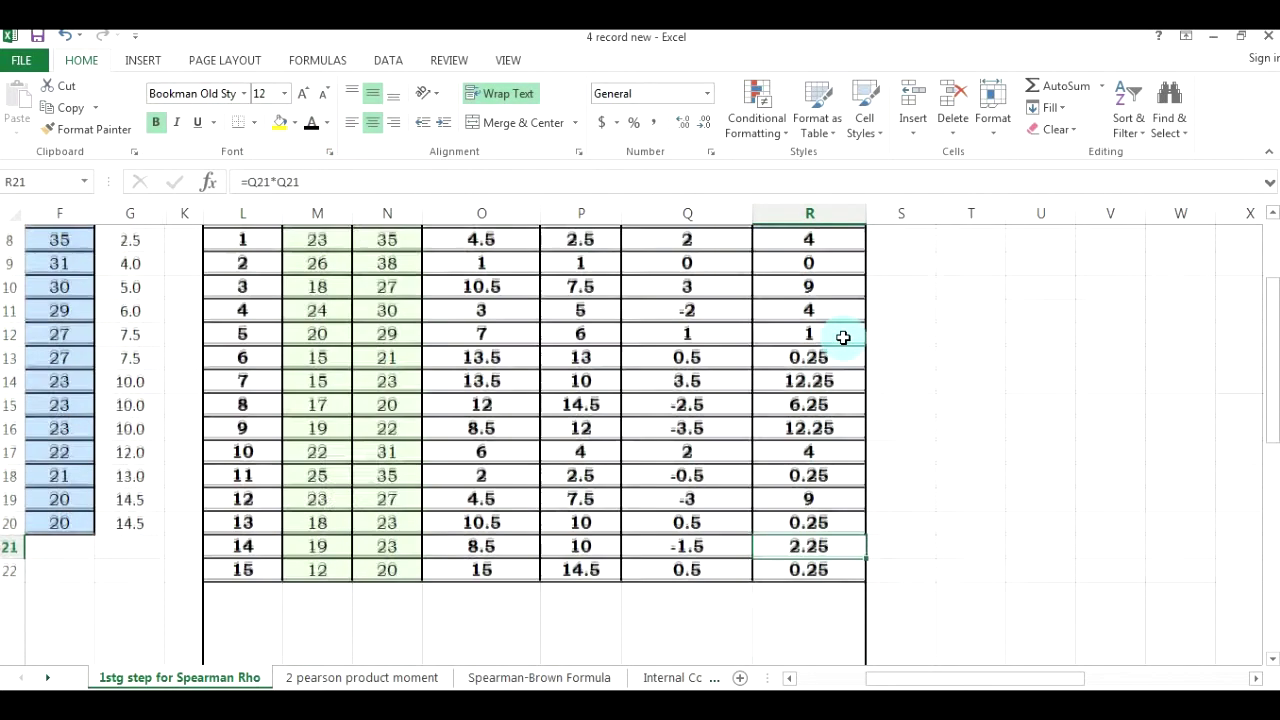
scroll(843, 338, "up", 1)
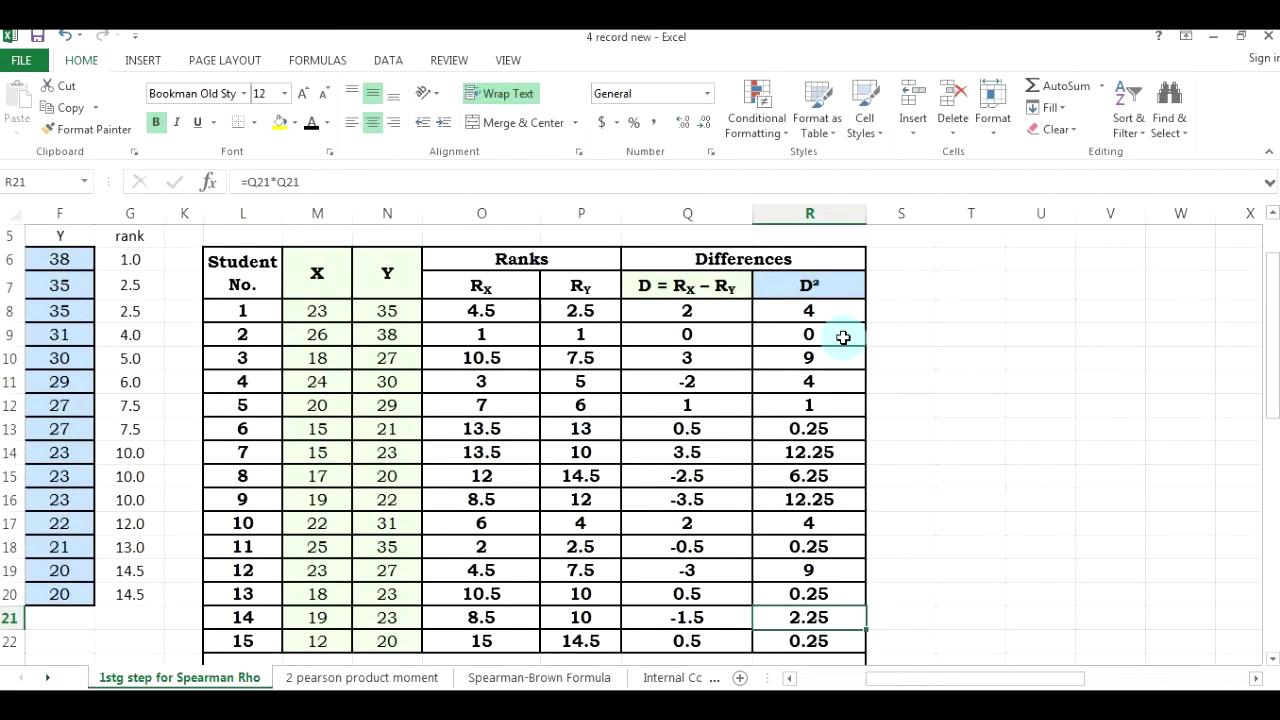
- Total the squared rank differences of all 15 students in R23 with the formula =SUM(R8:R22)
scroll(843, 400, "down", 1)
scroll(855, 525, "down", 1)
left_click(818, 560)
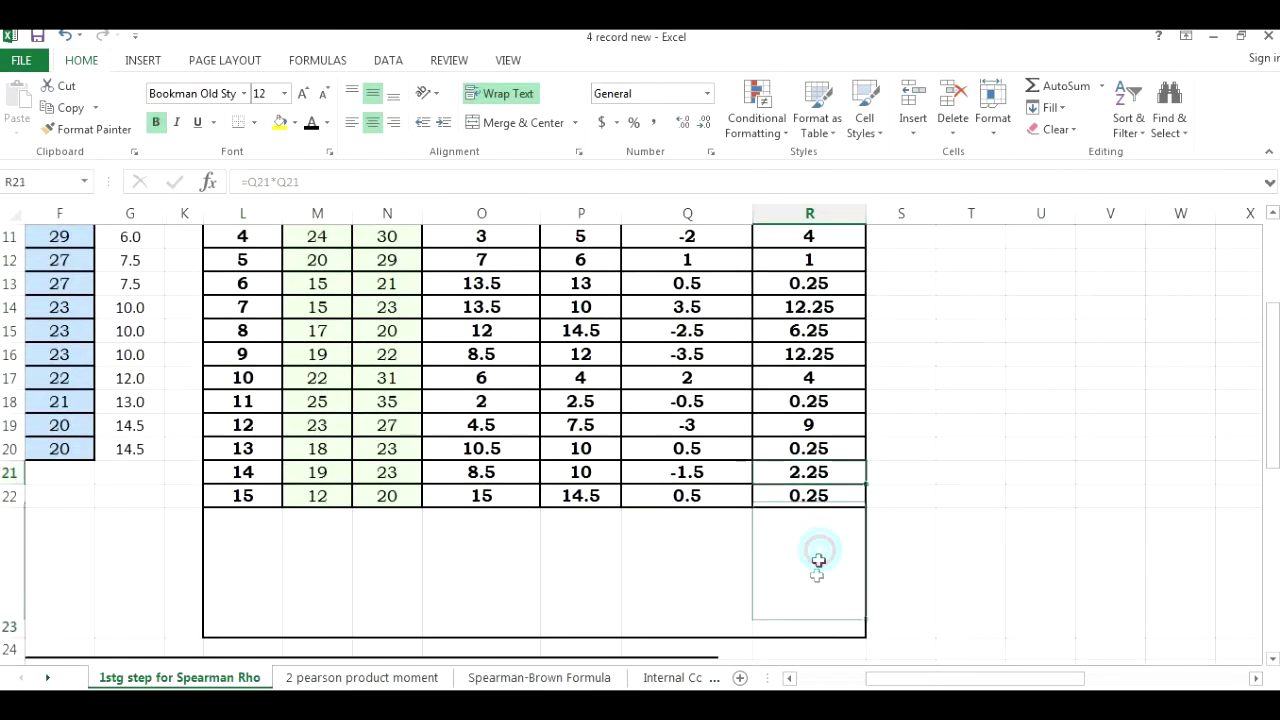
scroll(870, 430, "up", 1)
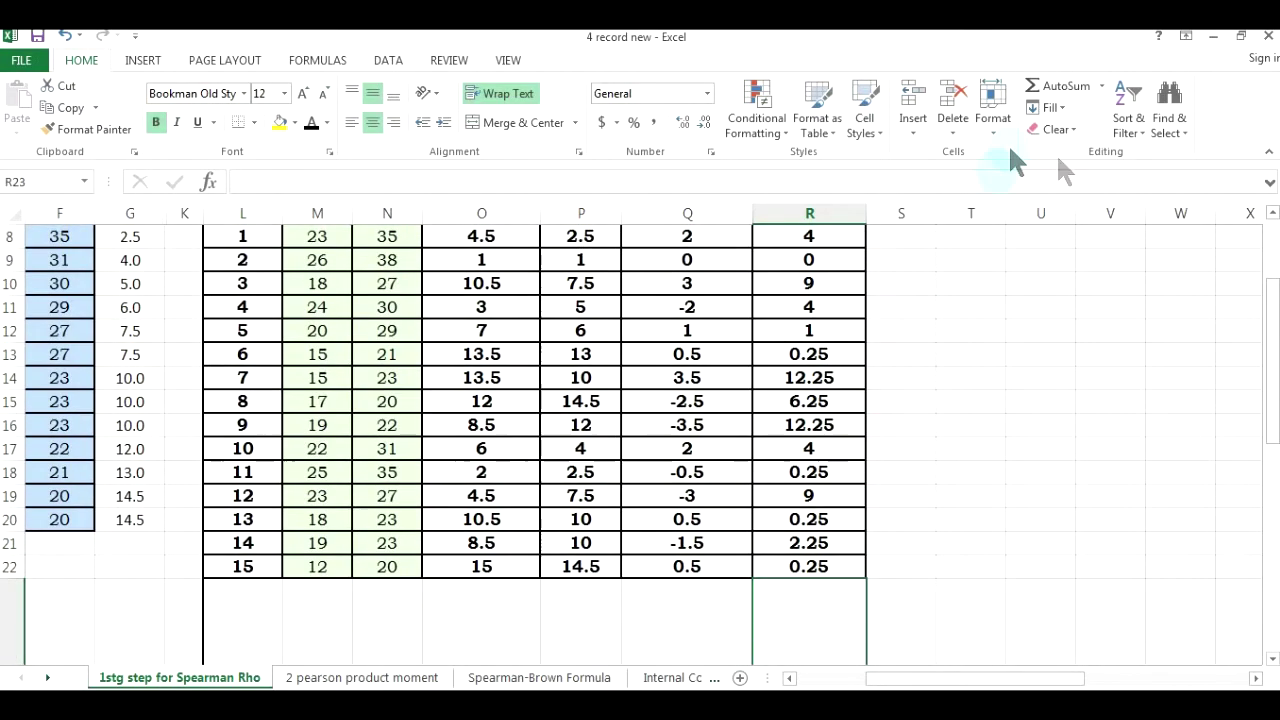
left_click(1058, 88)
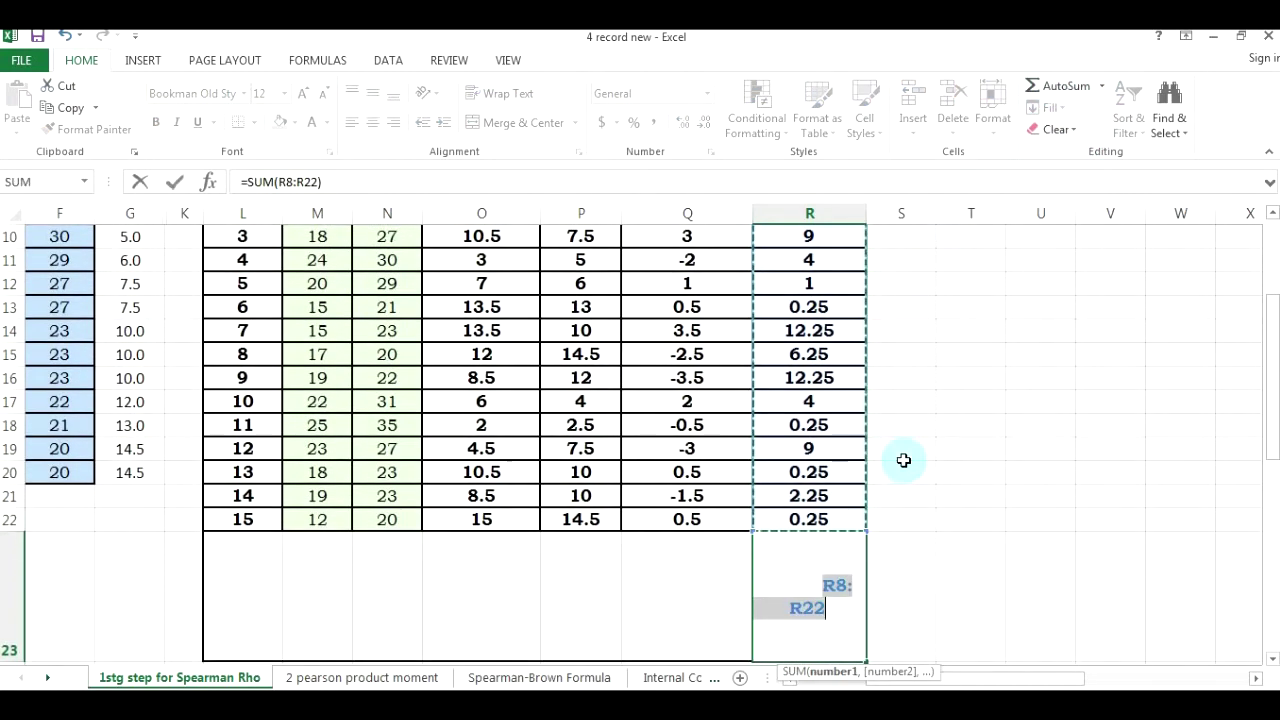
key("Return")
- Reveal the hidden sum of squared differences in R23 by changing its font color to black
left_click(820, 568)
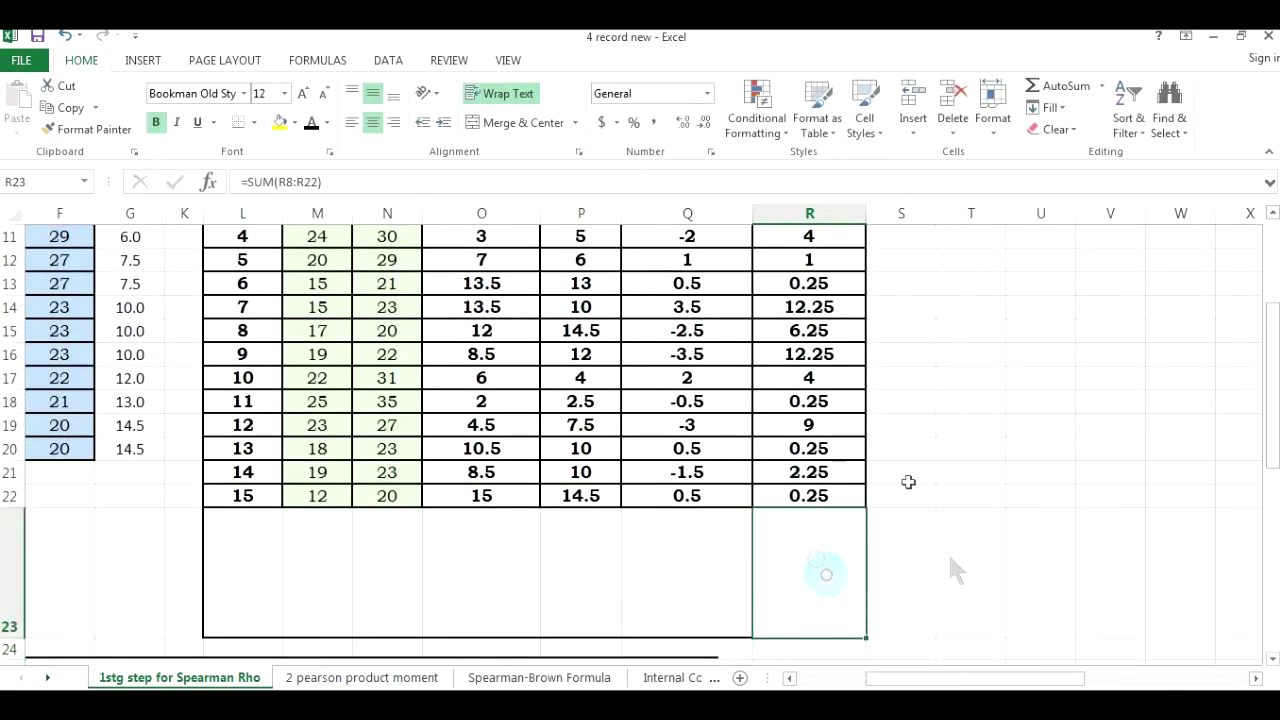
left_click(310, 122)
left_click(890, 427)
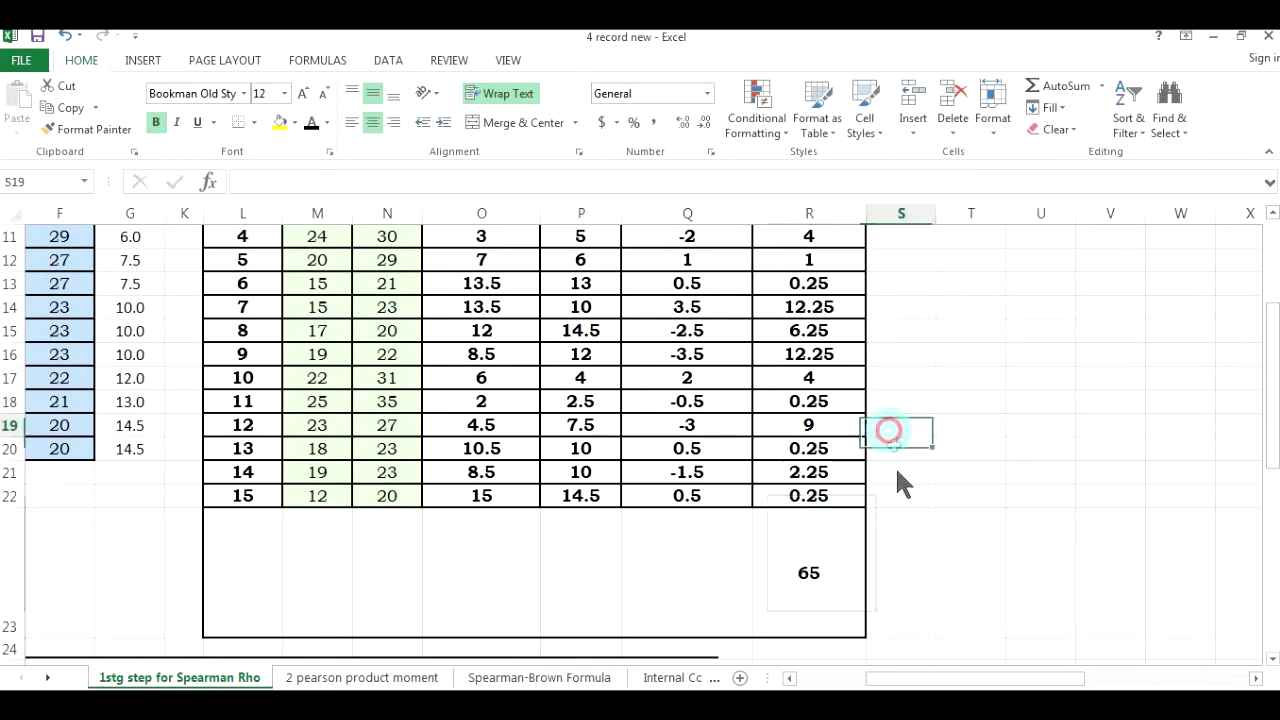
- Select the total cell Q23 beneath the column of rank differences
left_click(705, 577)
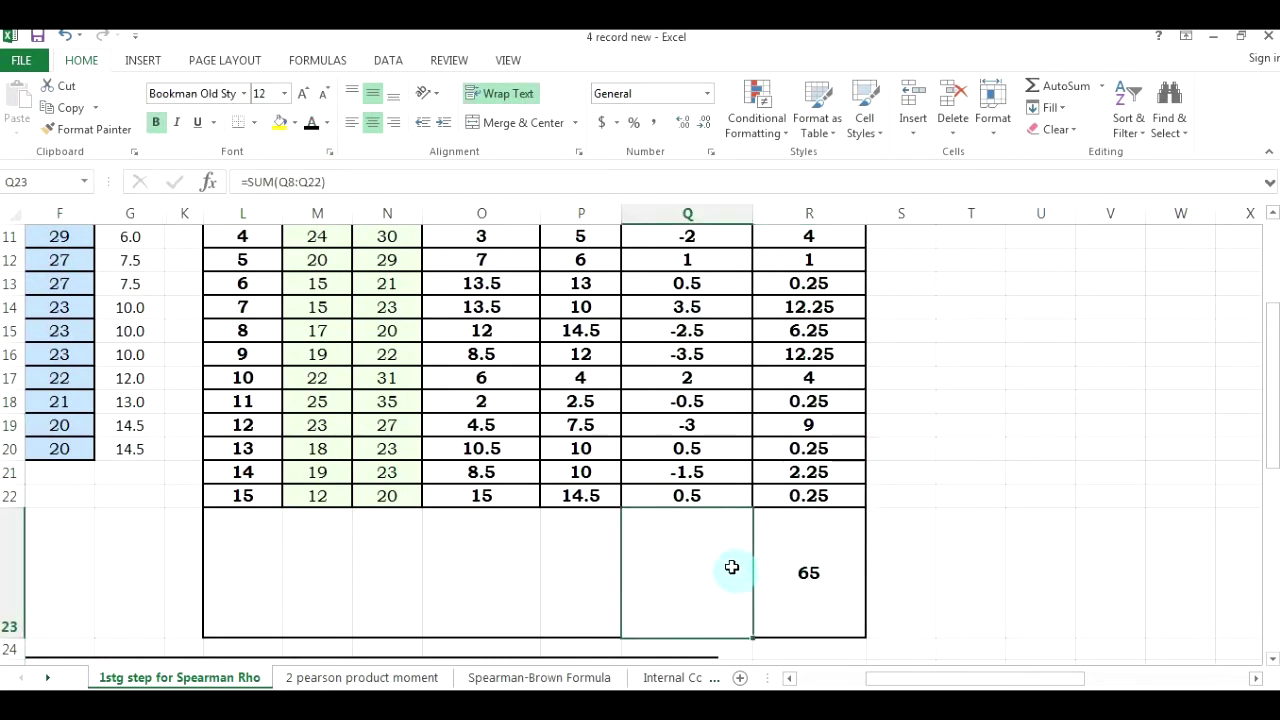